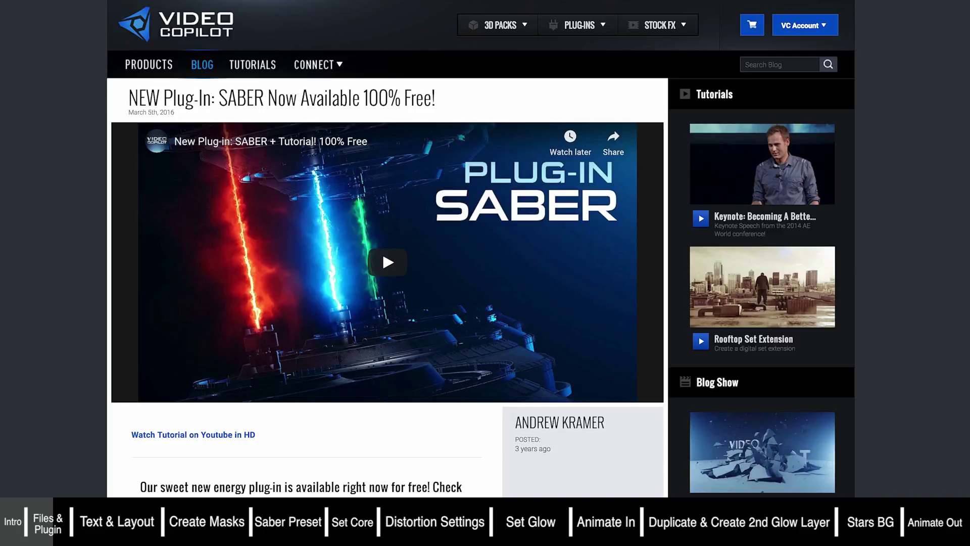
Look through the Saber plug-in page, including its key uses, features and download options for Windows and Apple
scroll(35, 127, "down", 8)
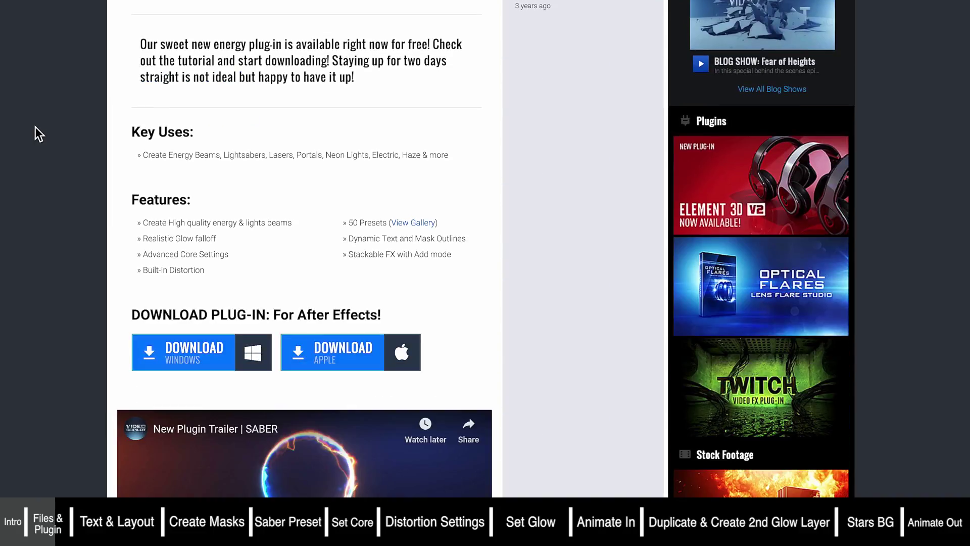
scroll(35, 127, "down", 5)
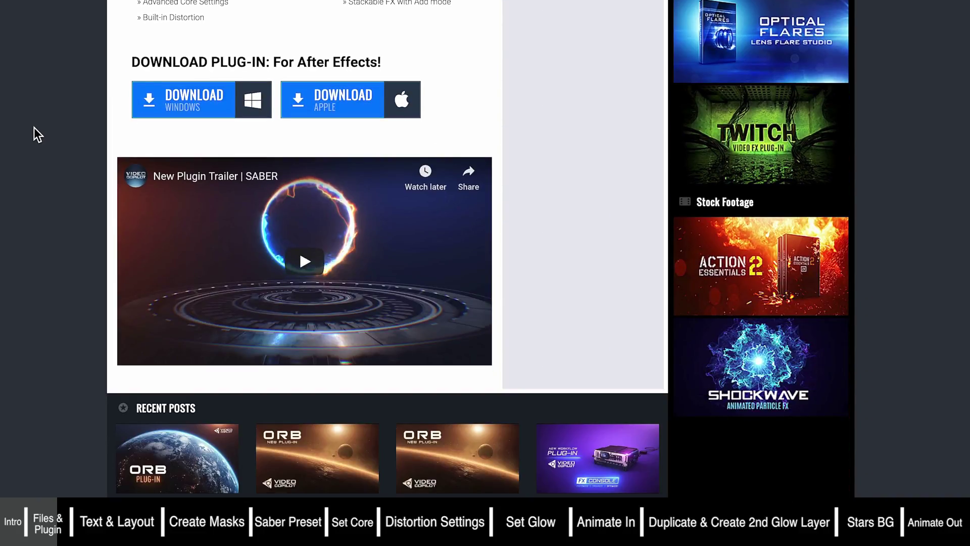
scroll(34, 127, "up", 13)
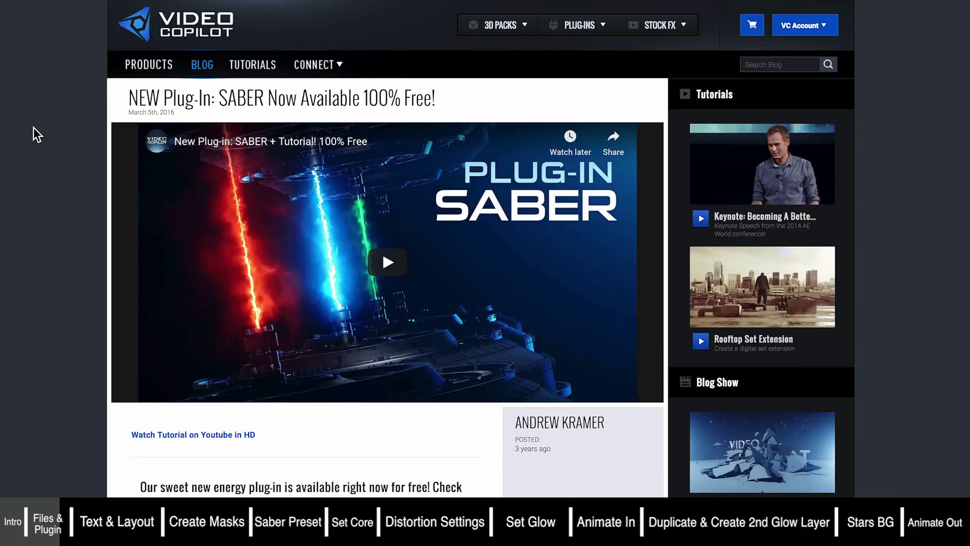
scroll(6, 323, "down", 13)
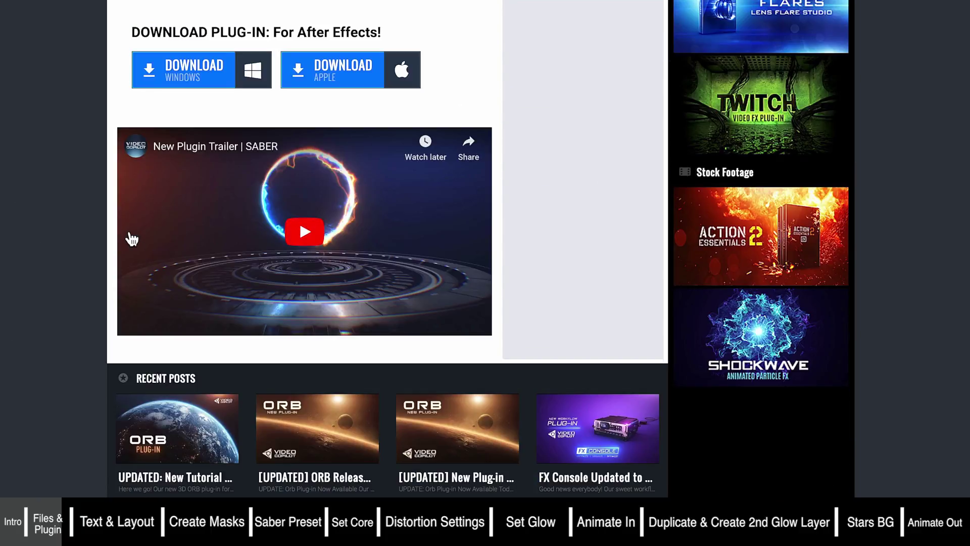
scroll(136, 238, "up", 4)
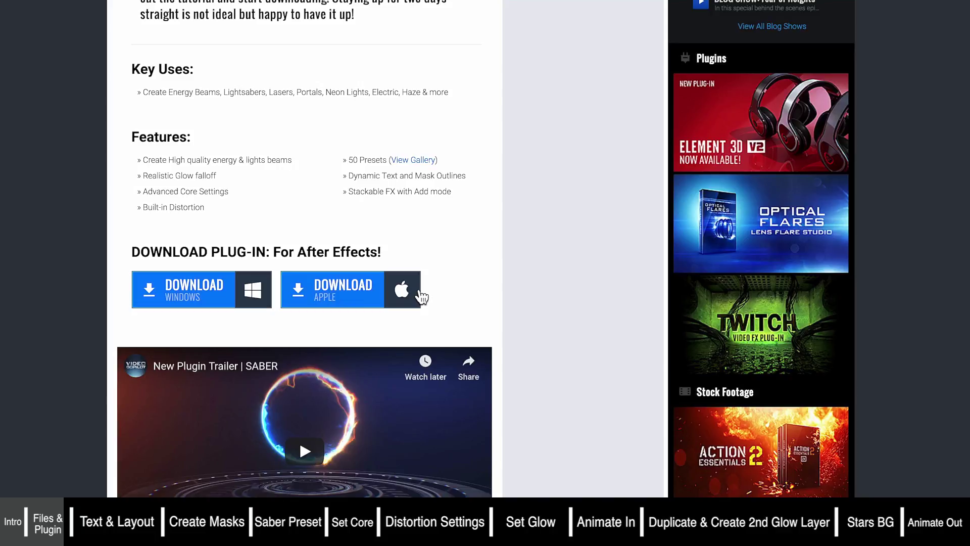
scroll(494, 277, "up", 4)
scroll(493, 278, "up", 4)
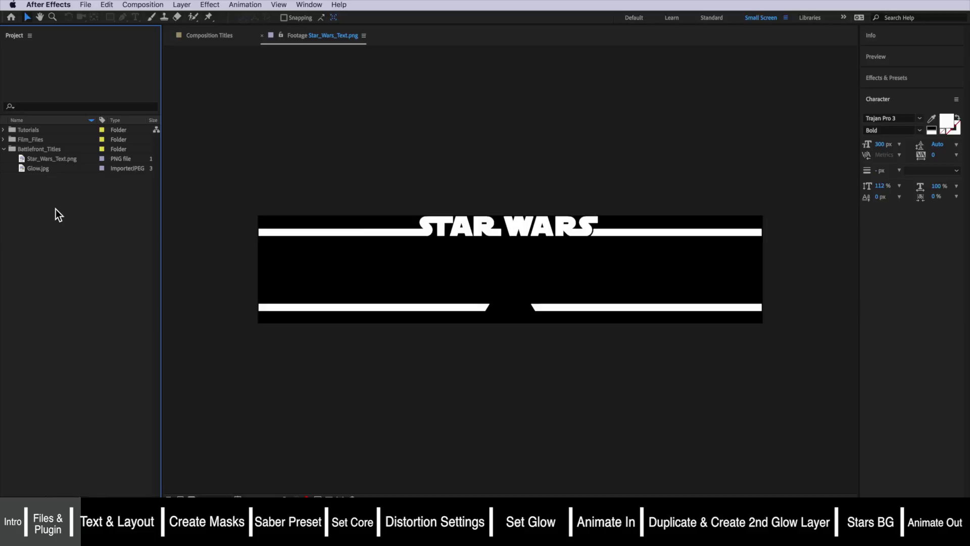
Create a composition named Title with the HDTV 1080 25 preset and a duration of 0:00:08:00
right_click(37, 182)
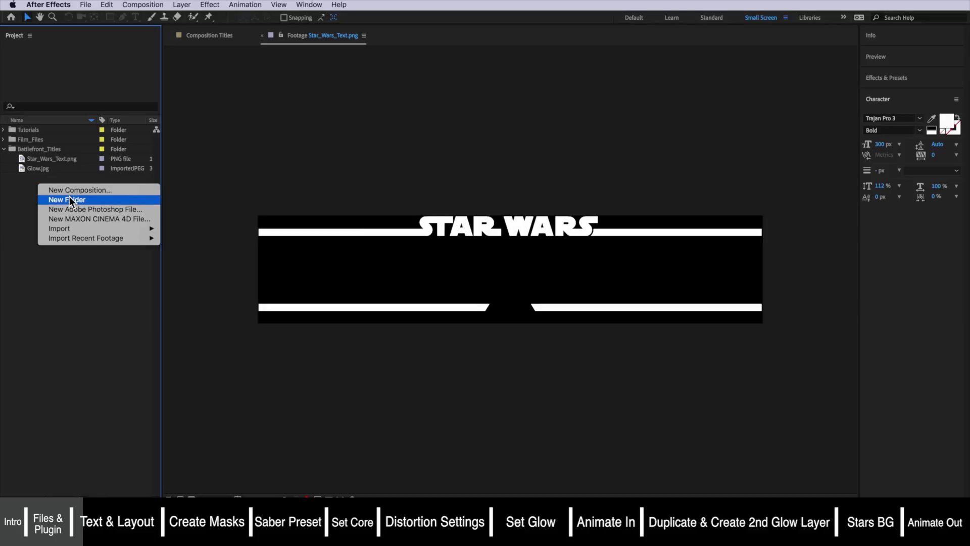
left_click(69, 188)
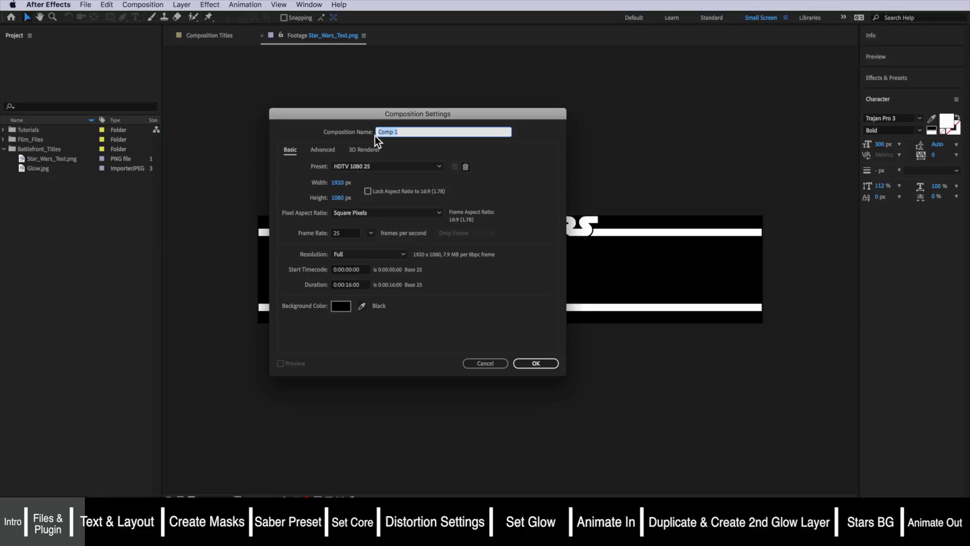
type("Title")
left_click(356, 168)
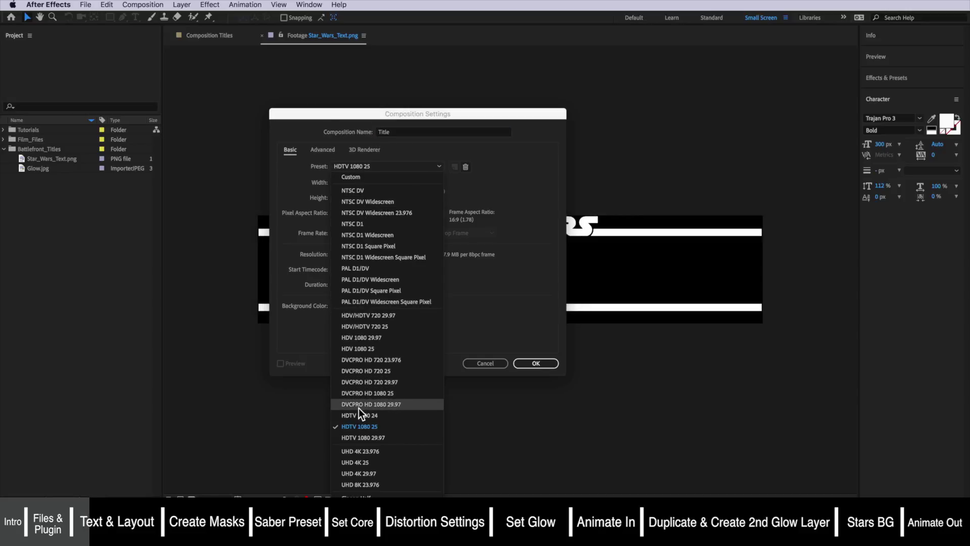
left_click(401, 428)
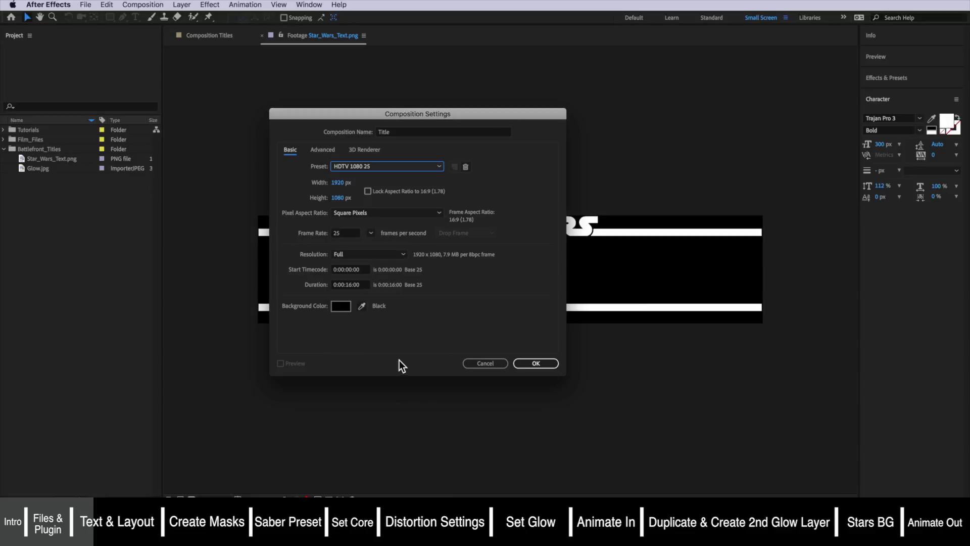
double_click(348, 285)
type("08")
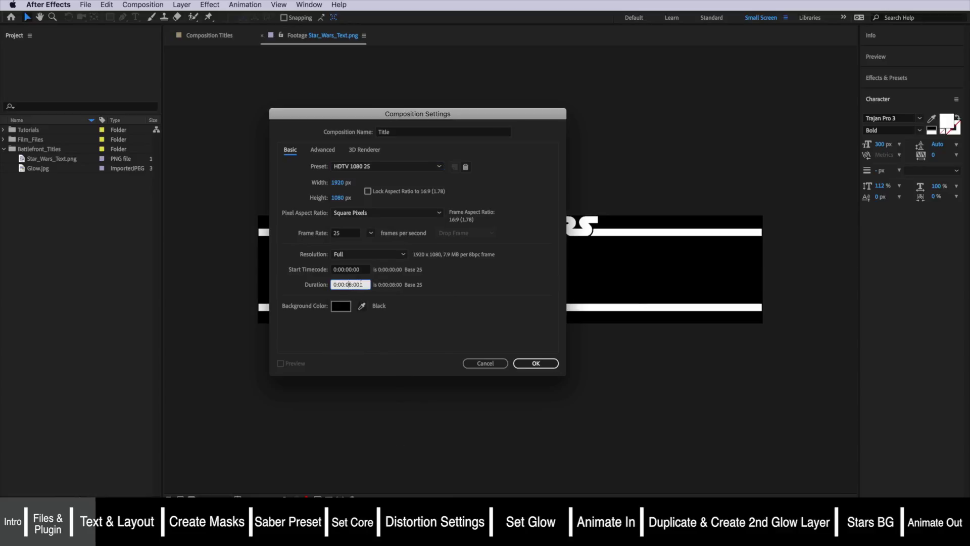
left_click(536, 363)
Add Star_Wars_Text.png to the Title composition and scale it down proportionally so both lines end inside the frame
left_click(37, 178)
left_click(65, 169)
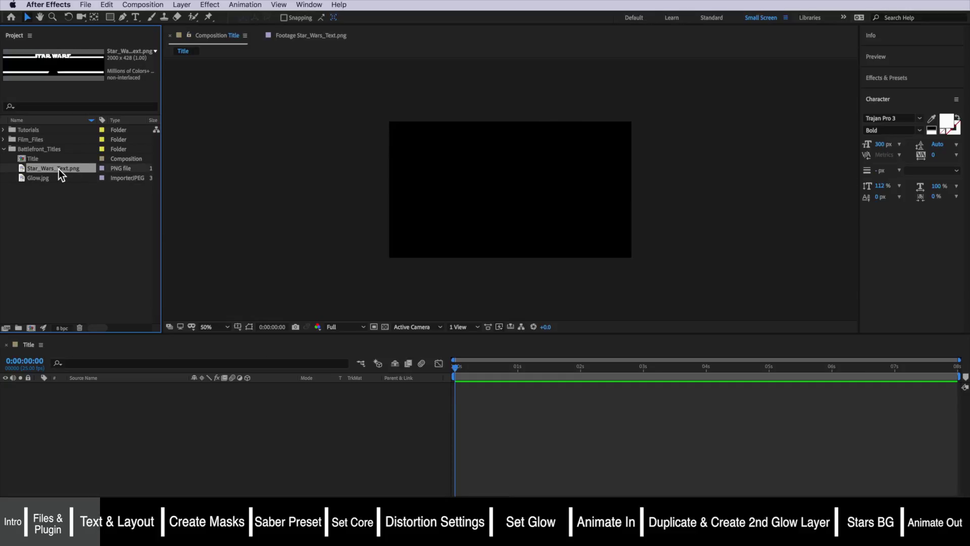
left_click_drag(58, 169, 120, 401)
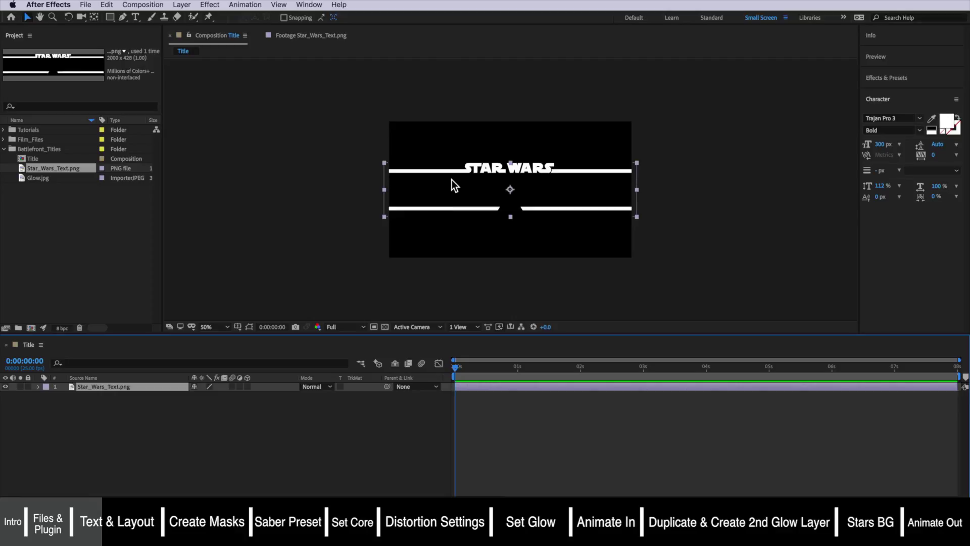
key("/")
left_click_drag(763, 136, 743, 145)
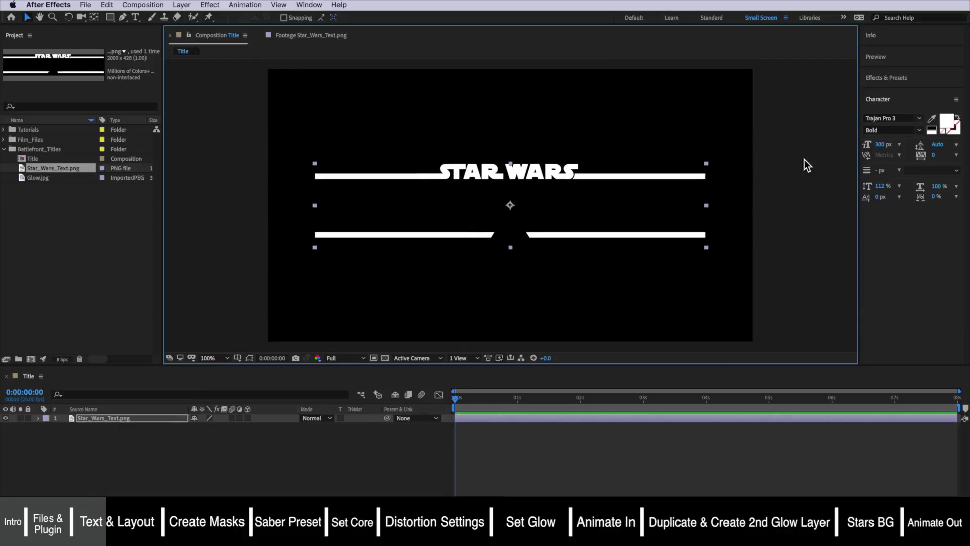
mouse_move(707, 163)
left_mouse_down()
mouse_move(720, 160)
mouse_move(710, 163)
left_mouse_up()
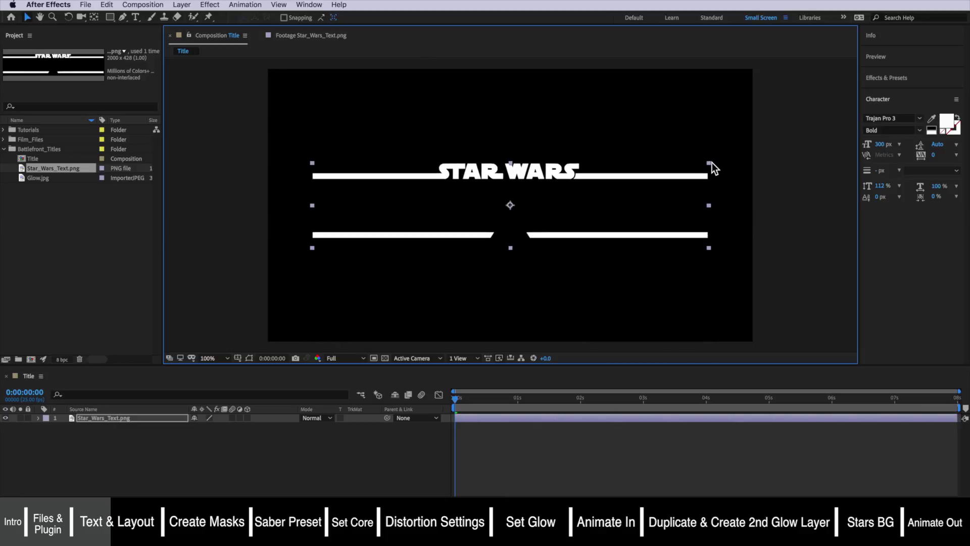
left_click(126, 445)
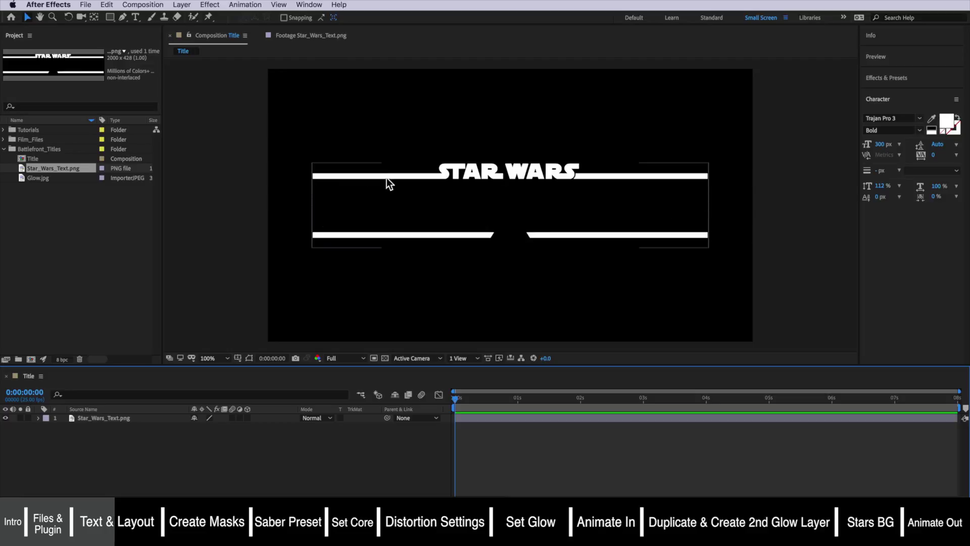
Create a text layer reading THE YOUNG JEDI and set its font size to 160 px
right_click(89, 433)
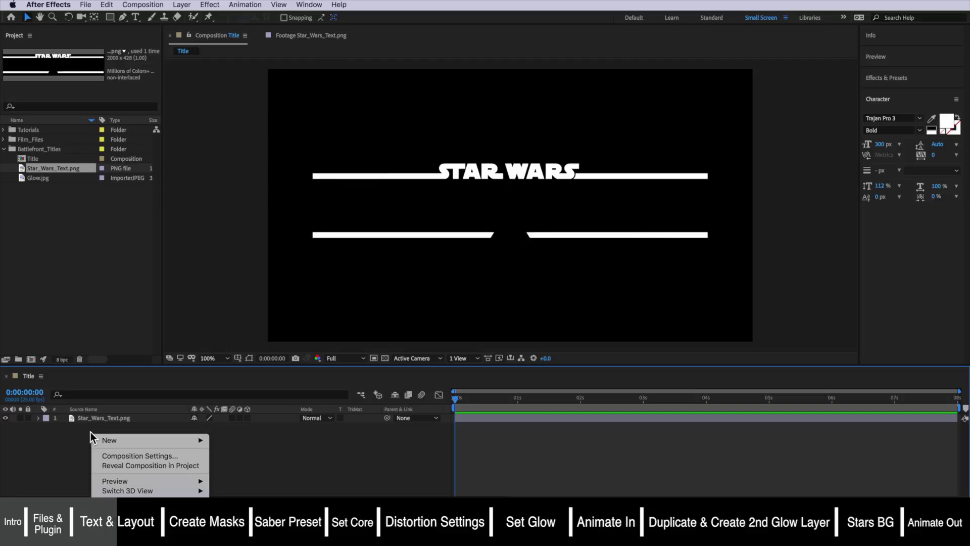
mouse_move(123, 439)
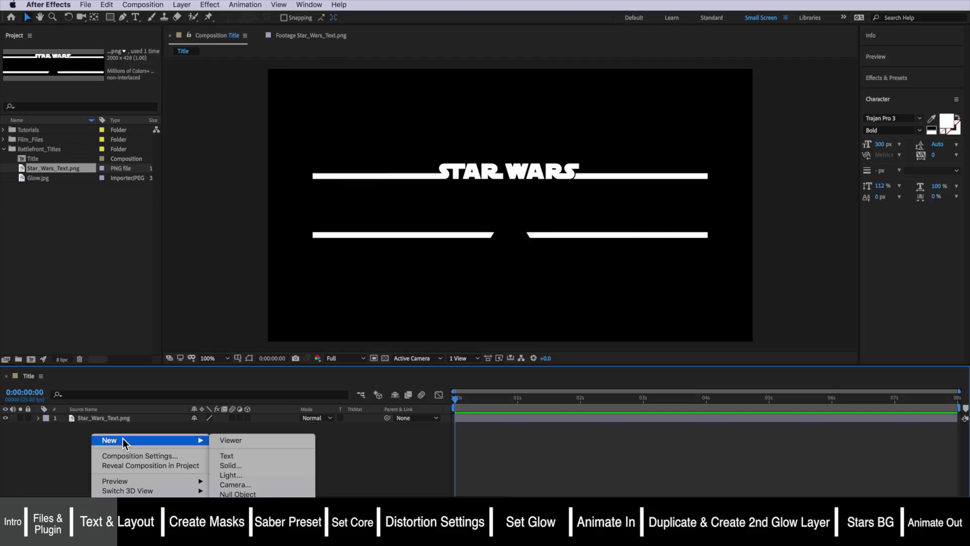
left_click(247, 455)
type("THE YOUNG")
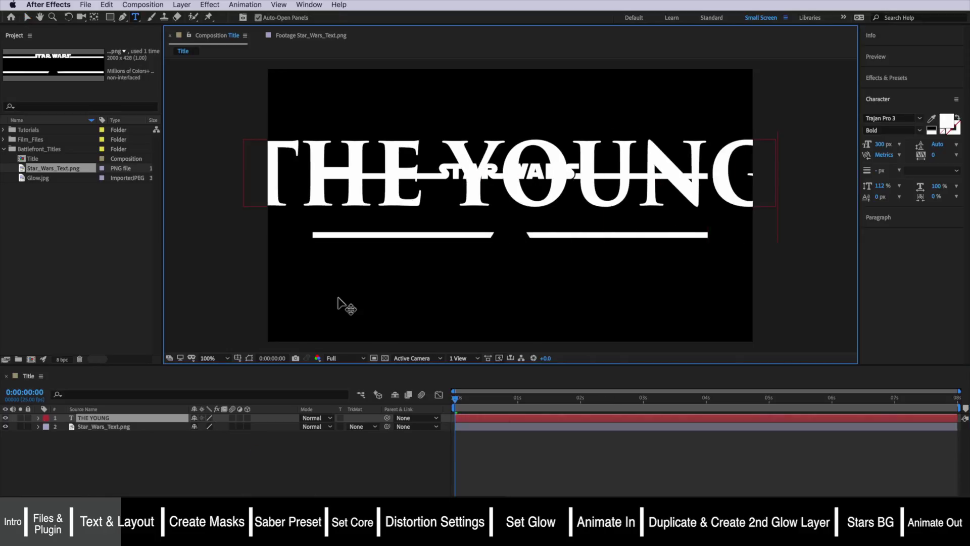
type(" JEDI")
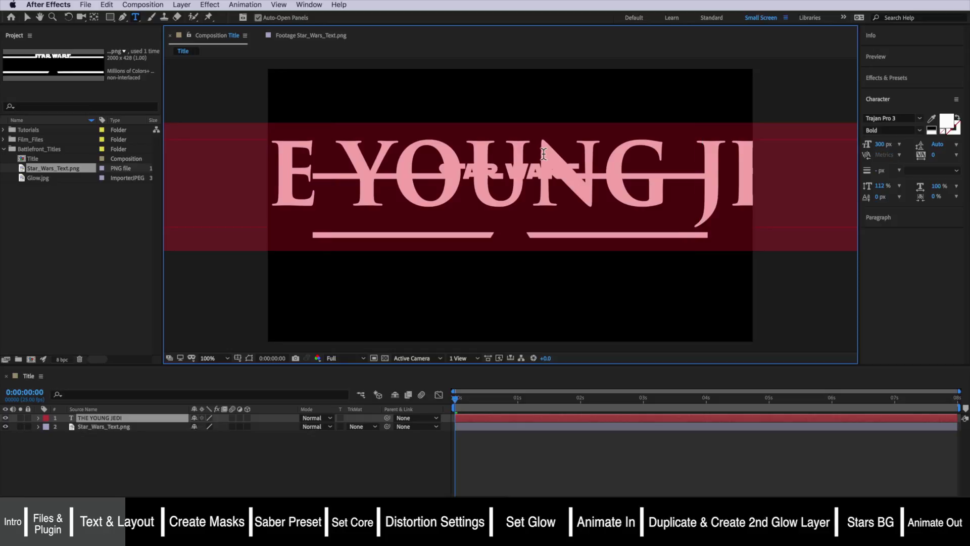
key("super+a")
left_click_drag(882, 148, 817, 153)
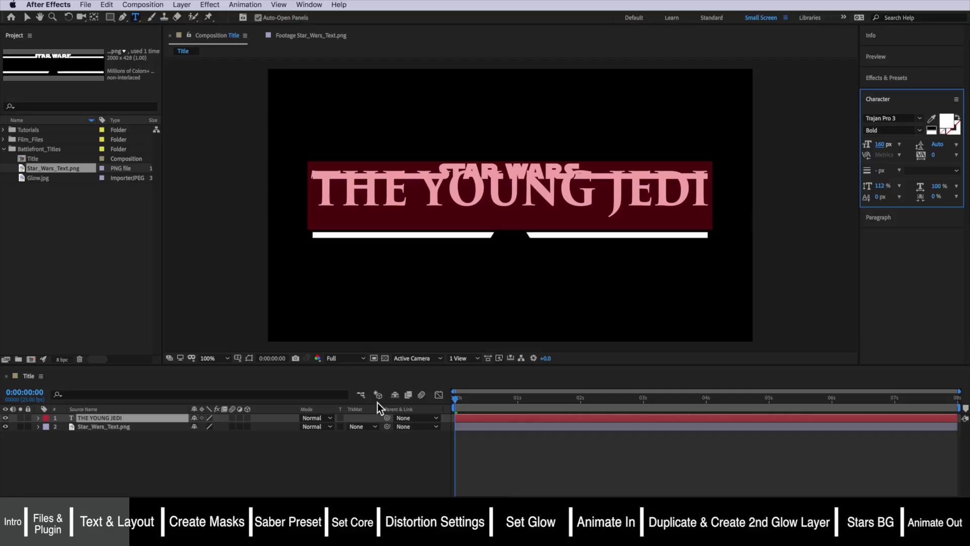
left_click(210, 434)
Move the THE YOUNG JEDI text down so it sits between the two white lines of the logo
left_click(156, 417)
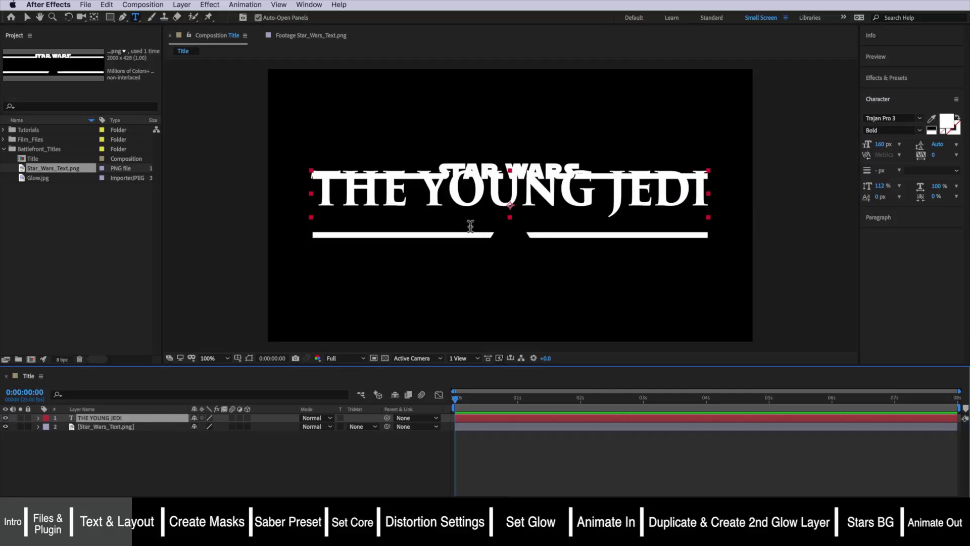
key("v")
left_click_drag(468, 195, 473, 201)
Keep the title text in Trajan Pro 3 and set its font size to 159 px
double_click(473, 201)
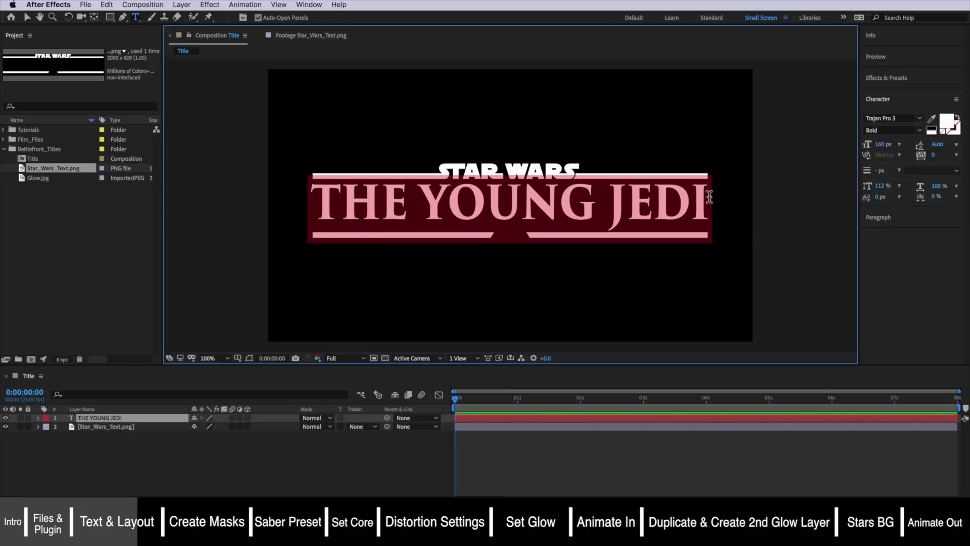
left_click(920, 119)
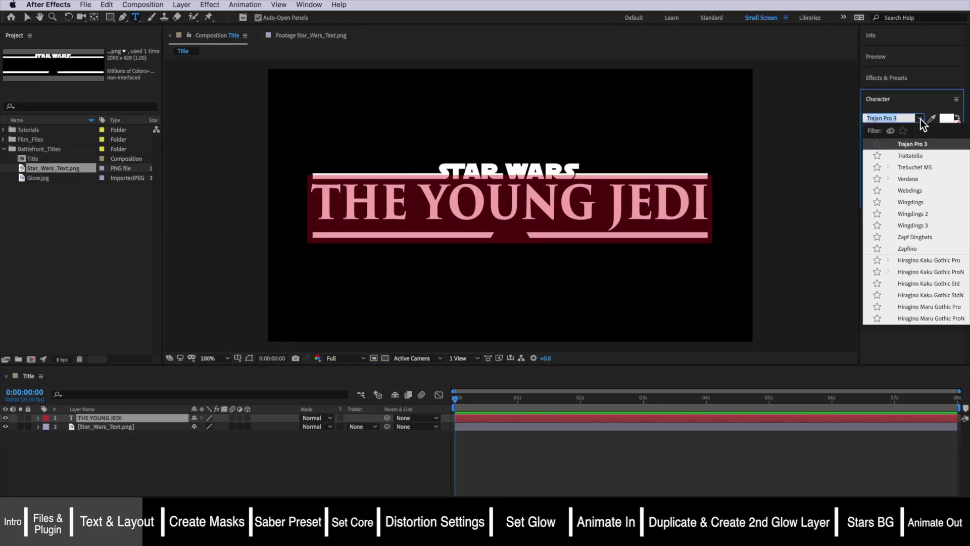
left_click(921, 119)
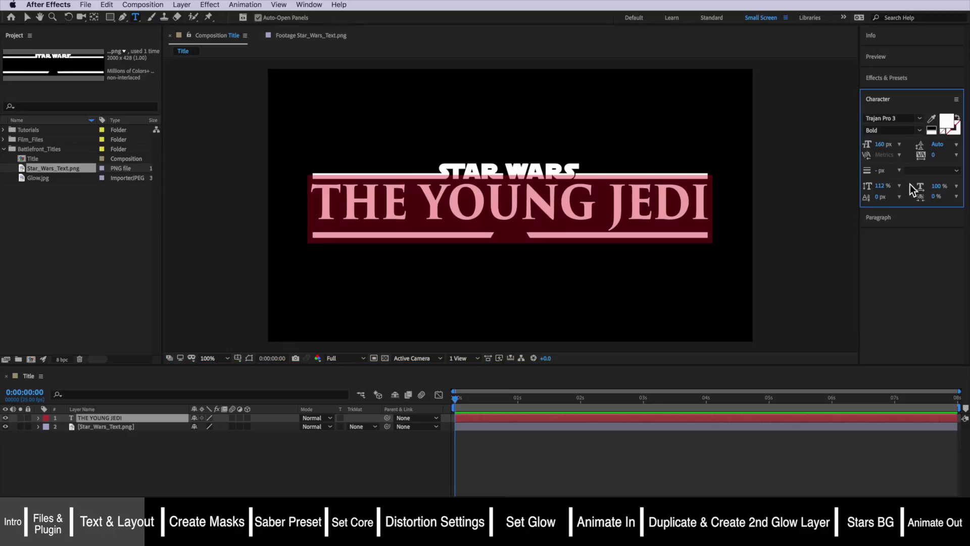
left_click_drag(882, 192, 883, 191)
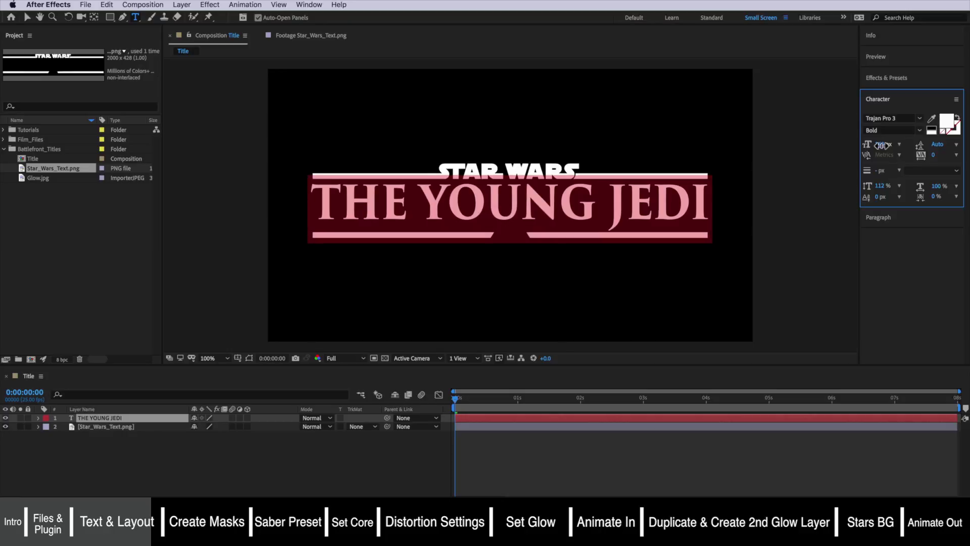
left_click(249, 450)
left_click(384, 208)
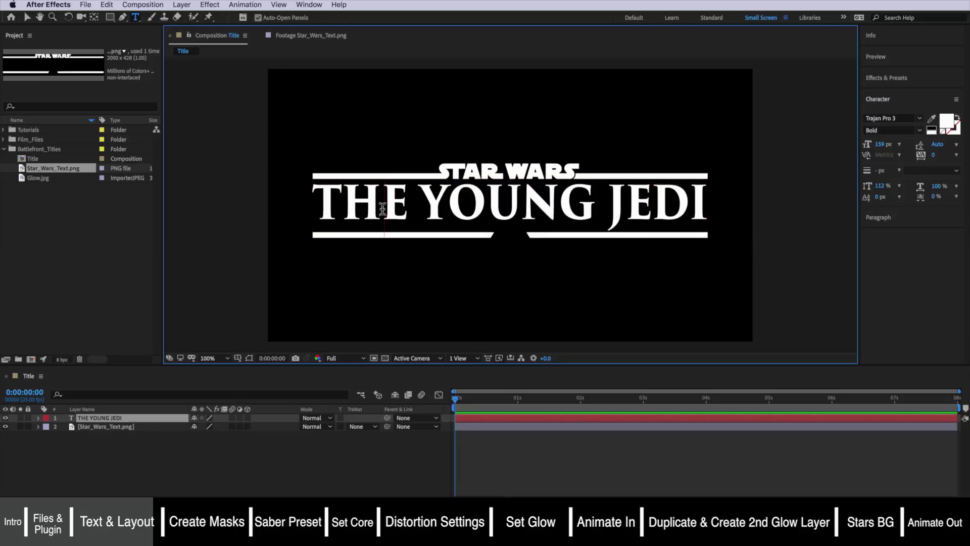
key("super+Tab")
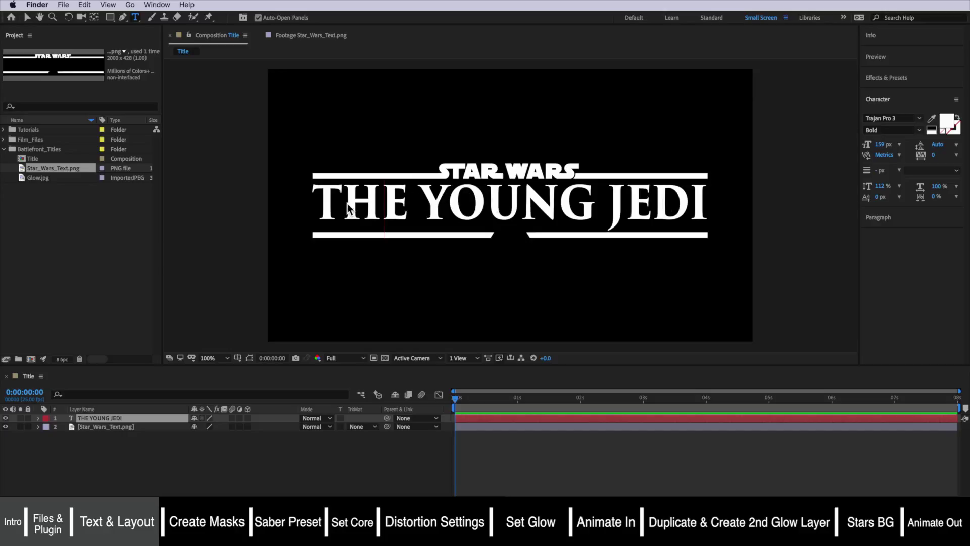
left_click(567, 177)
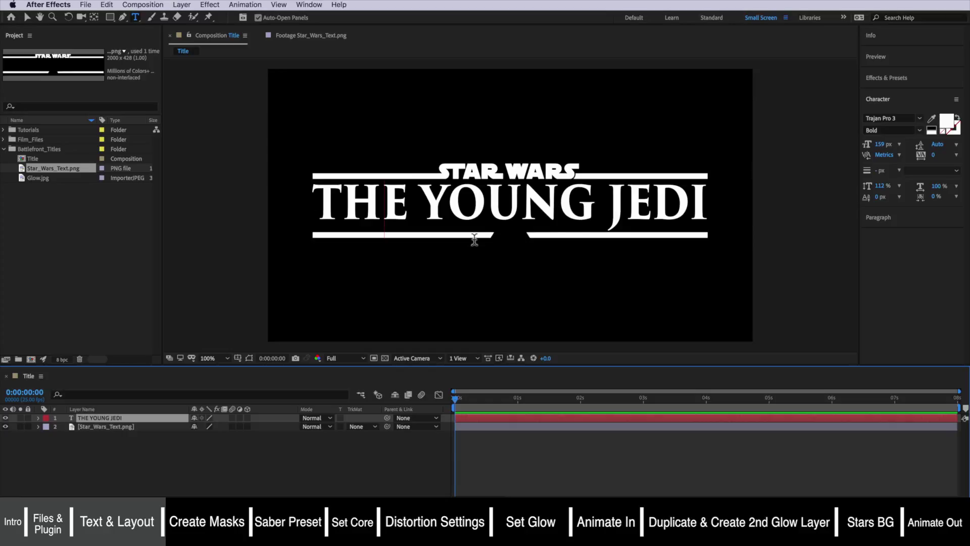
Create masks from the THE YOUNG JEDI text layer
left_click(131, 417)
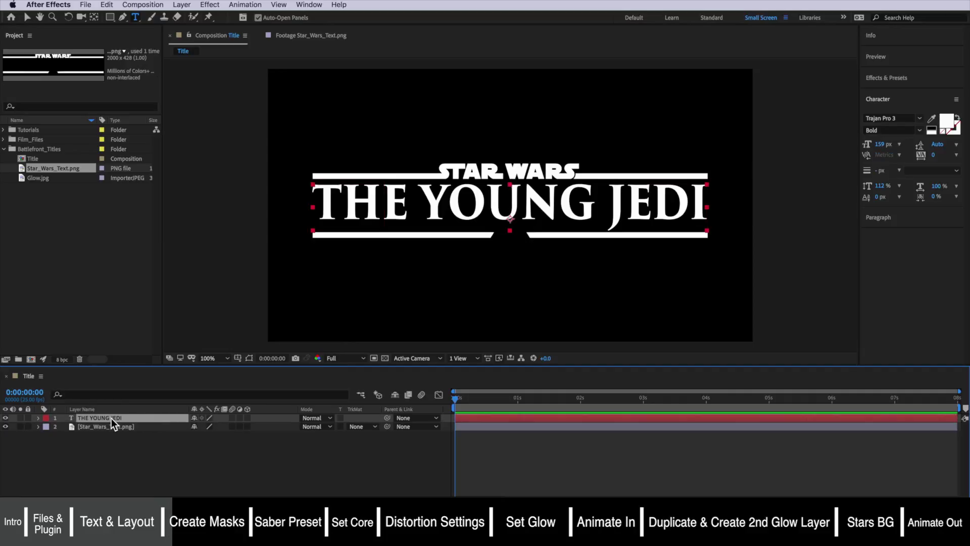
key("v")
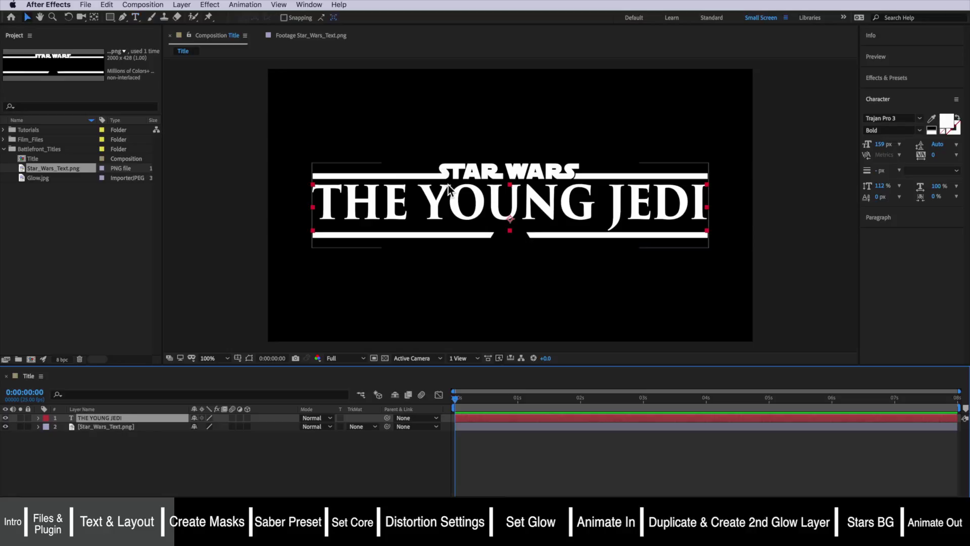
right_click(492, 199)
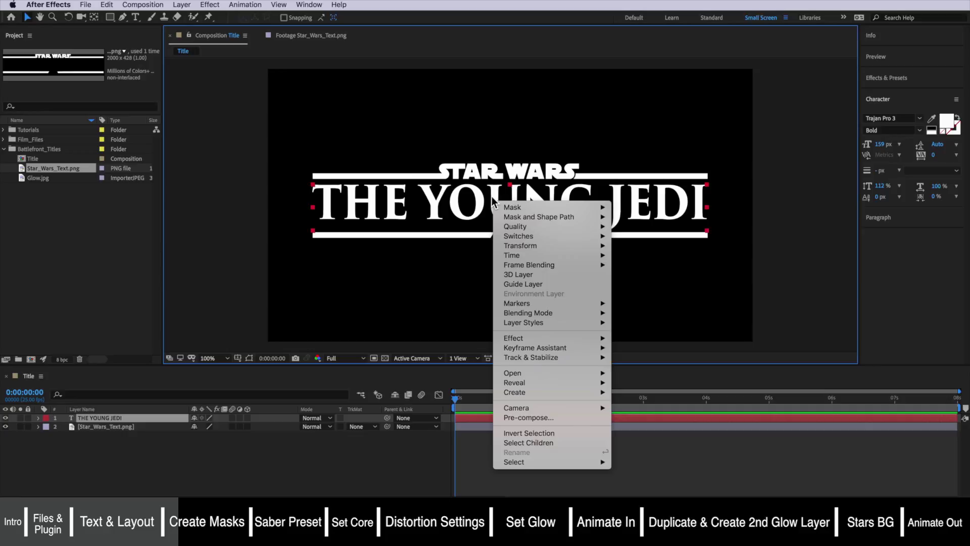
mouse_move(556, 392)
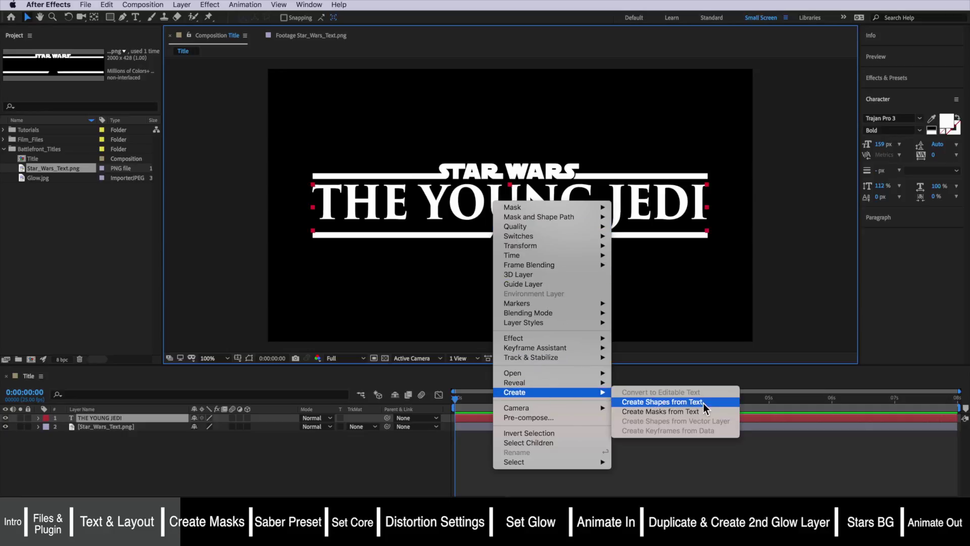
left_click(663, 411)
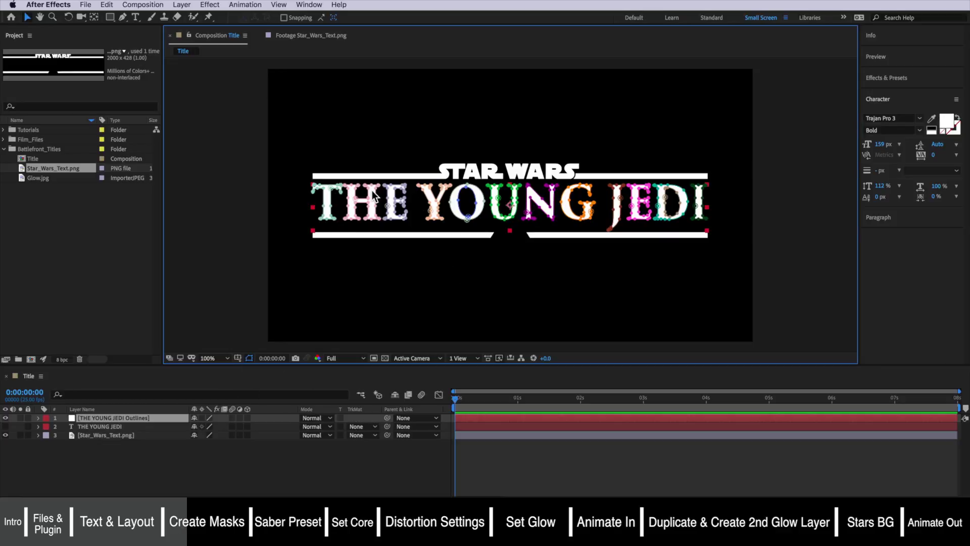
Pre-compose the Star_Wars_Text.png layer as Title_1, moving all attributes into the new composition
left_click(125, 435)
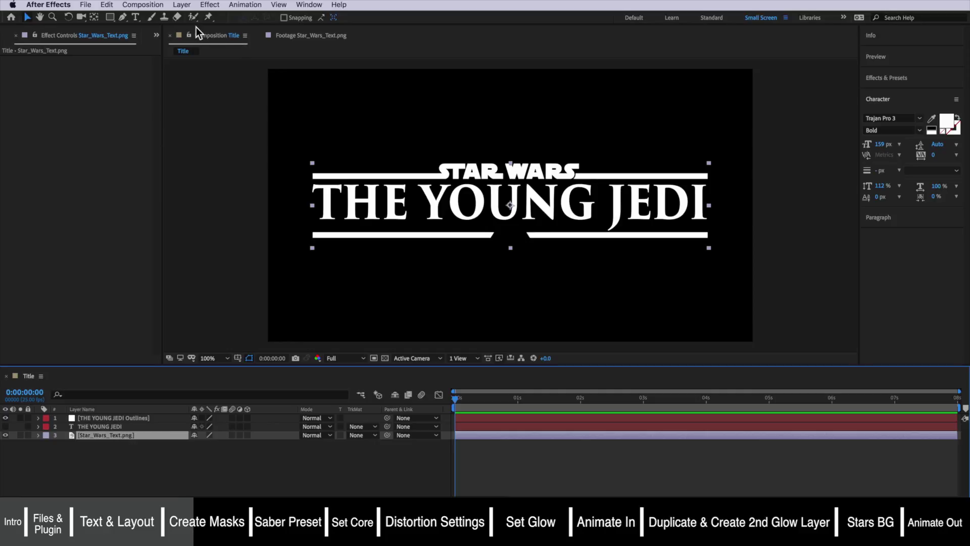
left_click(182, 5)
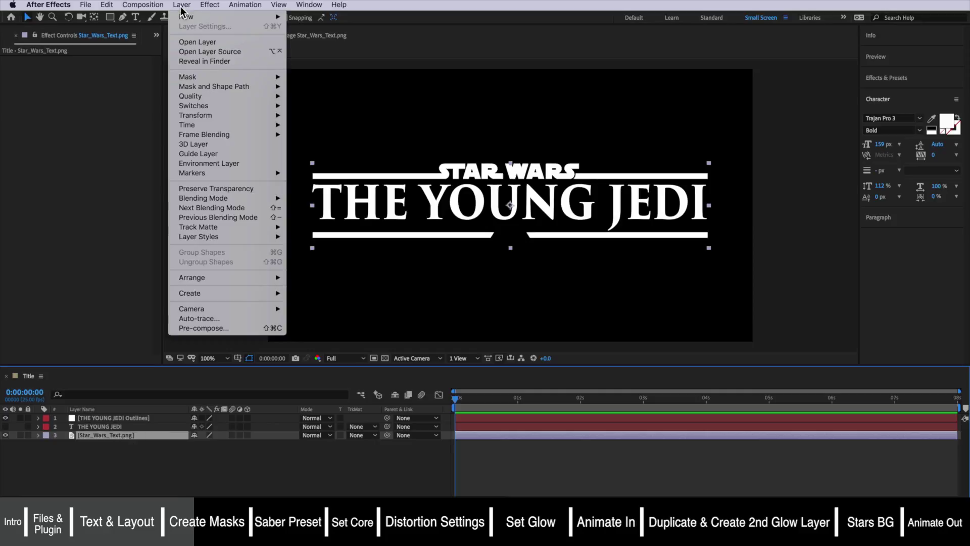
left_click(209, 328)
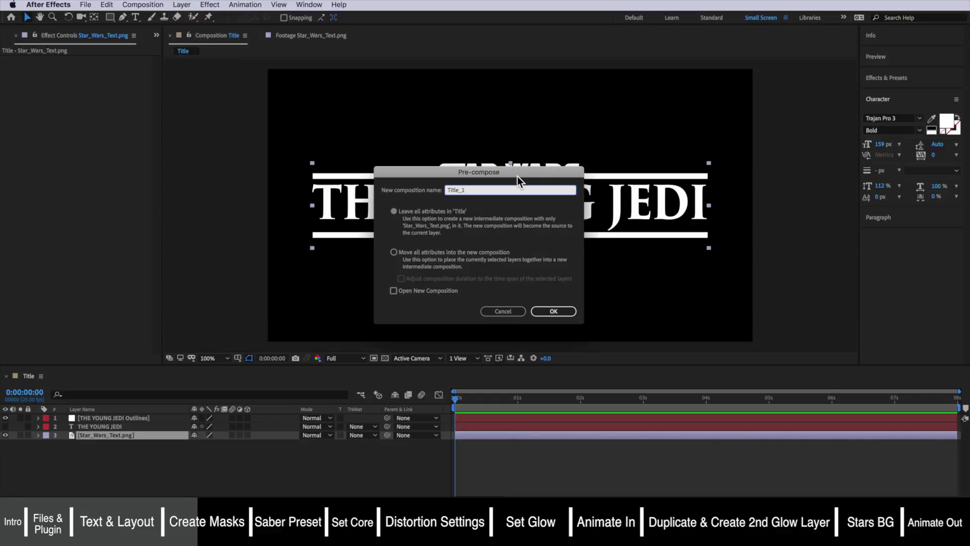
left_click_drag(509, 172, 496, 167)
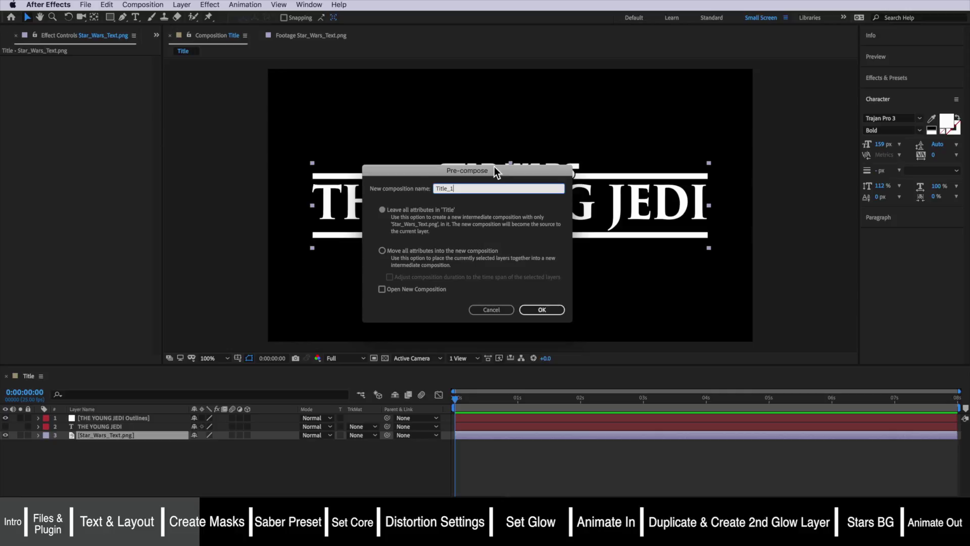
left_click(383, 250)
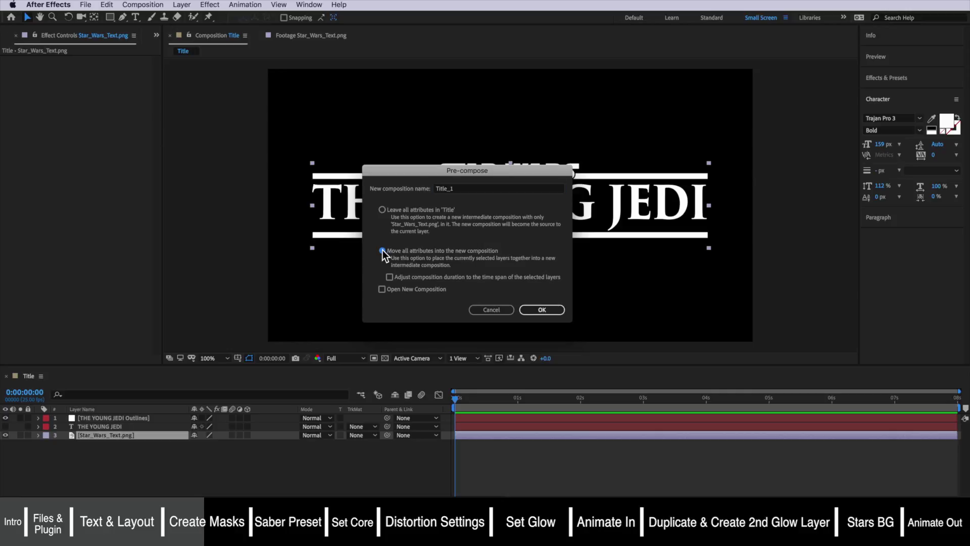
left_click(553, 310)
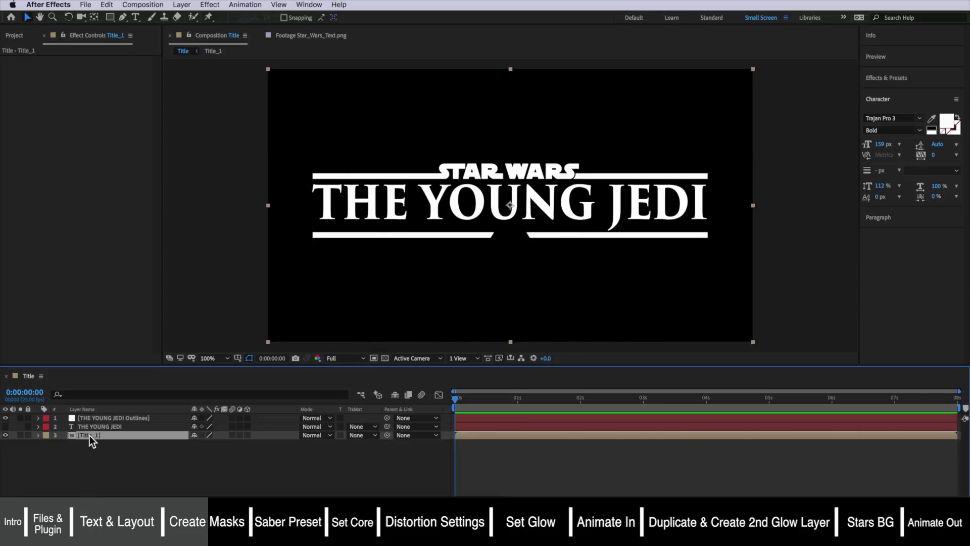
Auto-trace the Title_1 layer's alpha channel at the current frame, applying the masks to a new layer
left_click(7, 436)
left_click(7, 436)
left_click(114, 441)
left_click(114, 437)
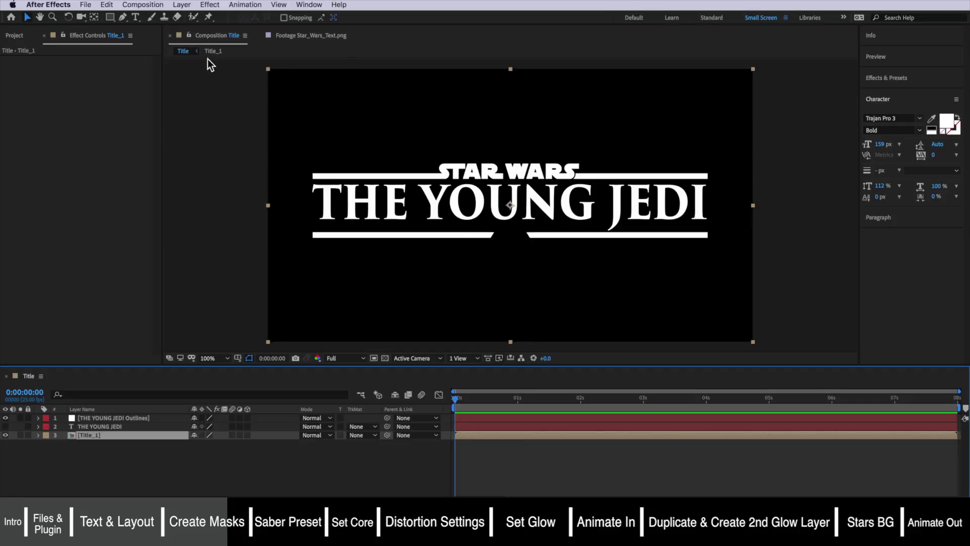
left_click(181, 5)
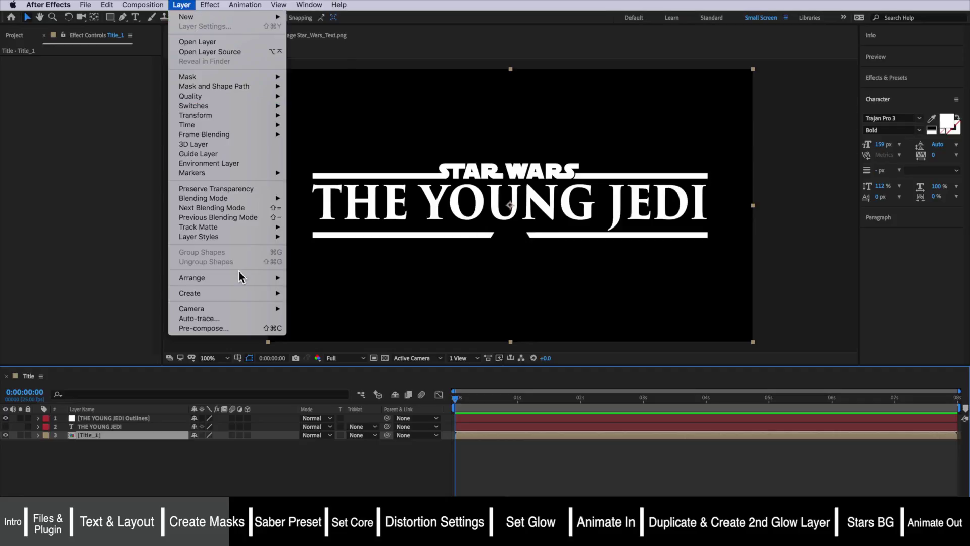
left_click(223, 318)
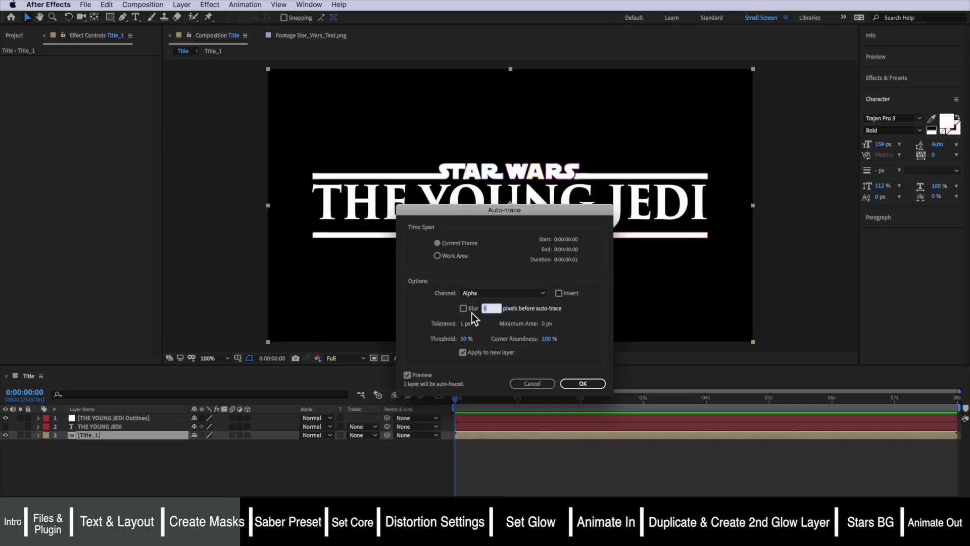
left_click_drag(479, 206, 487, 215)
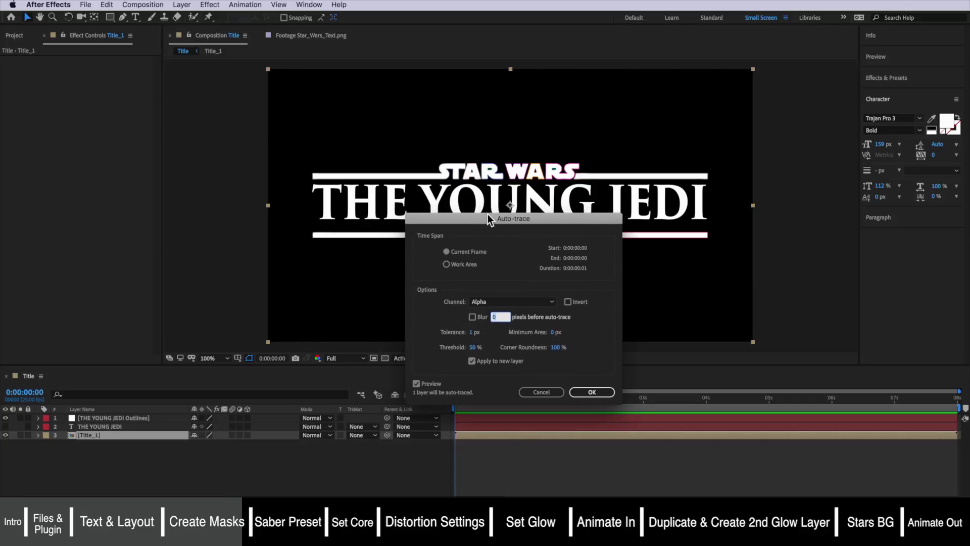
left_click(592, 392)
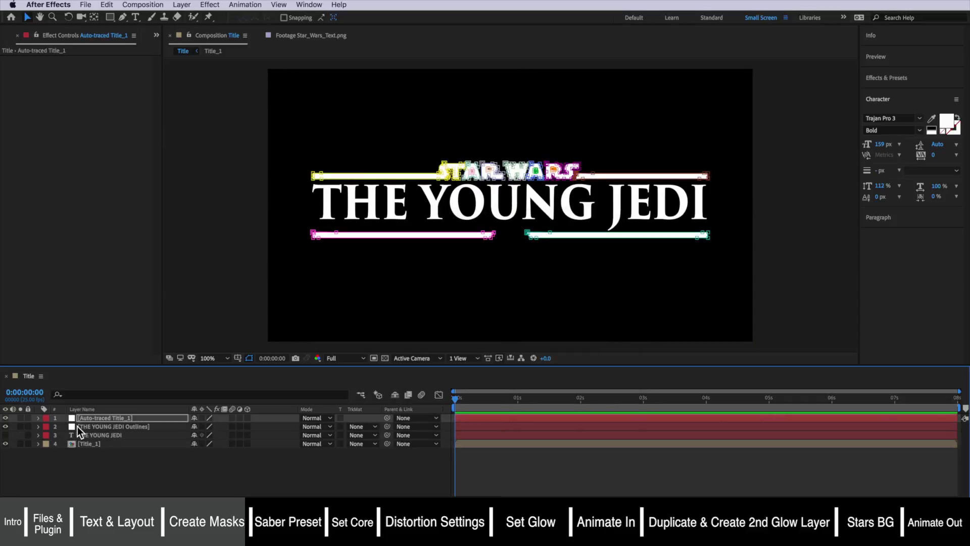
Hide the Title_1 layer and the THE YOUNG JEDI Outlines layer
left_click(5, 444)
left_click(187, 451)
left_click(107, 420)
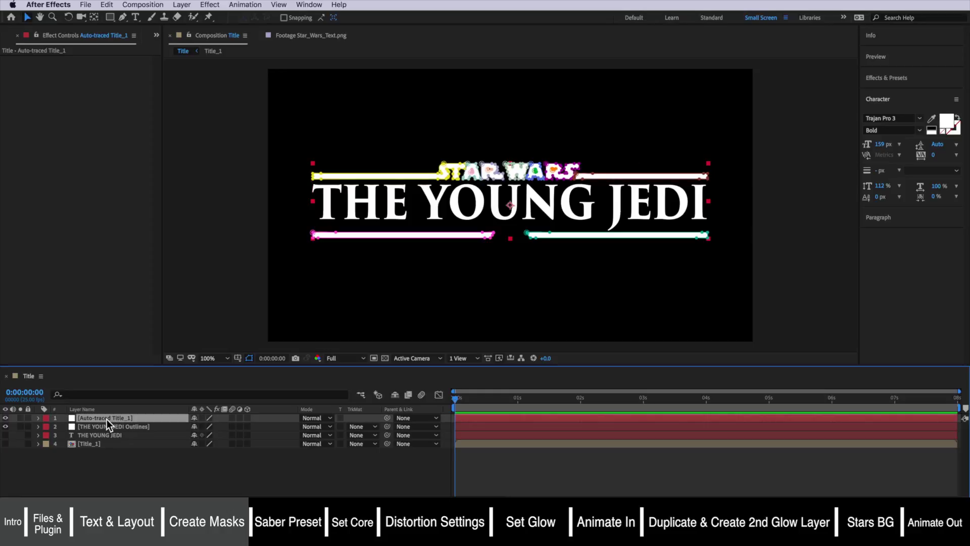
left_click(105, 427, "shift")
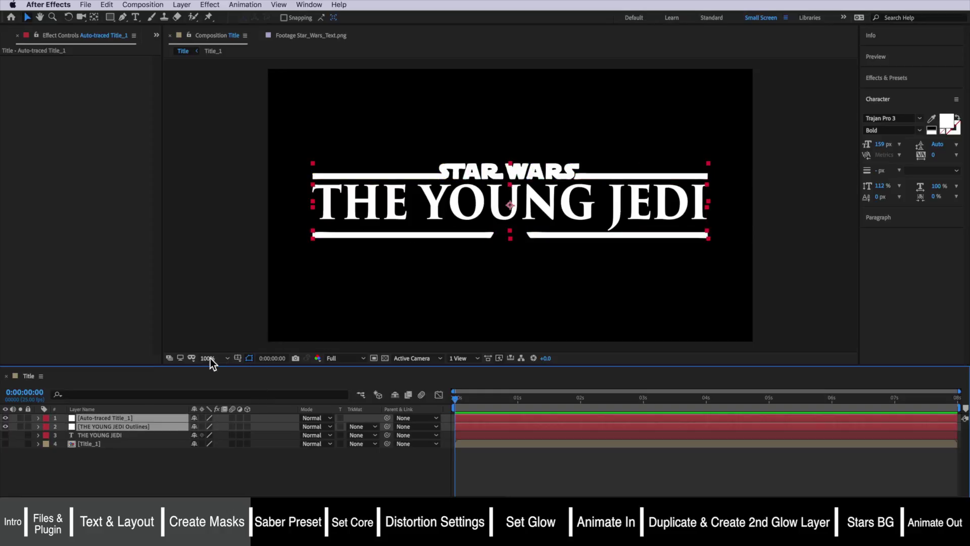
left_click(68, 472)
left_click(96, 418)
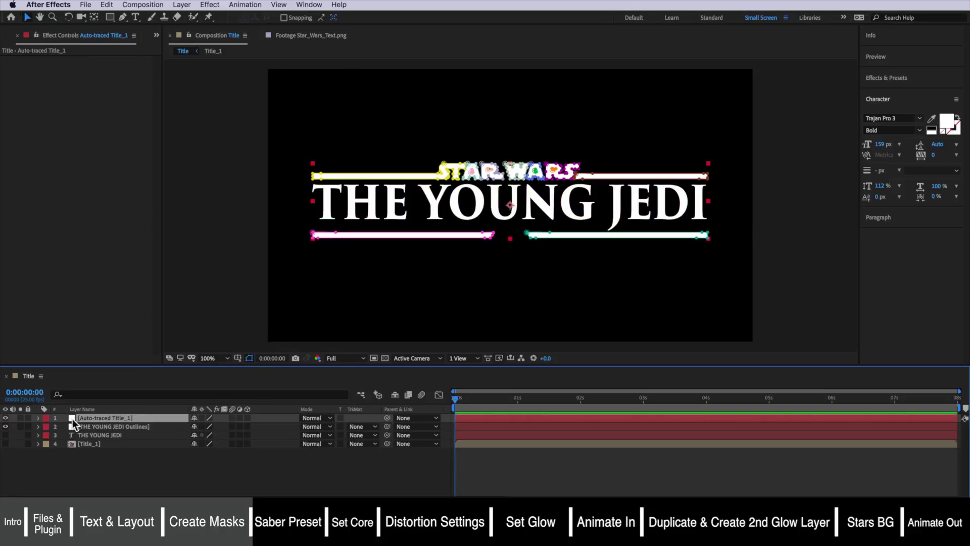
left_click(5, 427)
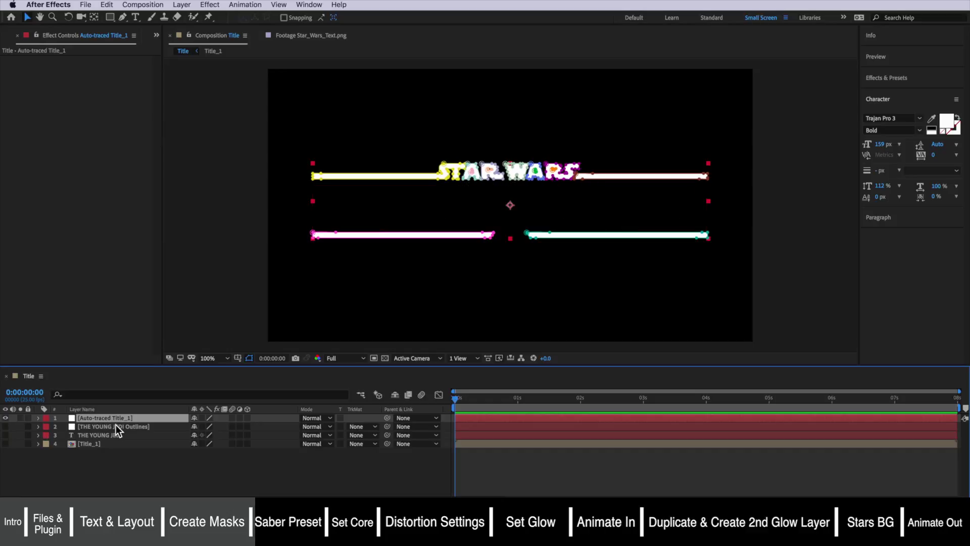
Apply the Video Copilot Saber effect to the Auto-traced Title_1 layer
left_click(117, 426)
left_click(113, 418)
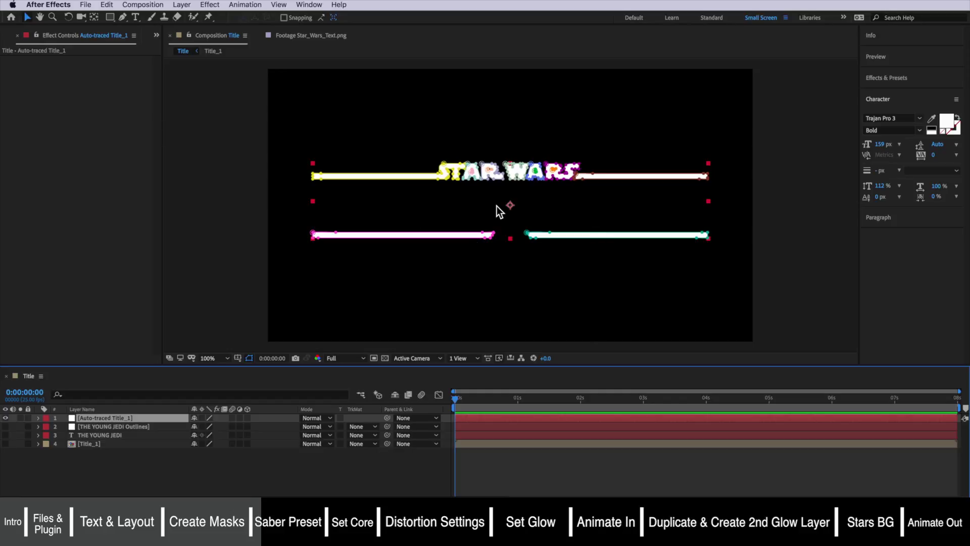
left_click(210, 5)
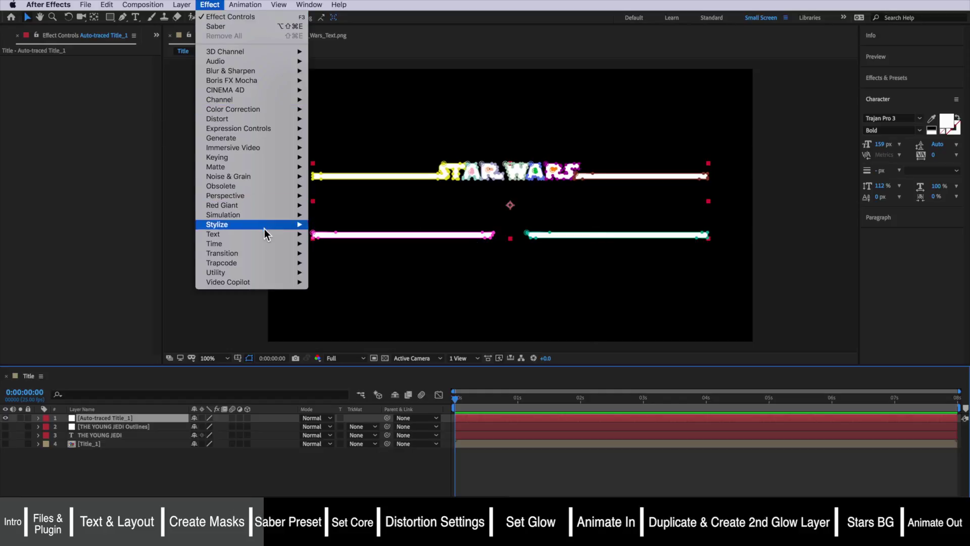
mouse_move(278, 283)
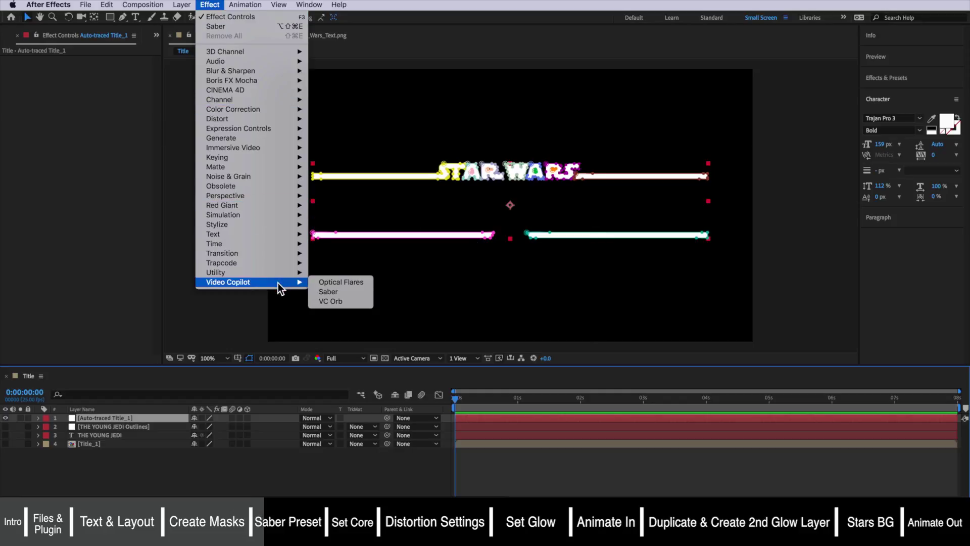
left_click(345, 291)
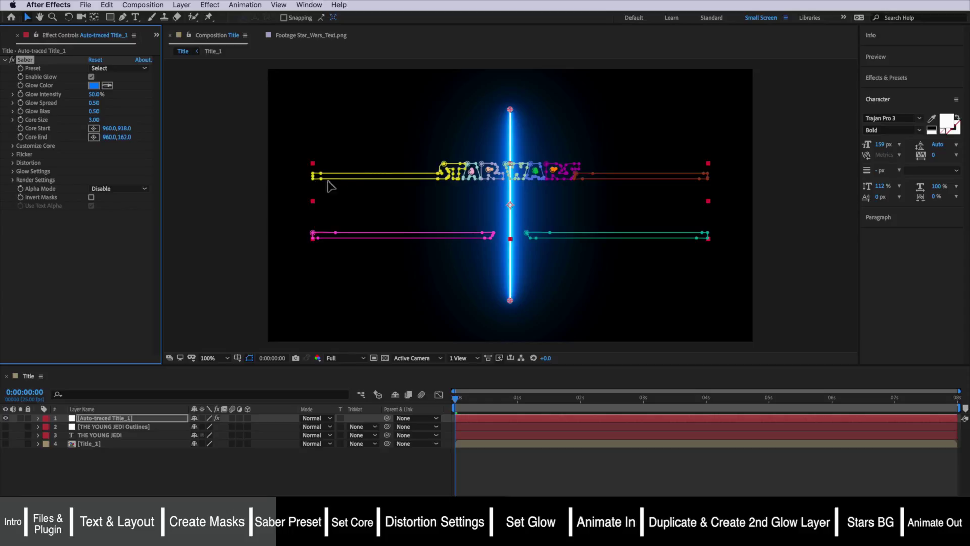
Set Saber's core type to Layer Masks and hide the mask outlines in the composition view
left_click(13, 146)
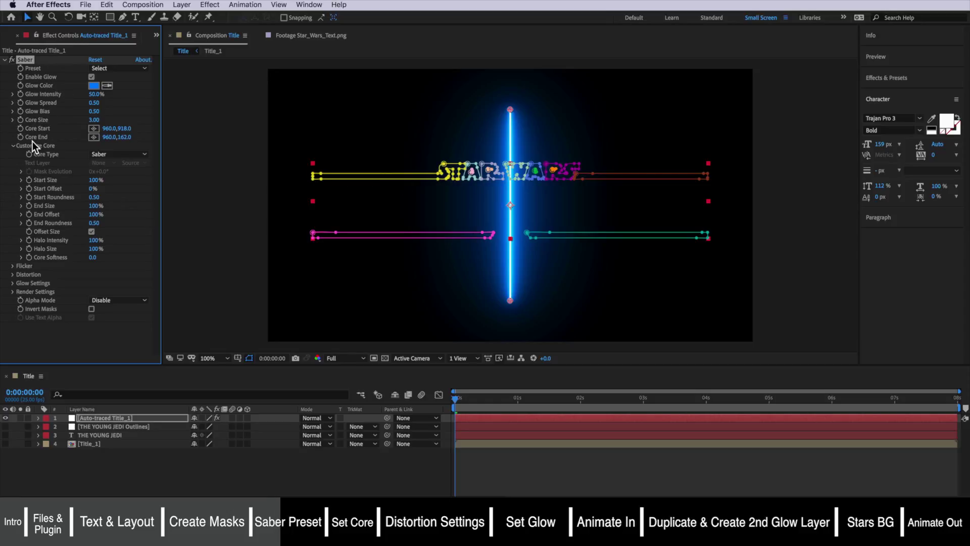
left_click(110, 154)
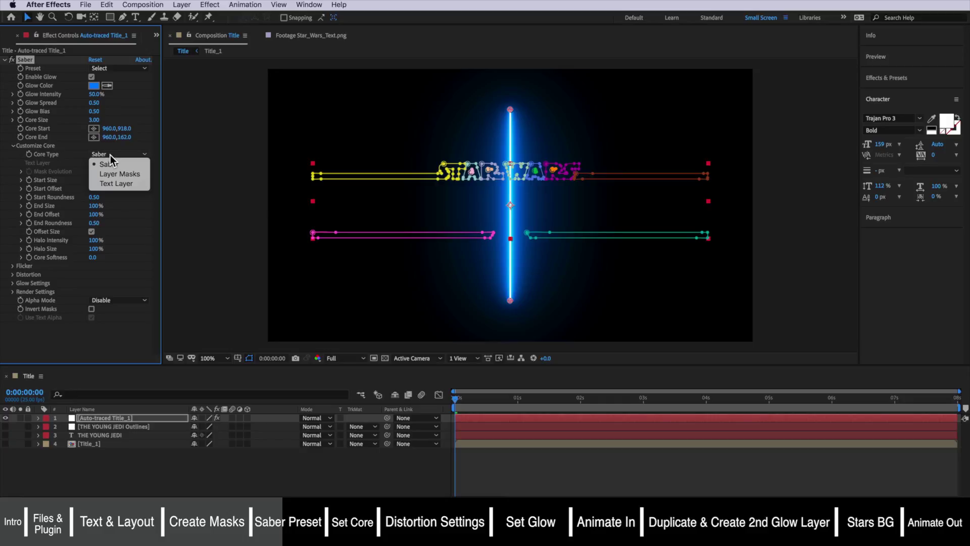
left_click(116, 174)
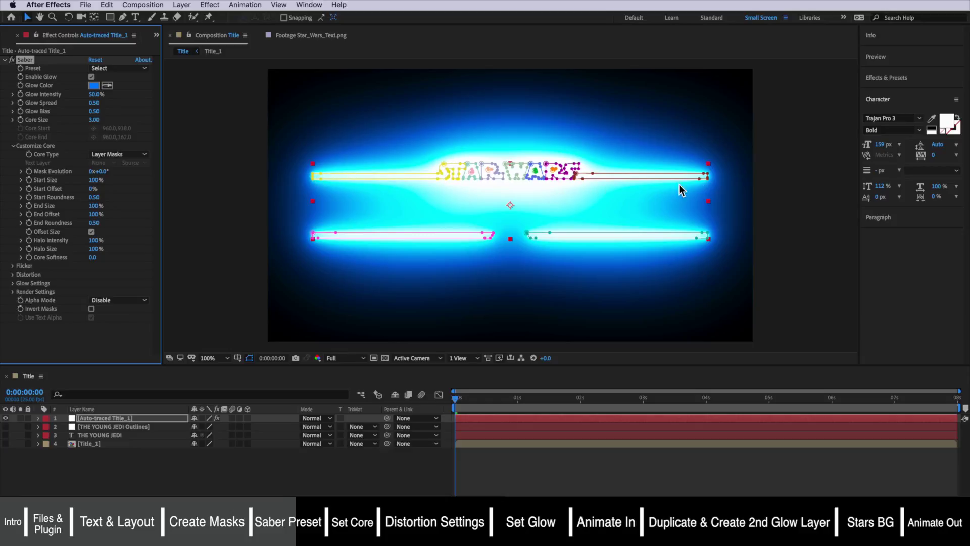
left_click(246, 358)
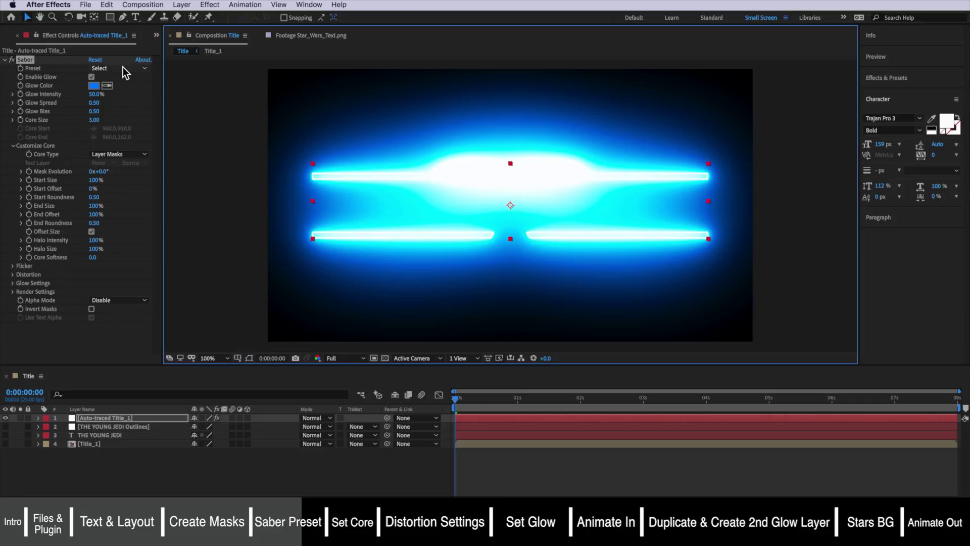
Apply the Arc Reactor preset to the Saber effect
left_click(109, 71)
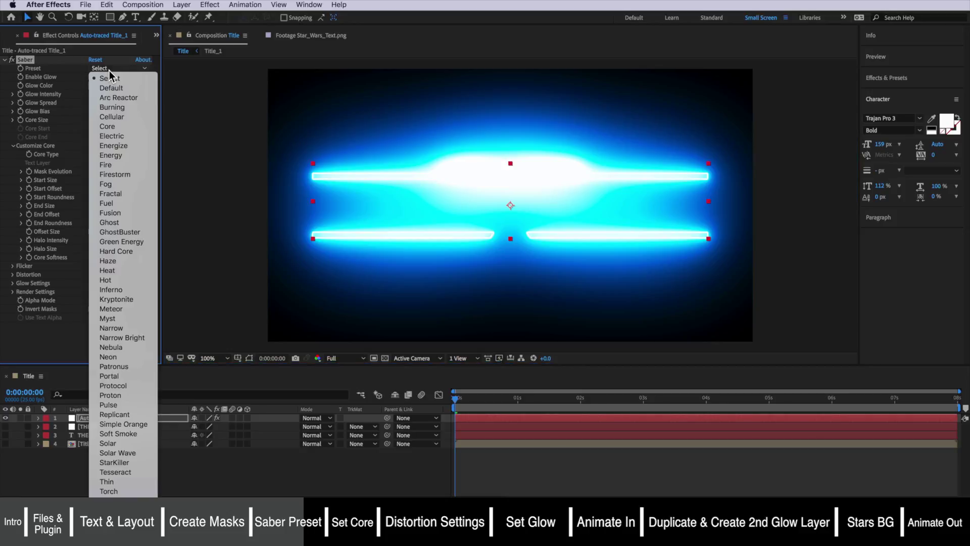
left_click(130, 95)
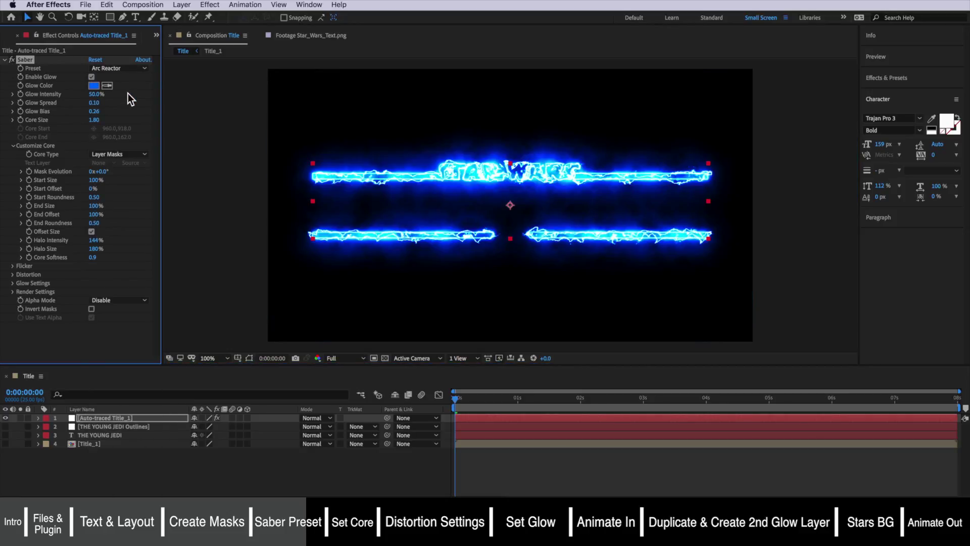
Try the Fuel and Heat presets on the Saber effect and restore Arc Reactor
left_click(115, 69)
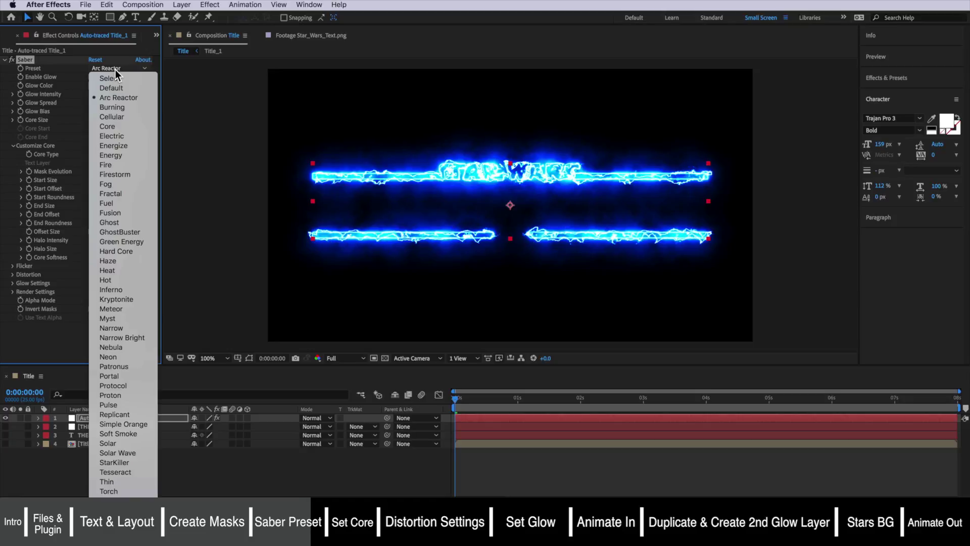
left_click(107, 203)
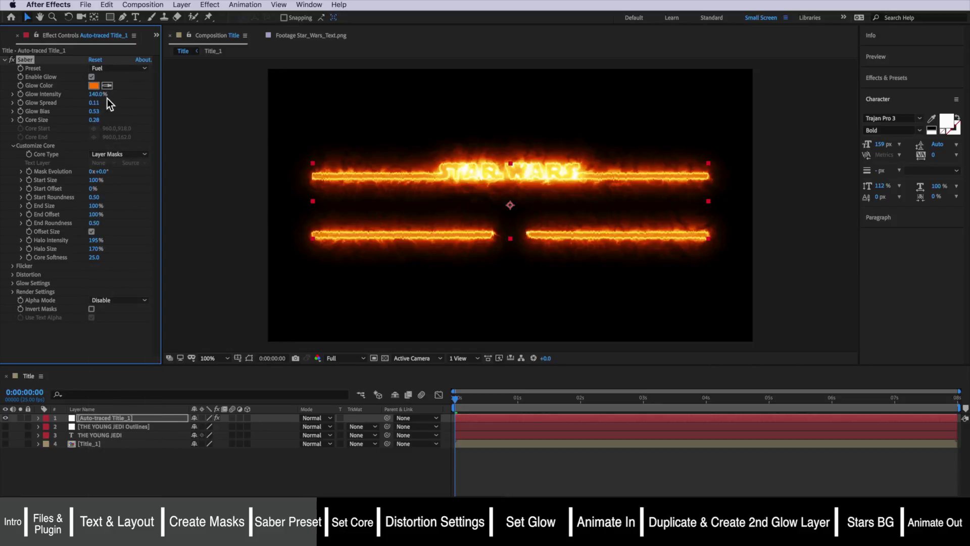
left_click(106, 67)
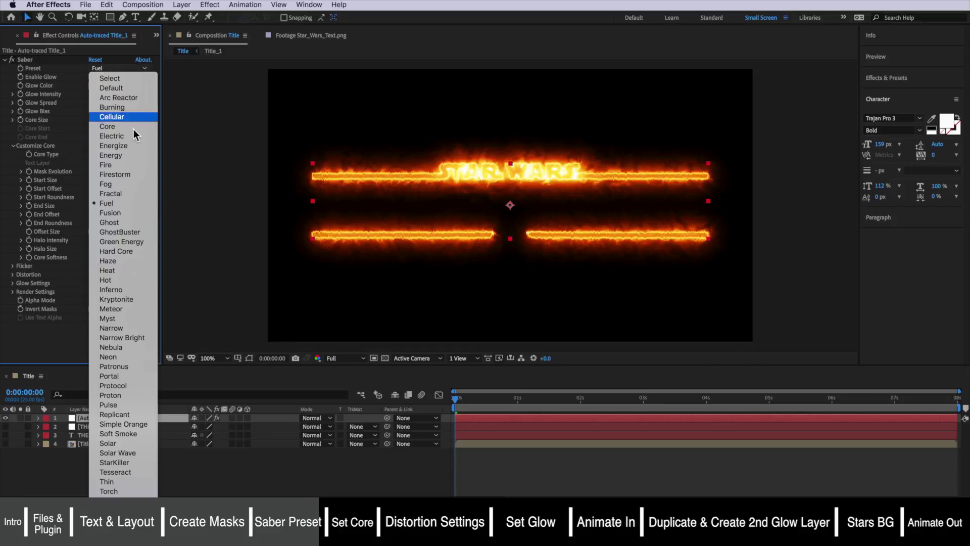
left_click(138, 273)
left_click(117, 68)
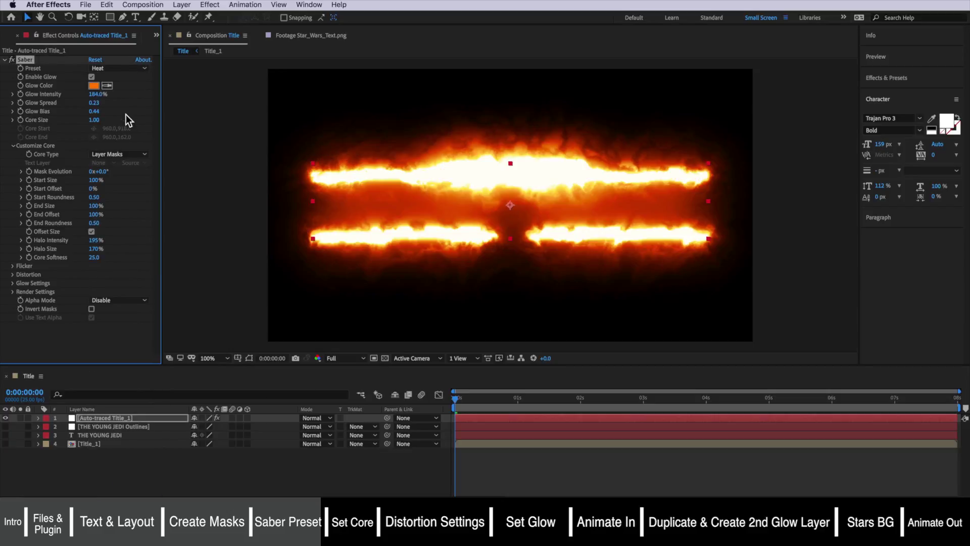
left_click(126, 114)
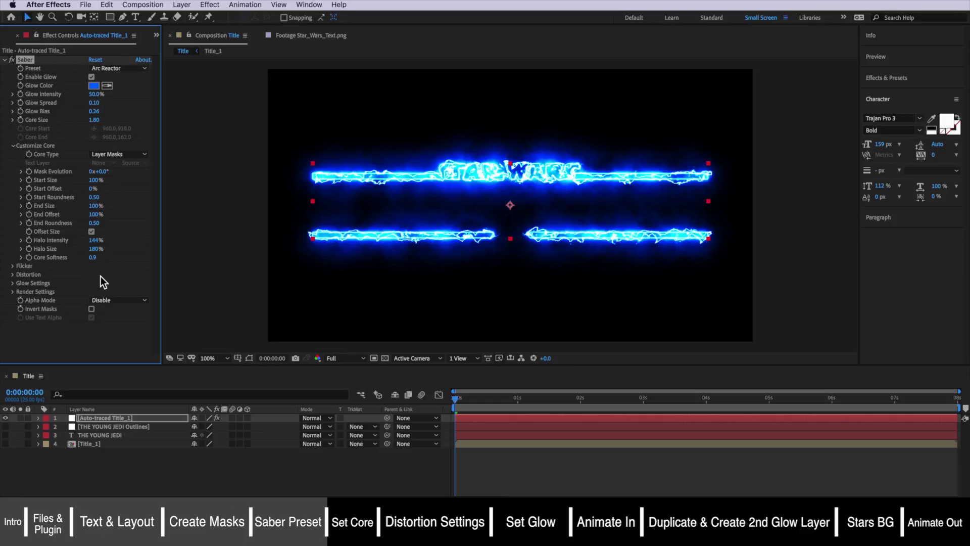
Check the Saber effect's glow color in its color picker
left_click(94, 85)
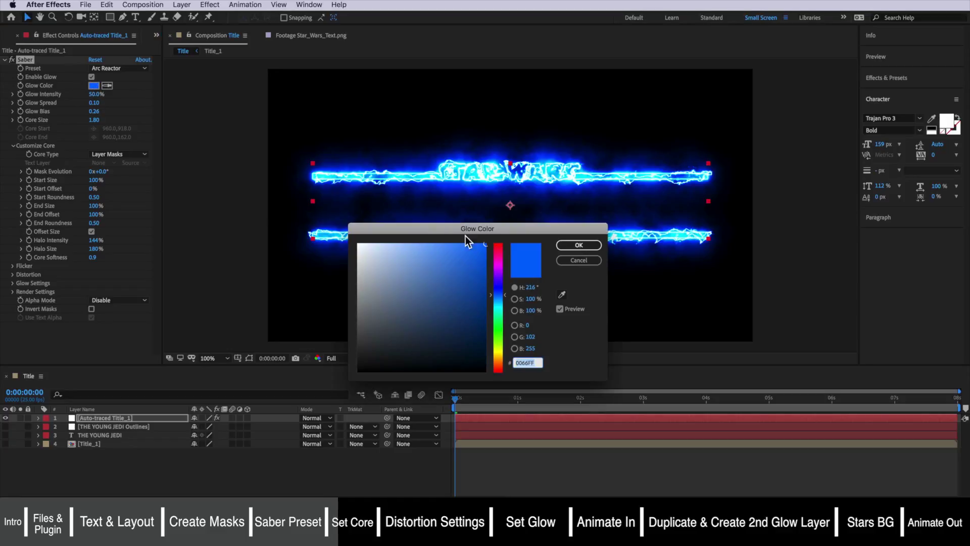
mouse_move(487, 223)
left_mouse_down()
mouse_move(477, 216)
mouse_move(497, 220)
left_mouse_up()
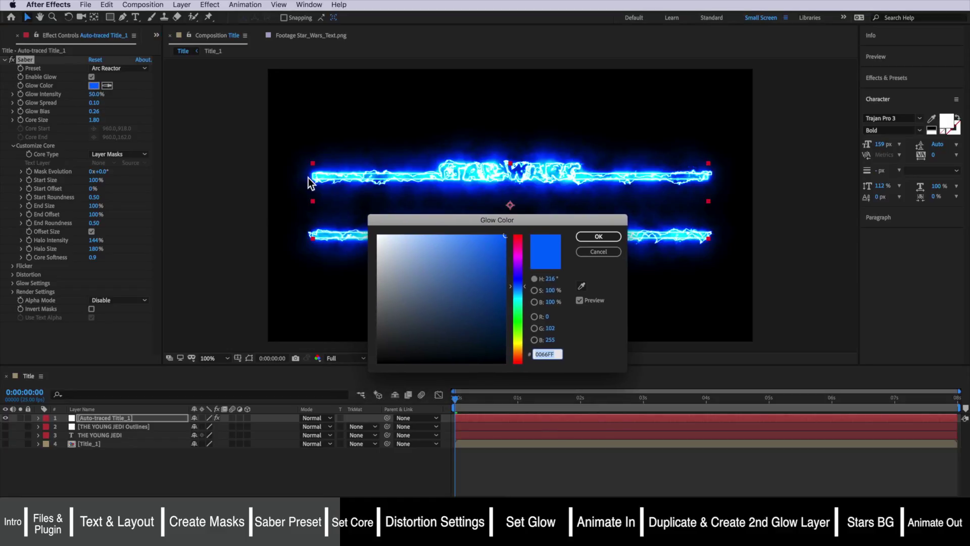
left_click(606, 234)
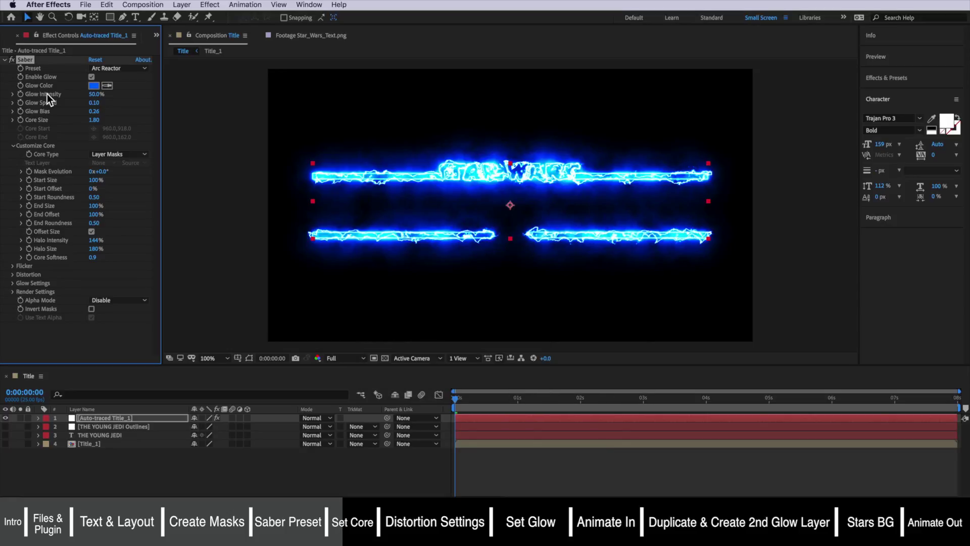
Set Saber's glow intensity to 60% and lower its glow bias to 0.19
left_click(96, 95)
type("60")
key("Return")
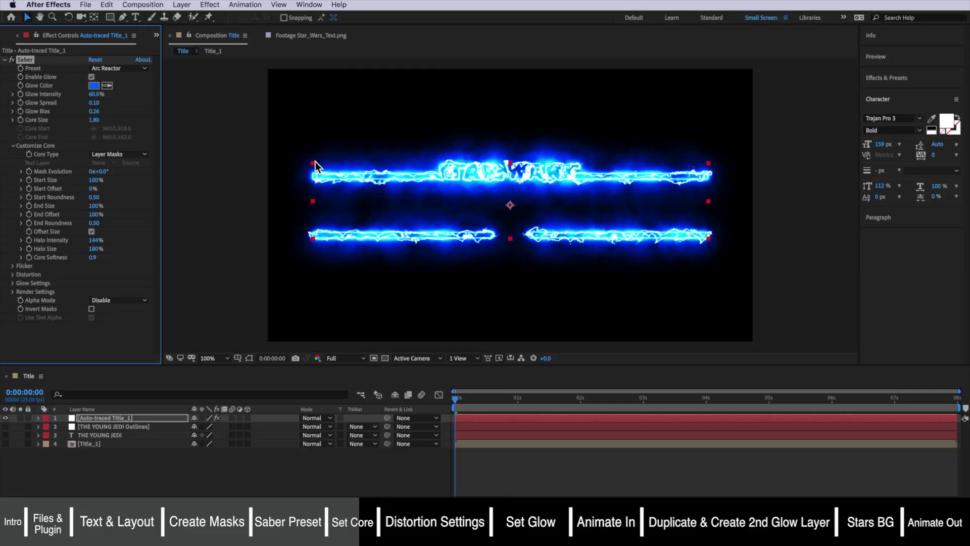
left_click_drag(94, 114, 89, 113)
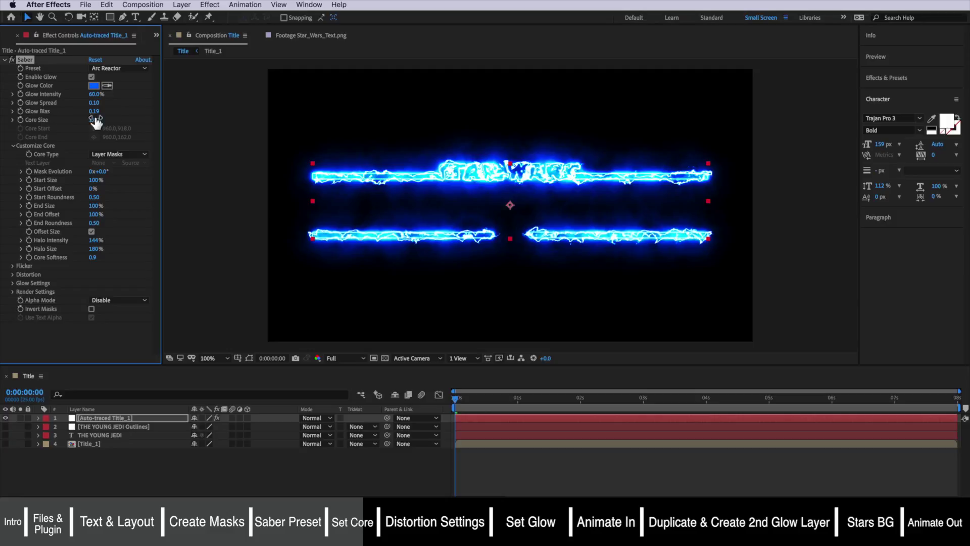
Set Saber's core size to 1.20 and the Glow Distortion noise bias to 1.75
left_click(485, 179)
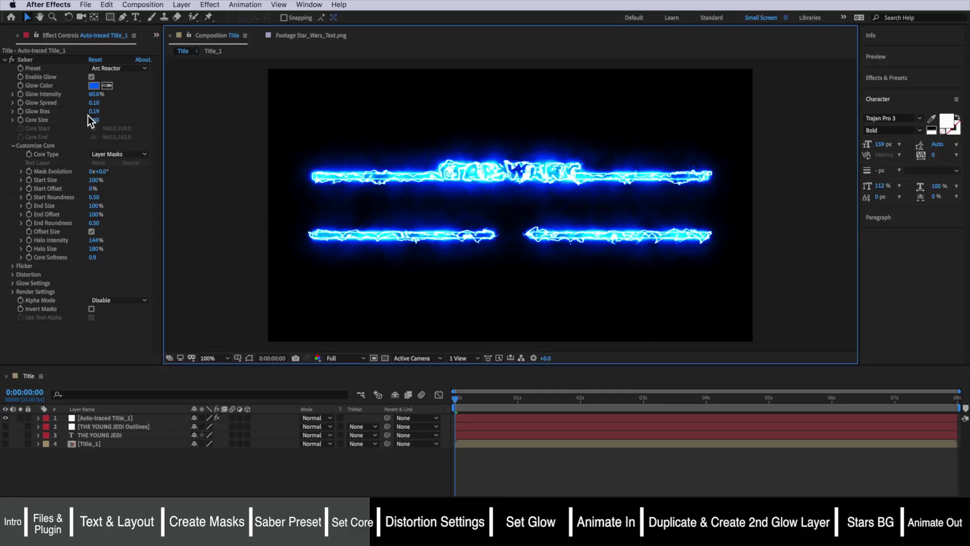
left_click_drag(93, 121, 89, 118)
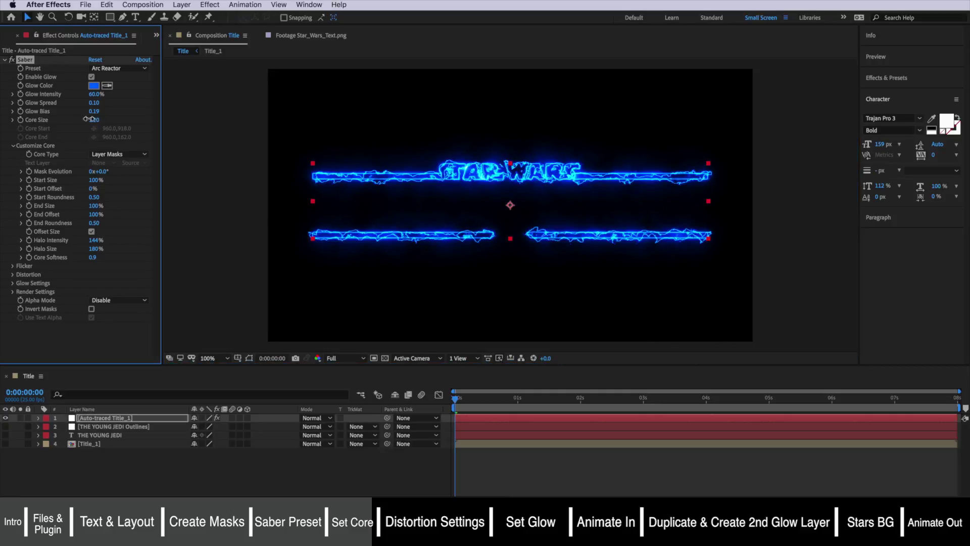
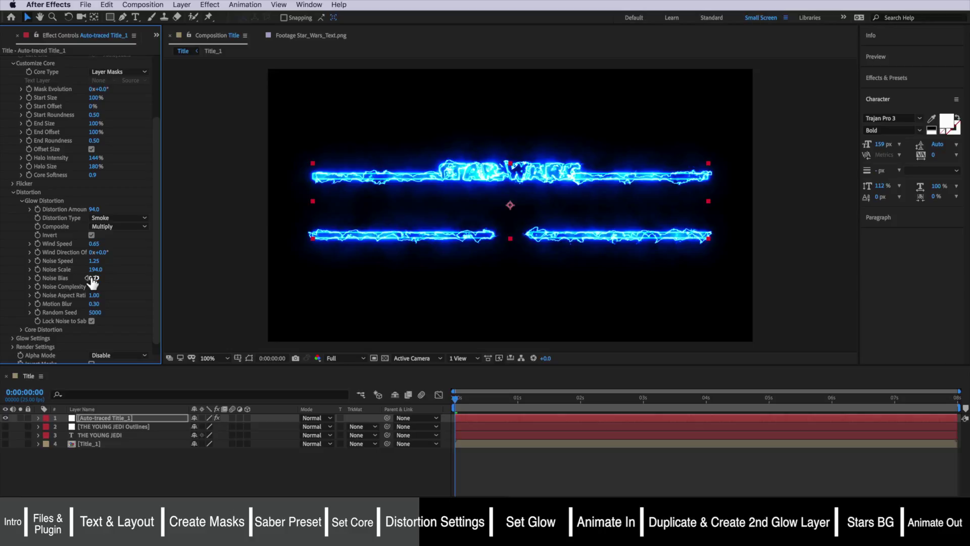
left_click(95, 278)
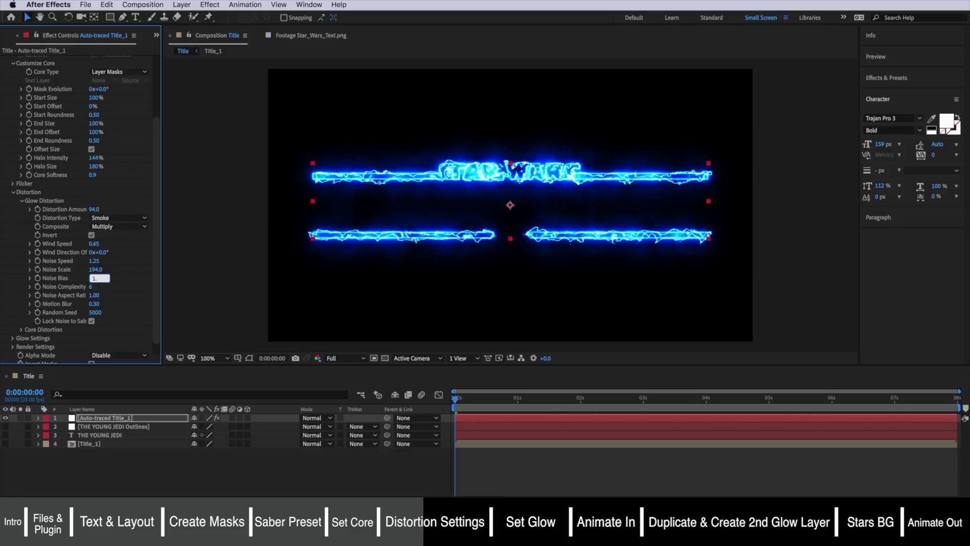
key("Return")
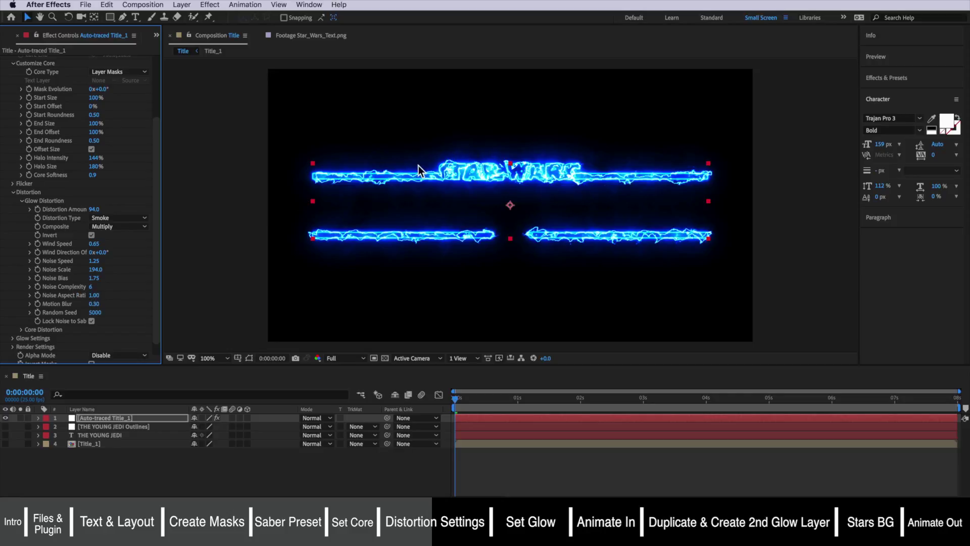
Expand Saber's Core Distortion settings and play back the title animation
left_click(21, 200)
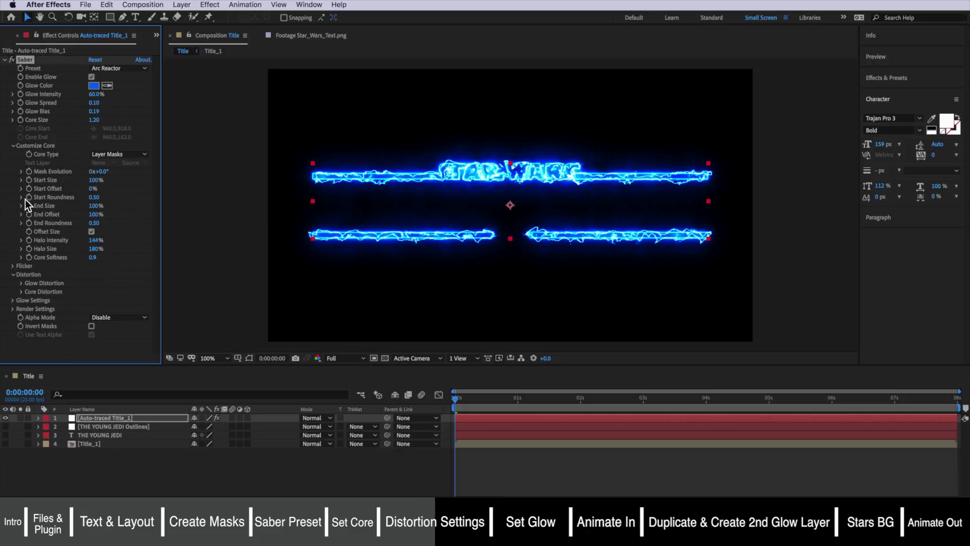
left_click(22, 292)
scroll(51, 256, "down", 3)
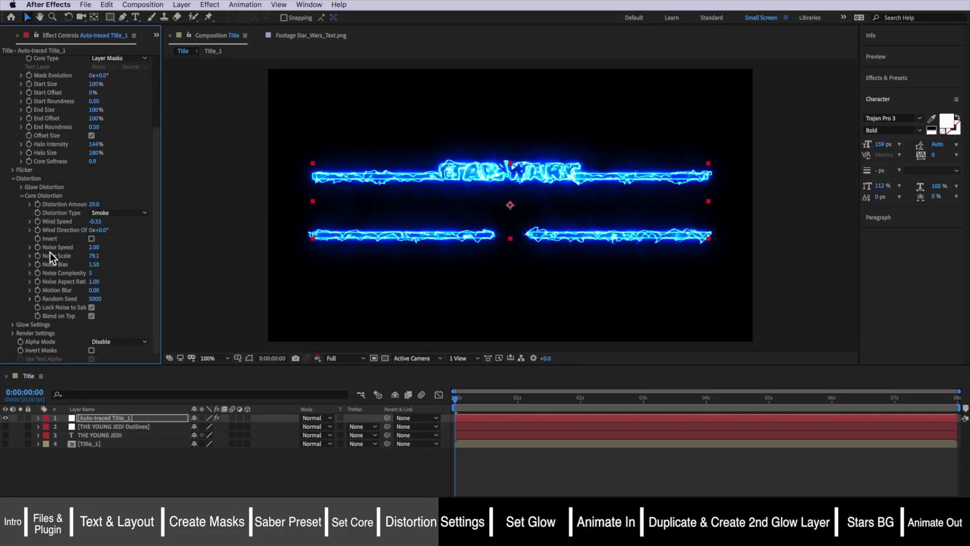
key("space")
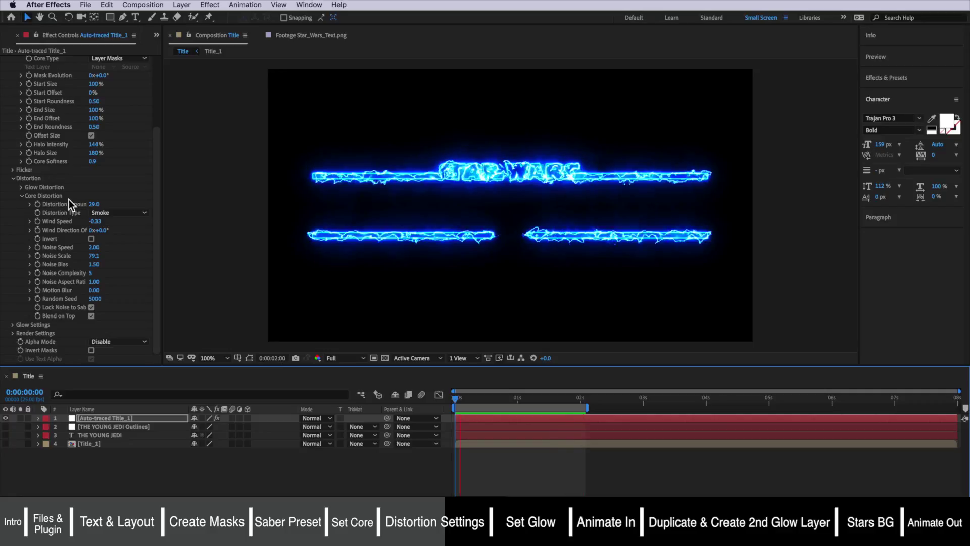
Try core distortion amounts of 10 and 69 and extend the work area to just past 4 seconds
left_click_drag(92, 204, 91, 208)
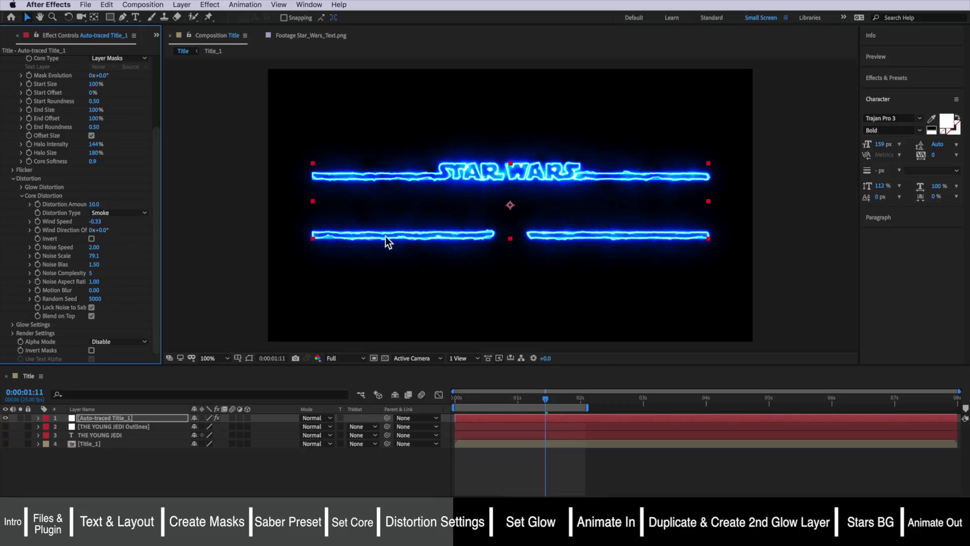
left_click_drag(94, 204, 122, 204)
left_click_drag(587, 408, 720, 407)
left_click_drag(588, 399, 642, 402)
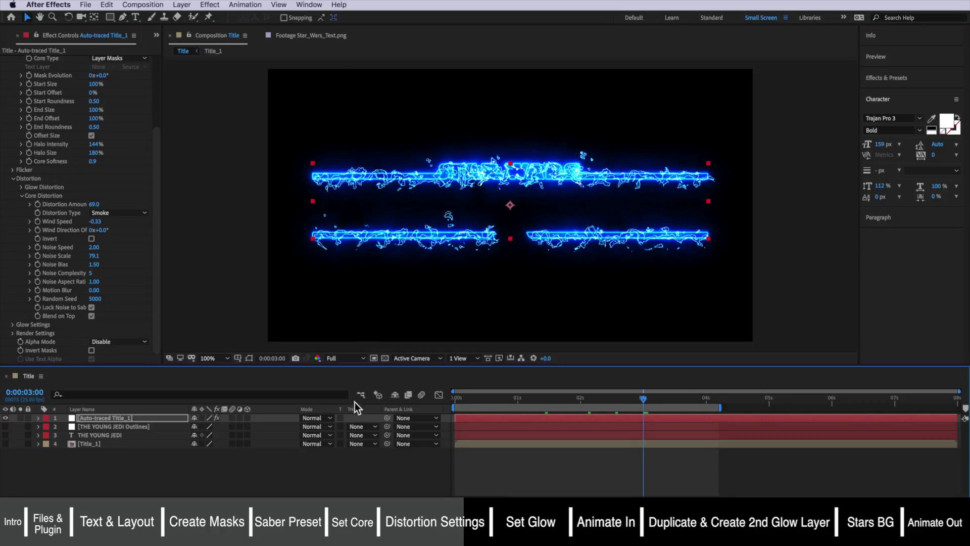
Keyframe Saber's core distortion amount at 25 on the first frame and 8 at 3 seconds
left_click_drag(474, 399, 432, 404)
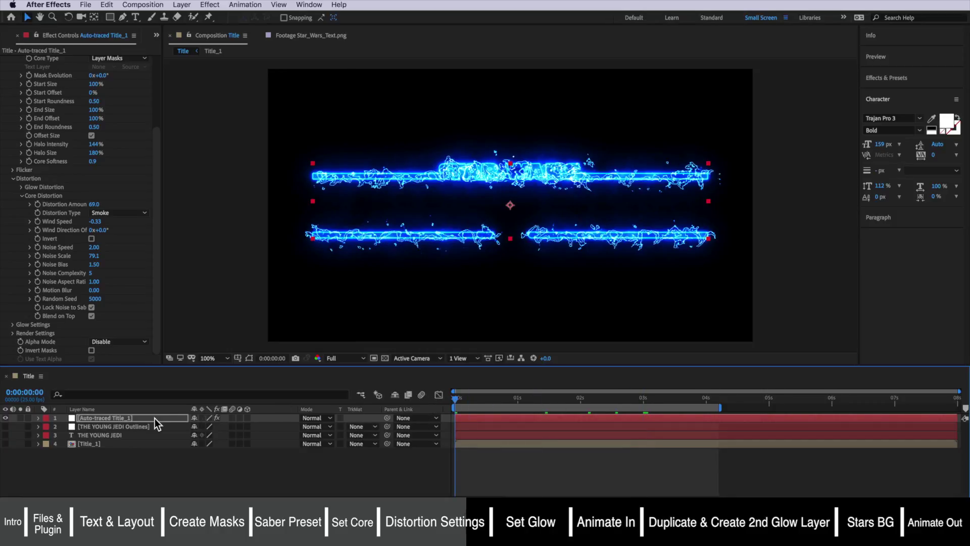
left_click(43, 204)
left_click_drag(96, 207, 76, 208)
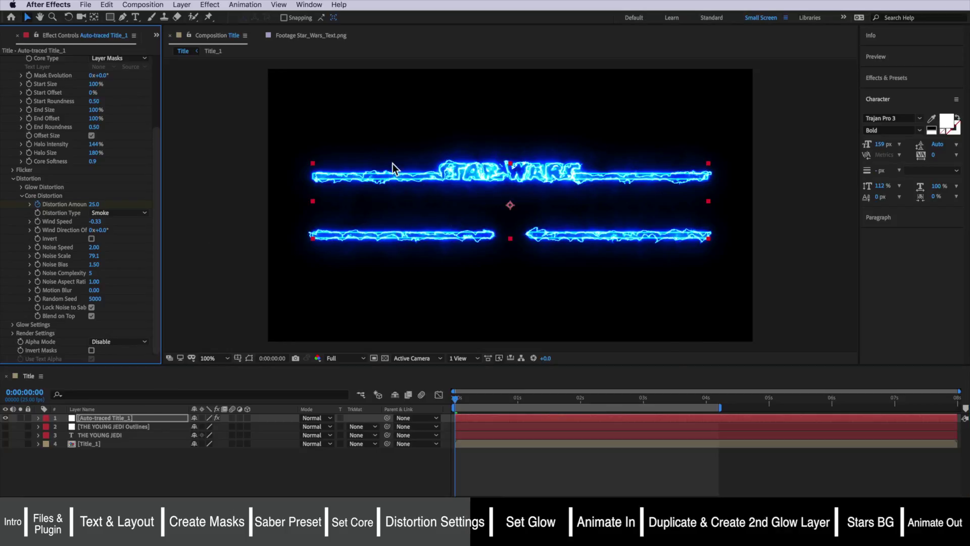
left_click(462, 404)
left_click_drag(461, 403, 644, 407)
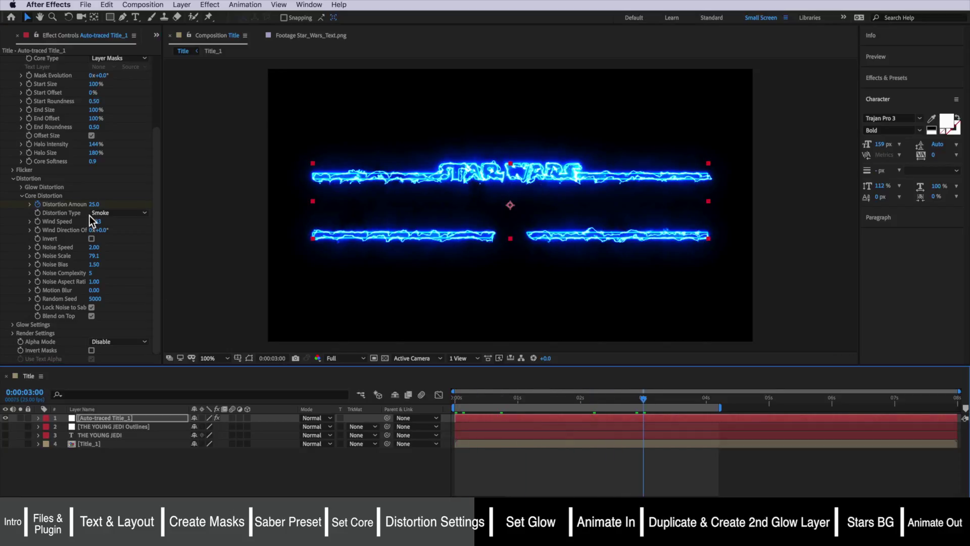
left_click_drag(93, 204, 152, 223)
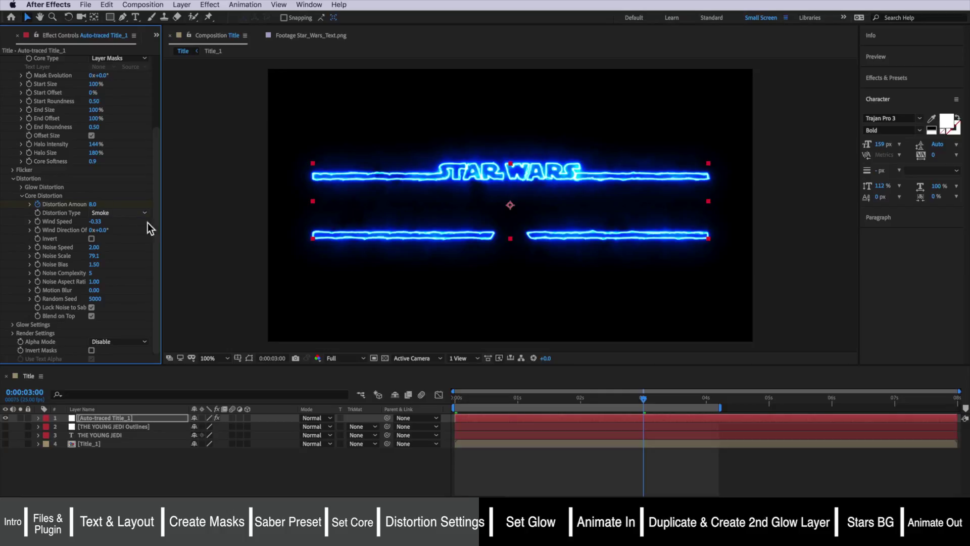
Set the first core distortion amount keyframe, at 0 seconds, to 15
left_click(457, 399)
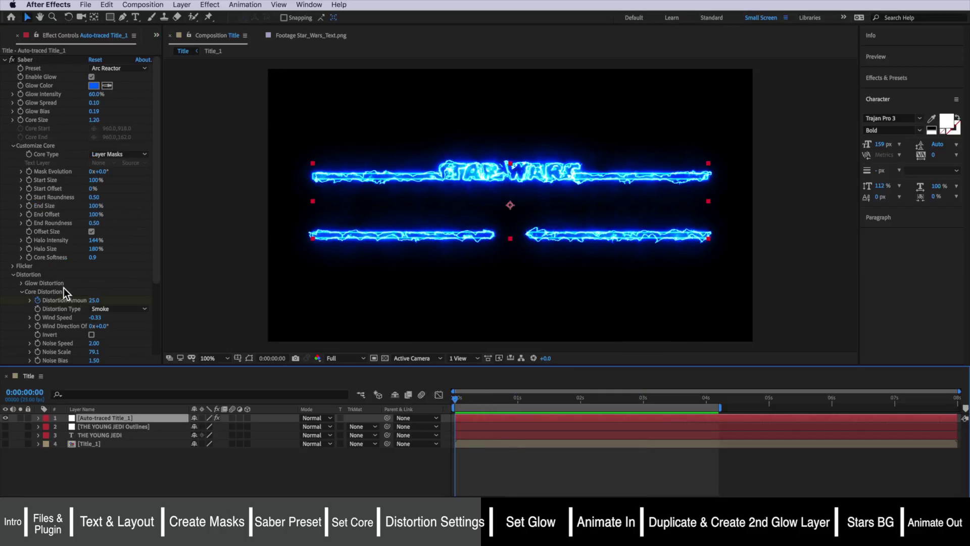
left_click(94, 300)
type("25")
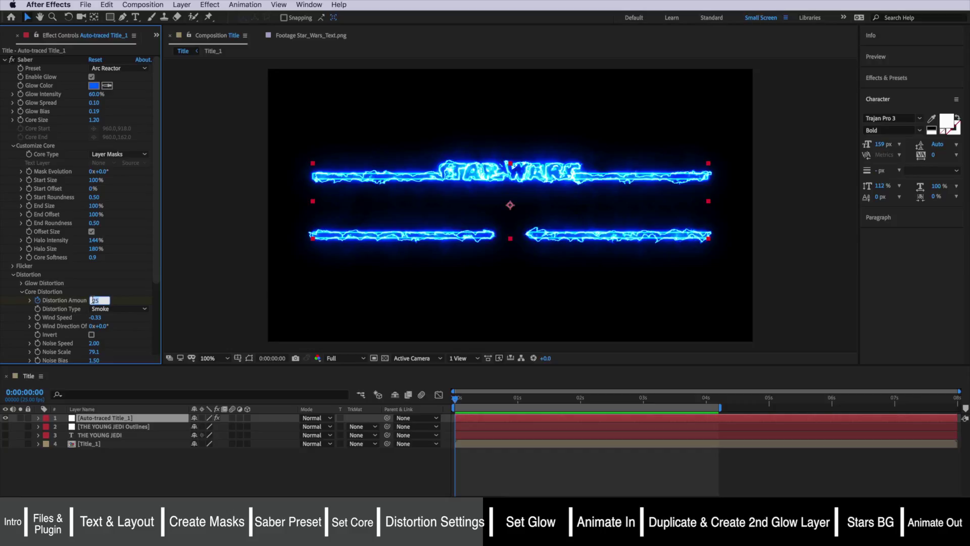
type("5")
key("Return")
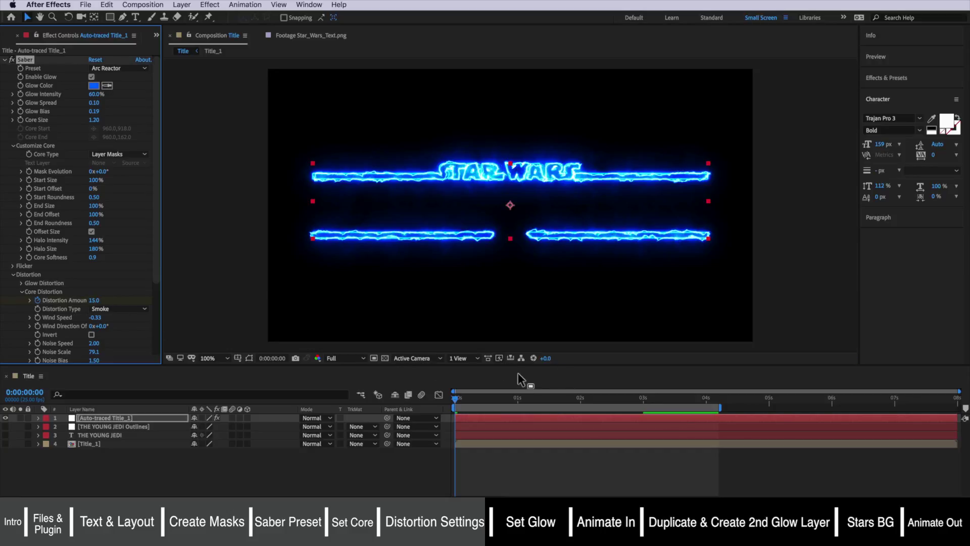
Set the core distortion amount keyframe at 3 seconds to 5
left_click_drag(468, 397, 643, 397)
left_click(95, 301)
type("8")
key("BackSpace")
type("5")
key("Return")
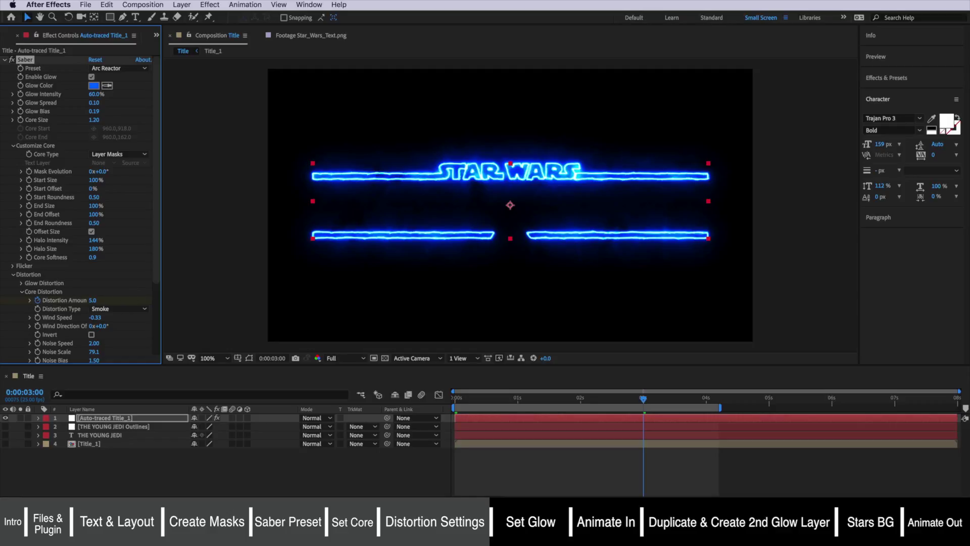
Play back the animated core distortion from the start of the composition
key("Home")
key("space")
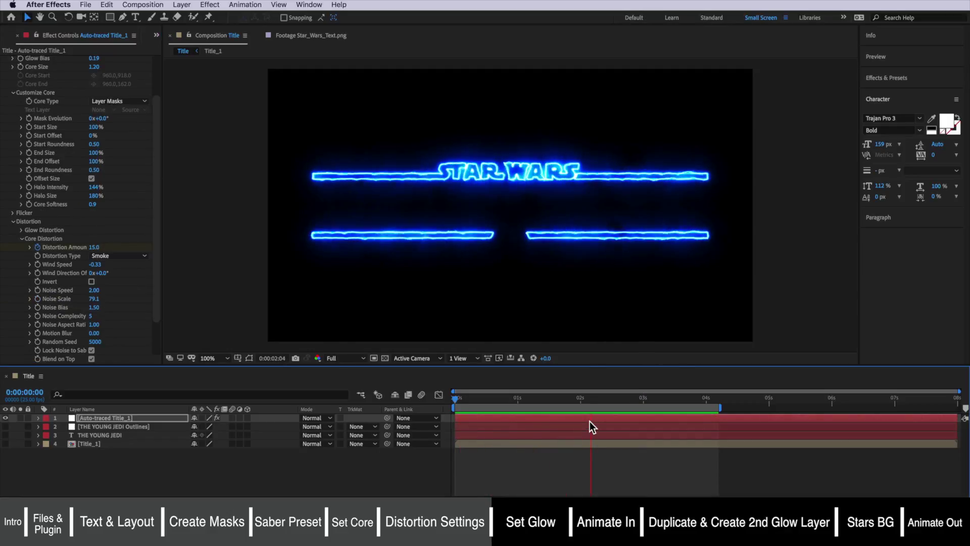
key("space")
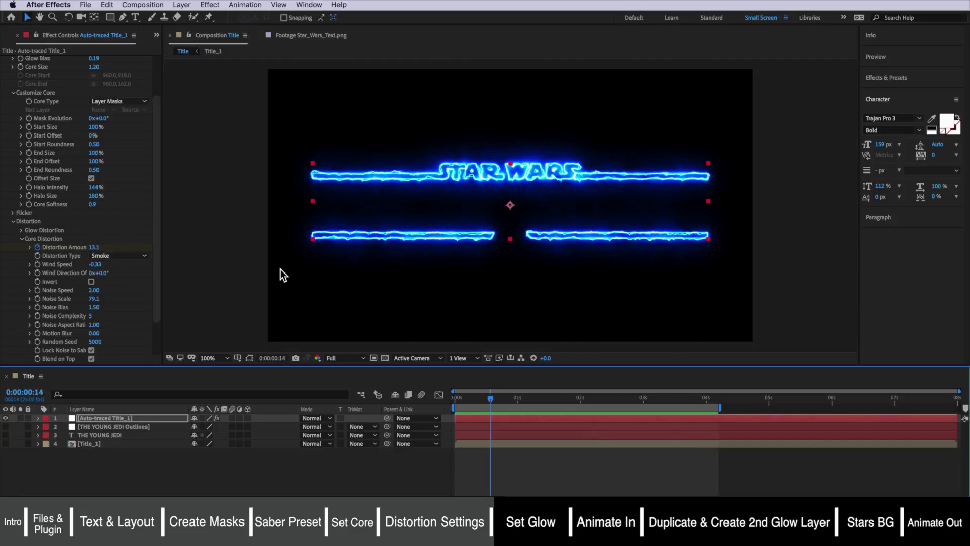
Expand Saber's Glow Settings and reveal the traced layer's keyframes with the current time at 3 seconds
left_click(22, 239)
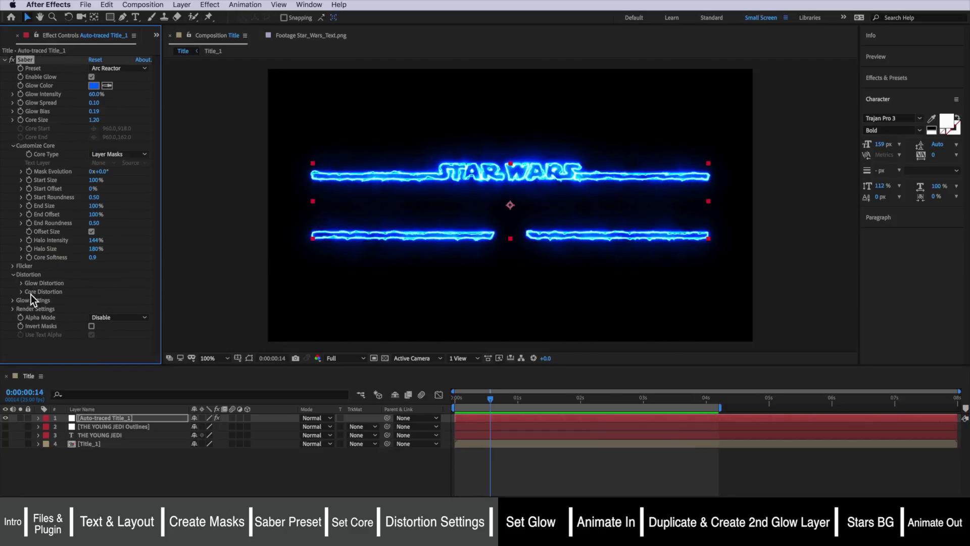
left_click(13, 300)
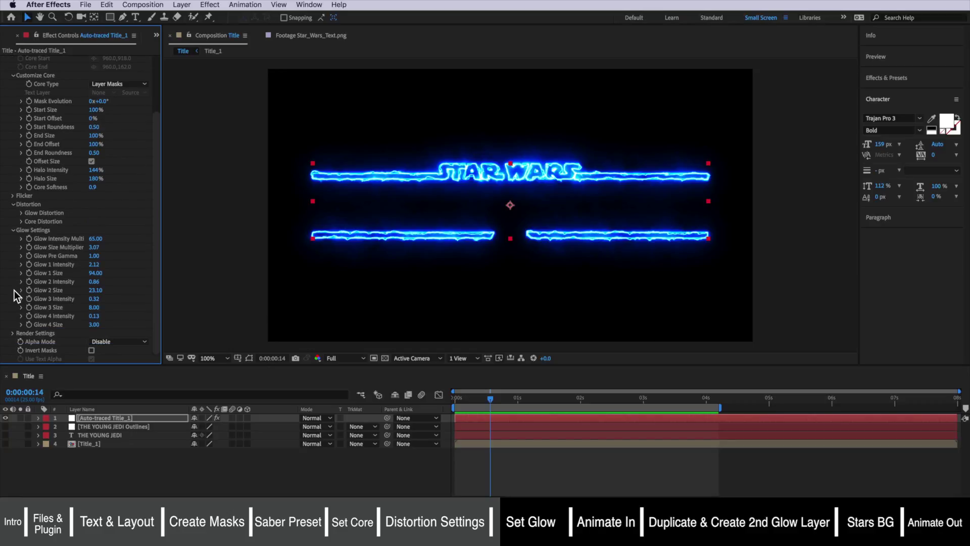
left_click(500, 399)
left_click_drag(502, 401, 644, 411)
key("u")
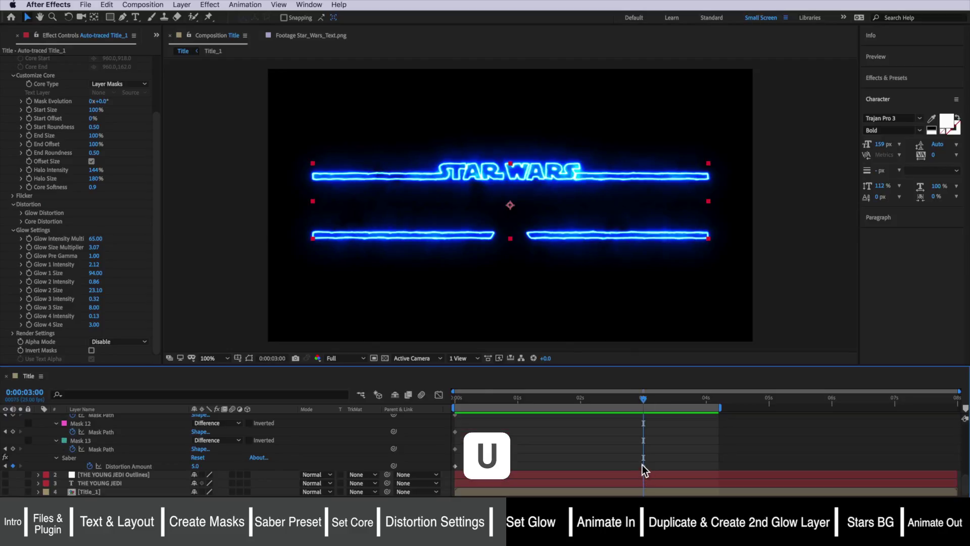
left_click(656, 480)
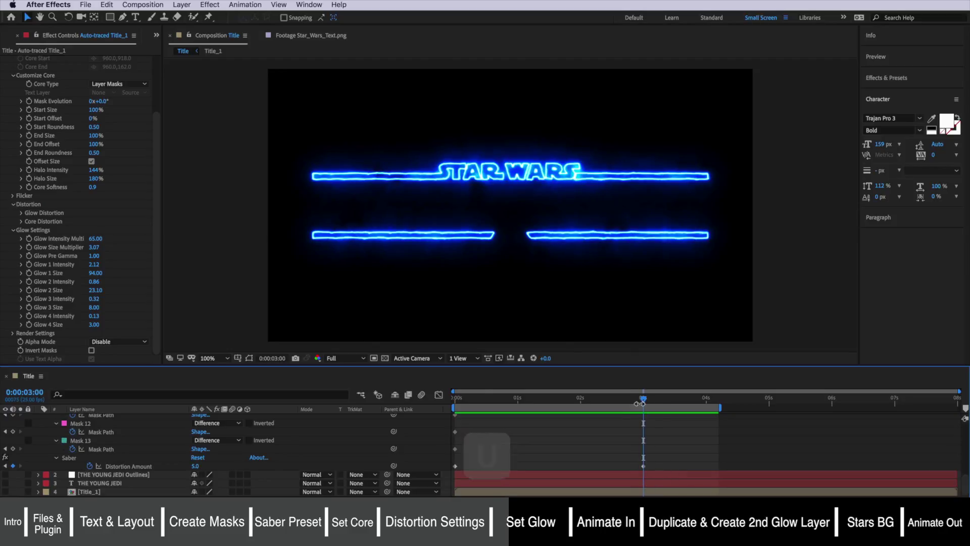
Keyframe Saber's glow intensity multiplier at 45 at 3 seconds
left_click(30, 240)
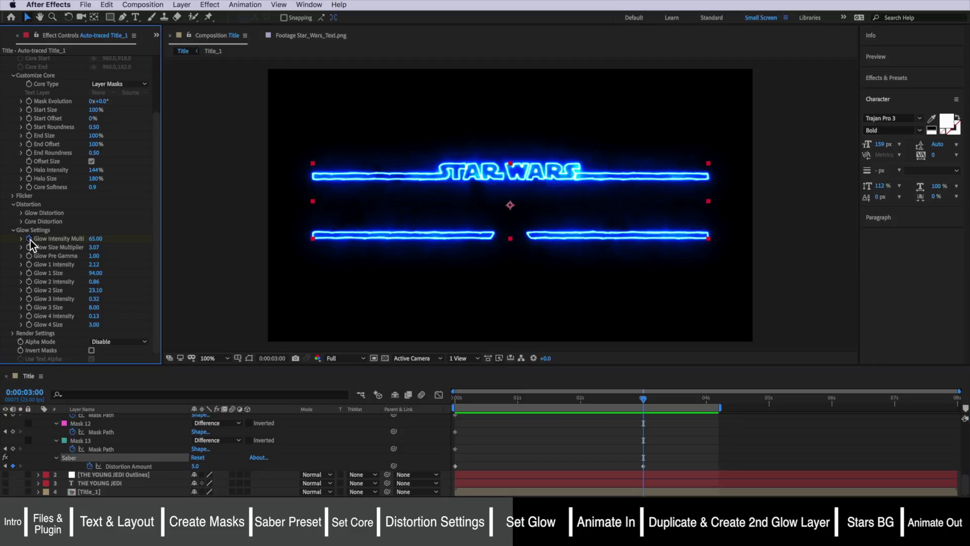
left_click_drag(91, 244, 30, 241)
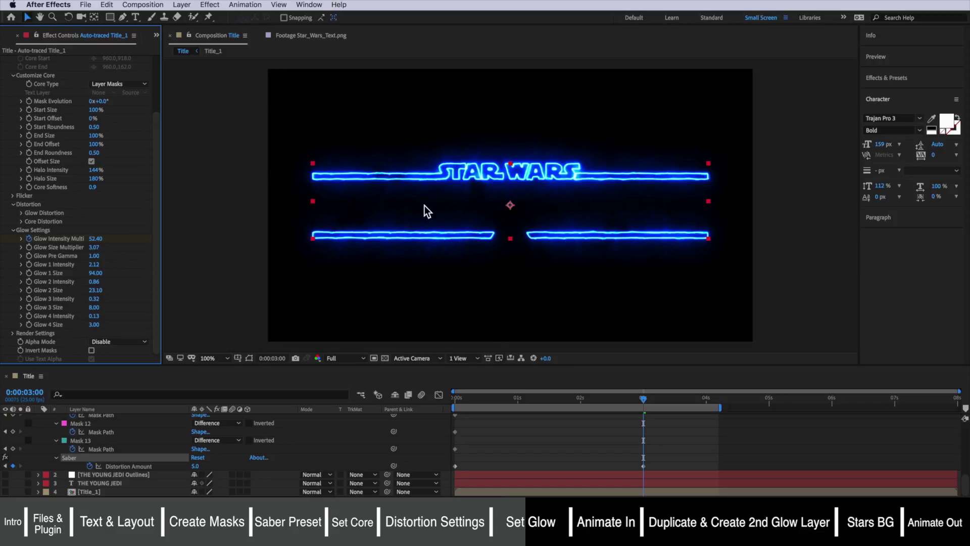
left_click_drag(94, 239, 56, 239)
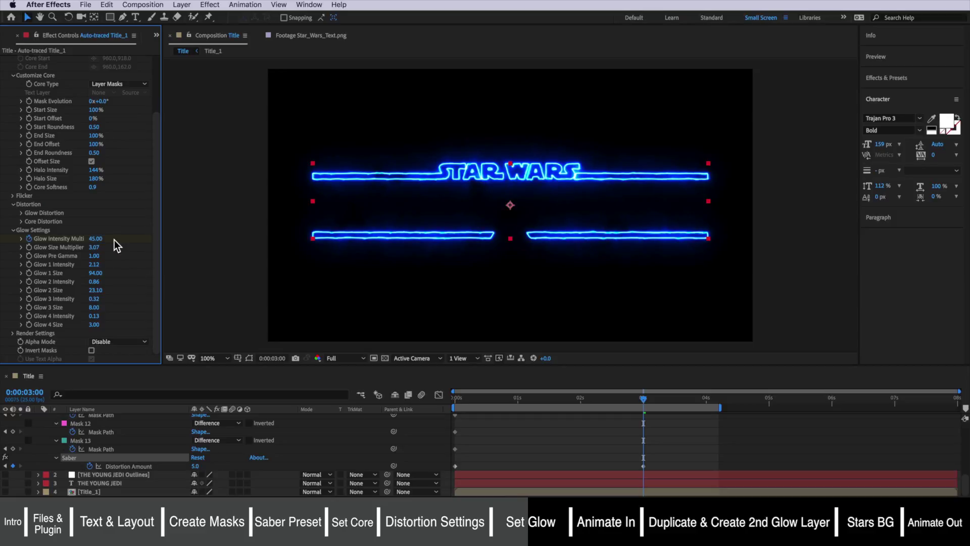
Keyframe the glow intensity multiplier at 55 at 0:00:01:14 and scrub through the change in glow
left_click_drag(640, 396, 548, 401)
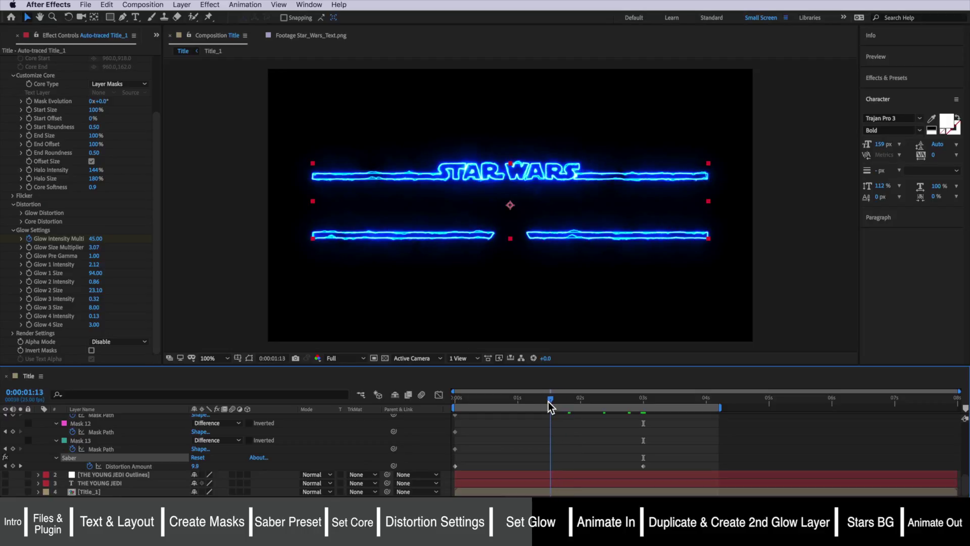
left_click(95, 239)
type("55")
key("Return")
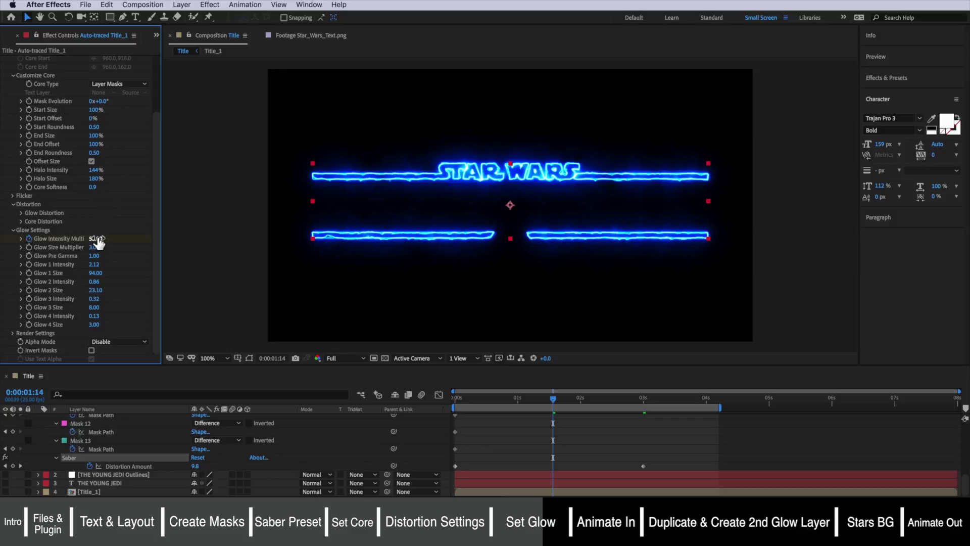
left_click_drag(554, 403, 628, 405)
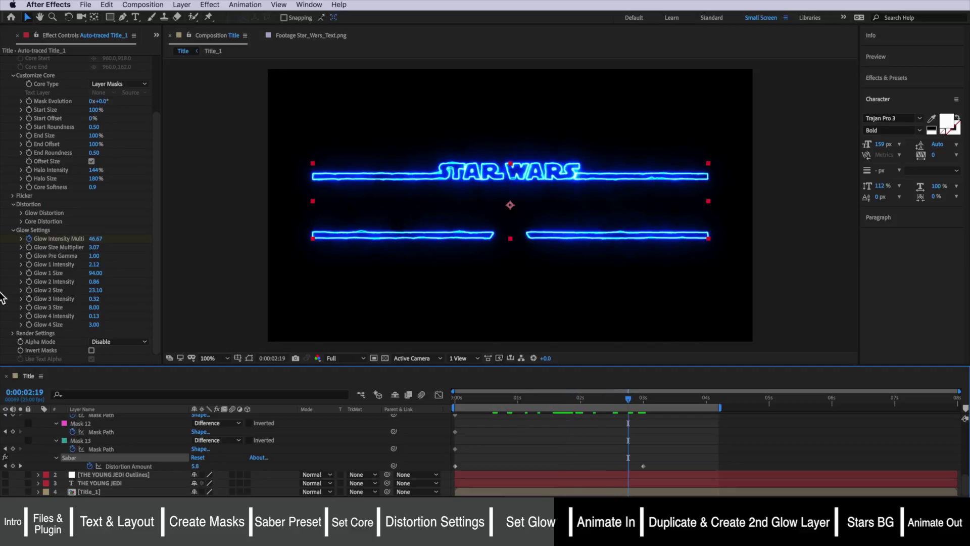
Set Saber's composite setting to Transparent in the Render Settings and preview the title
left_click(13, 229)
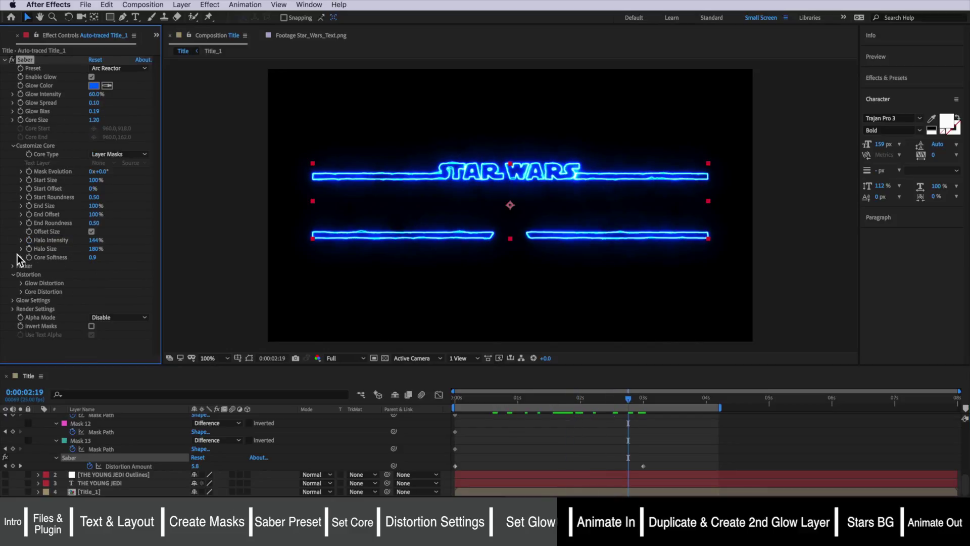
left_click(13, 309)
scroll(12, 306, "down", 3)
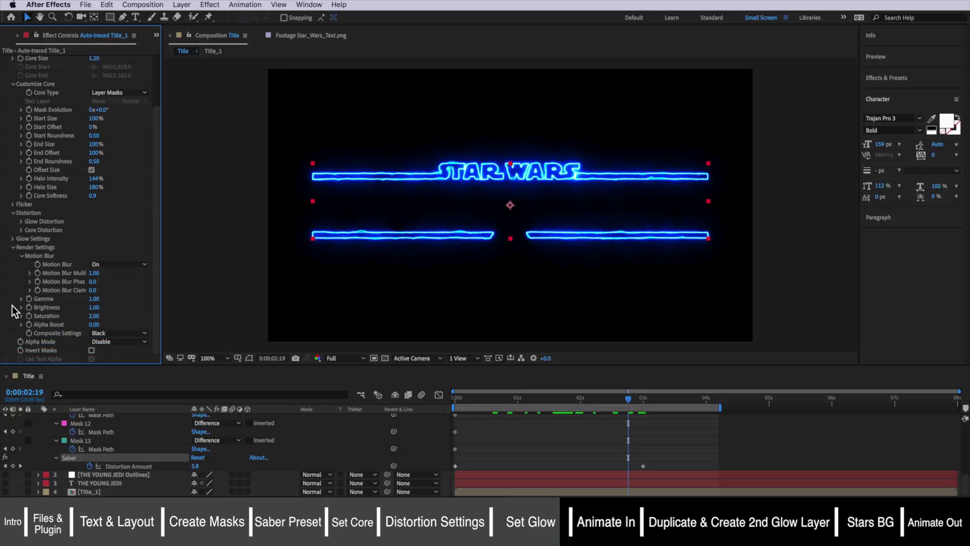
left_click(130, 332)
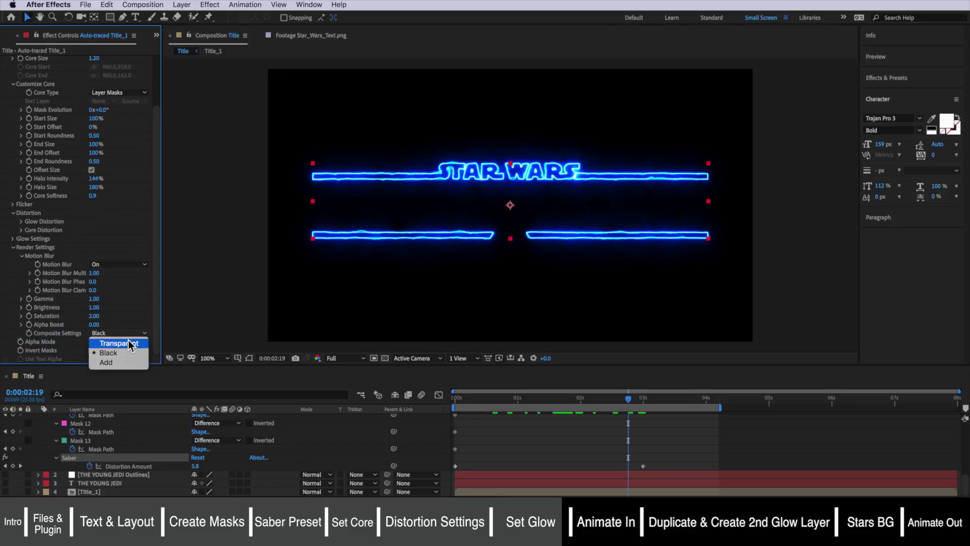
left_click(123, 341)
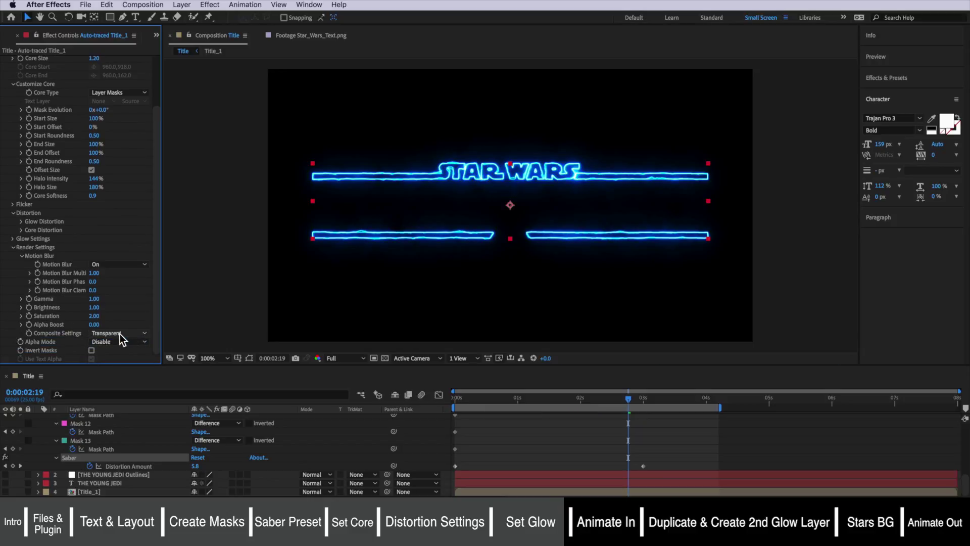
left_click(466, 245)
key("space")
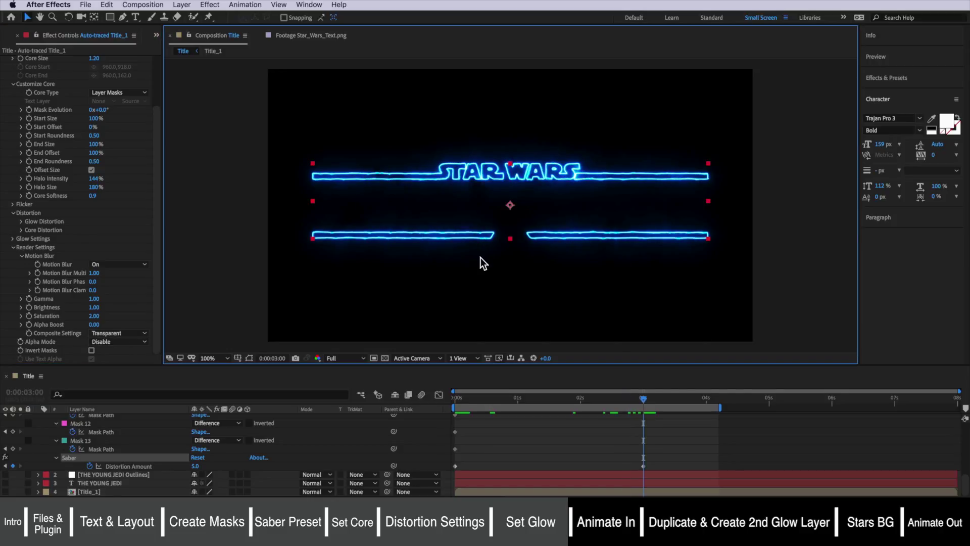
Collapse Saber's Render Settings and start keyframing End Offset at 100% at 3 seconds
left_click(13, 248)
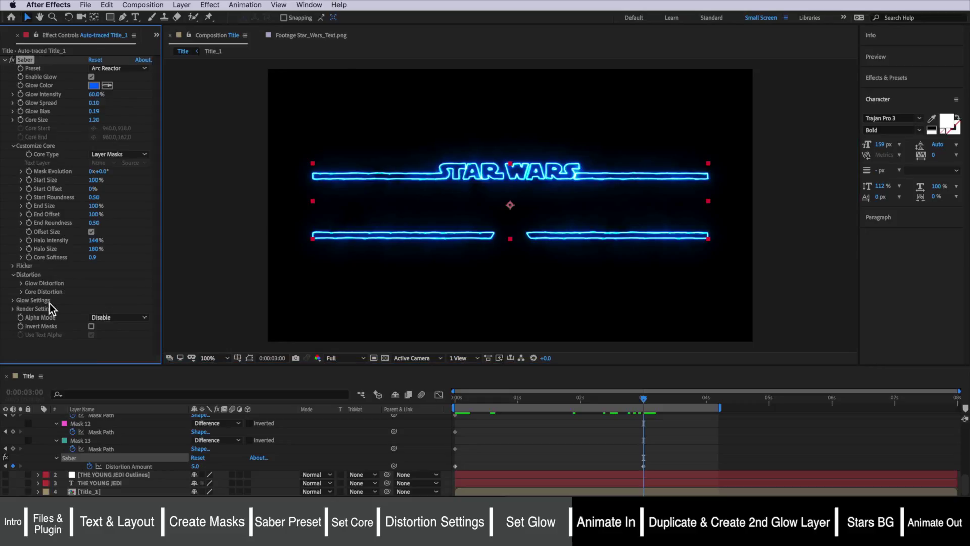
left_click(607, 400)
key("Home")
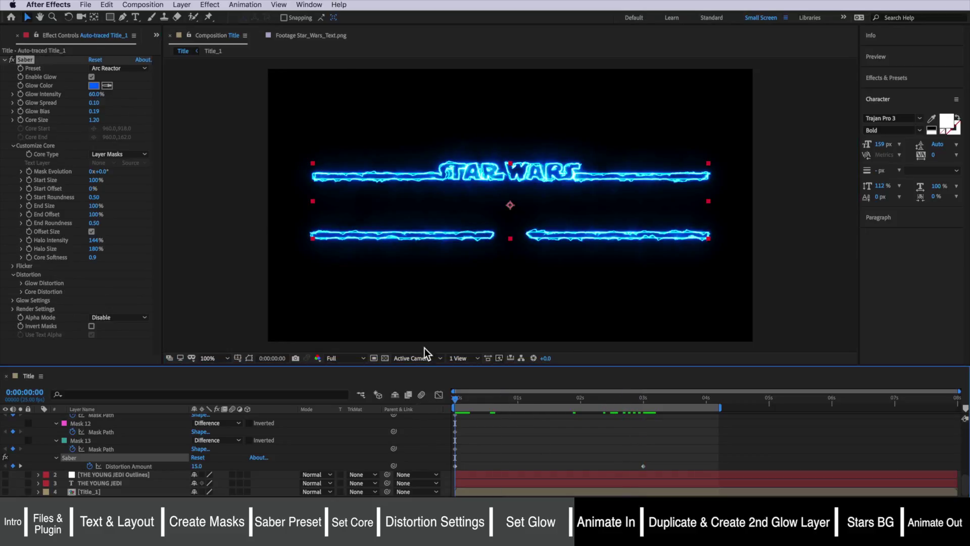
left_click(32, 148)
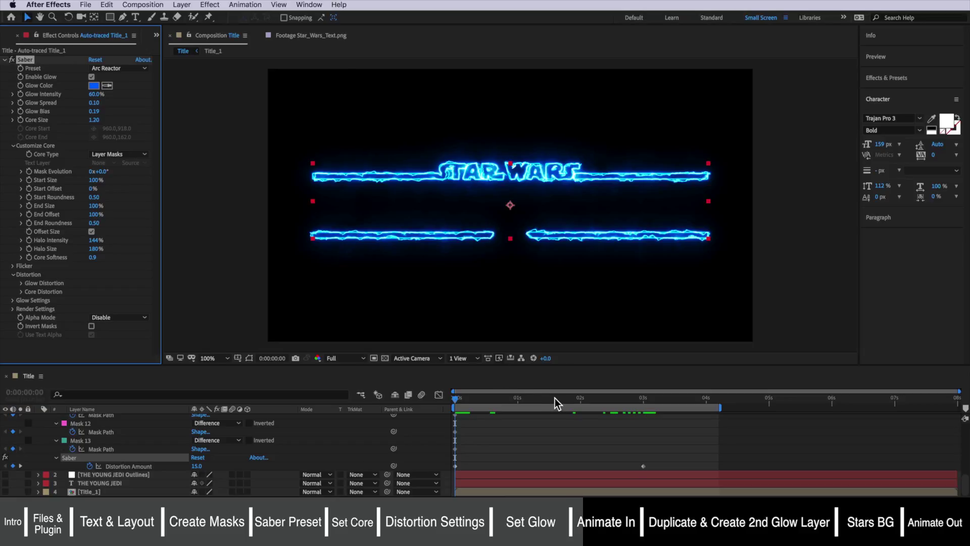
left_click_drag(545, 400, 638, 401)
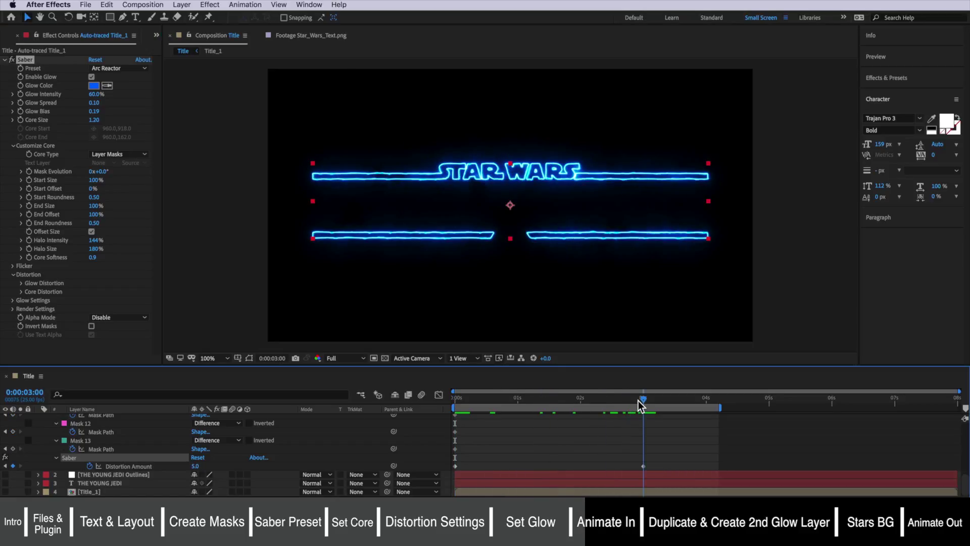
left_click(47, 215)
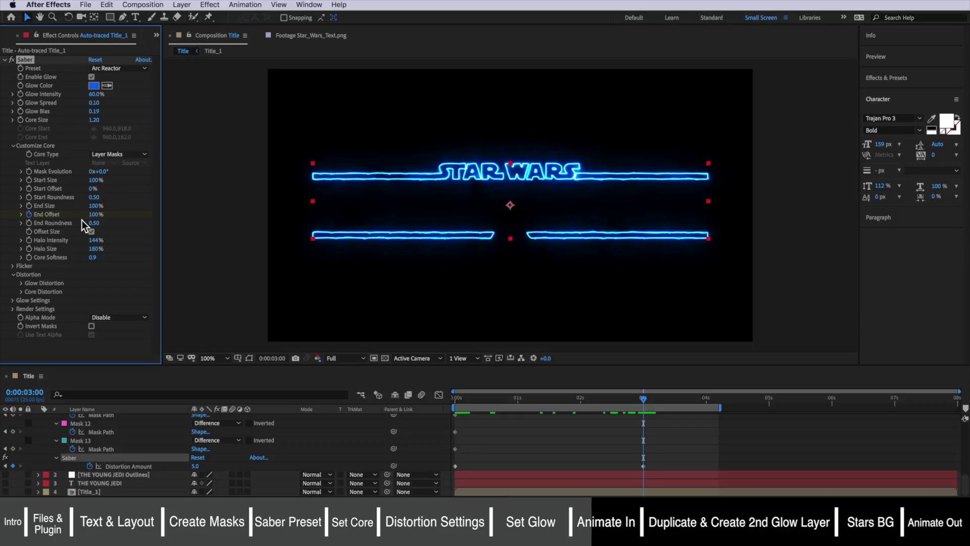
Keyframe Saber's End Offset at 0% at the start of the composition and preview the outlines drawing on
left_click_drag(641, 399, 445, 407)
left_click_drag(95, 214, 5, 216)
key("space")
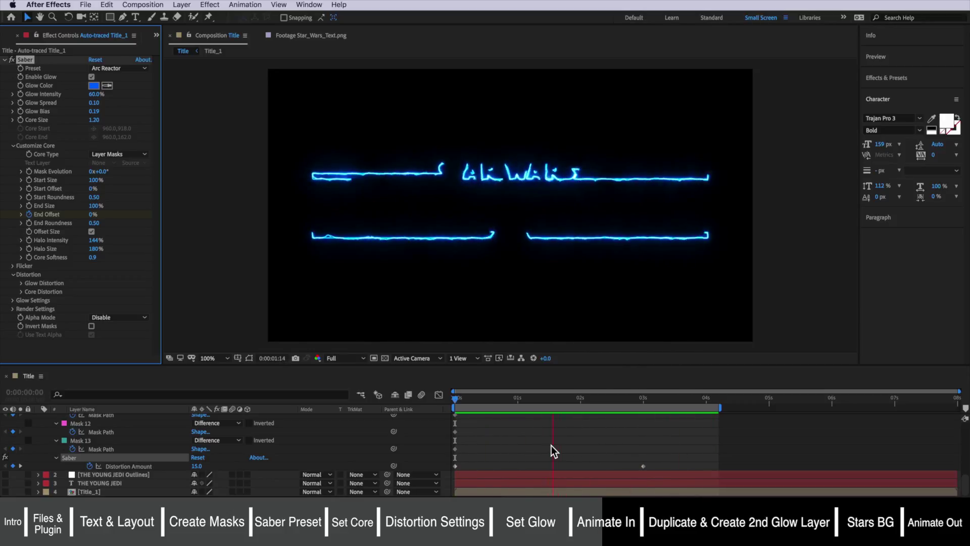
key("space")
Set Saber's flicker intensity to 50% and flicker speed to 5, and preview the animation from the start
left_click(12, 266)
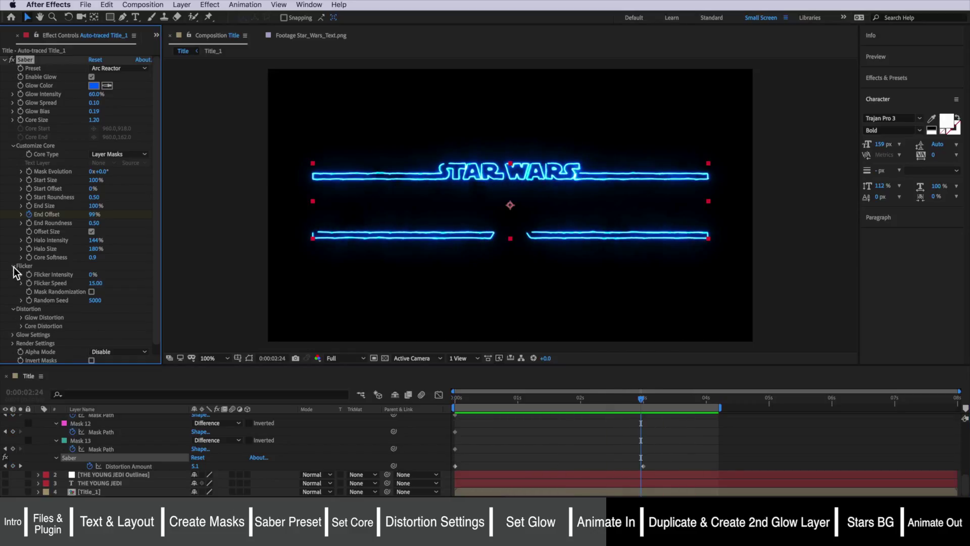
left_click(93, 274)
type("50")
key("Return")
key("Page_Down")
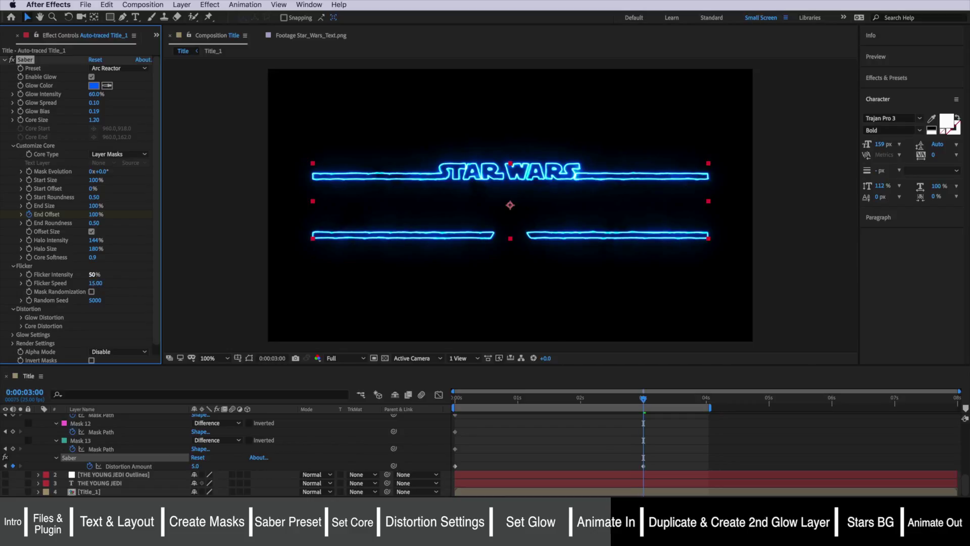
left_click(102, 283)
type("5")
key("Return")
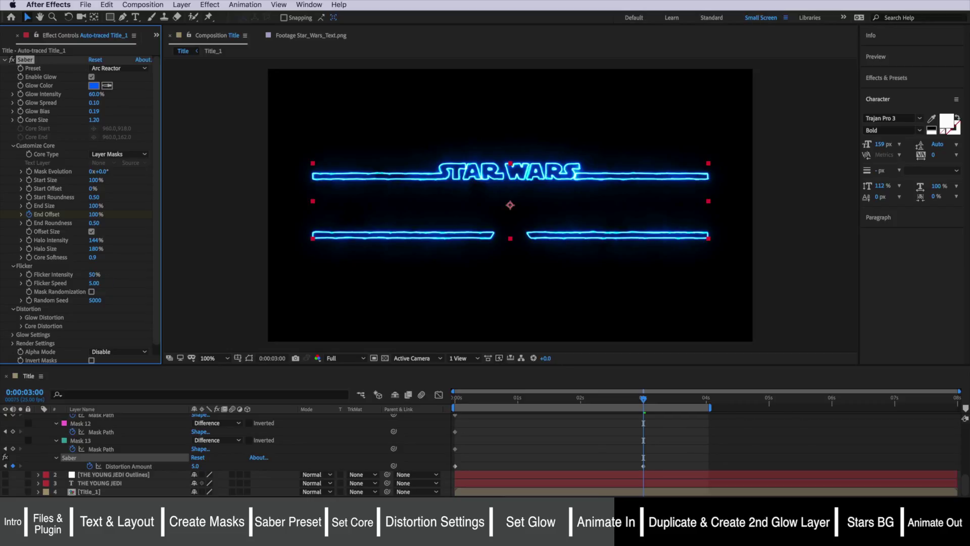
key("Home")
key("space")
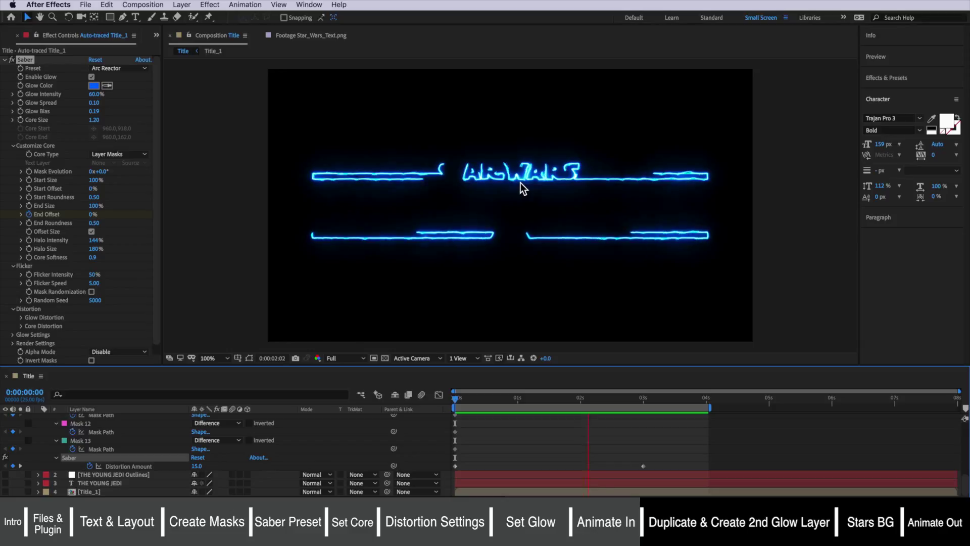
key("space")
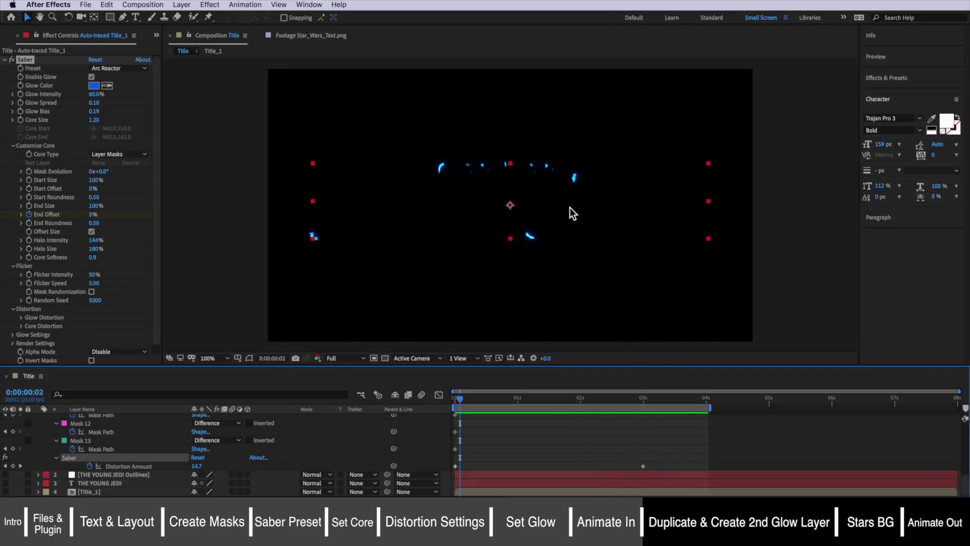
Collapse the traced layer's properties and show the THE YOUNG JEDI Outlines layer with the current time at 3 seconds
left_click_drag(559, 407, 644, 406)
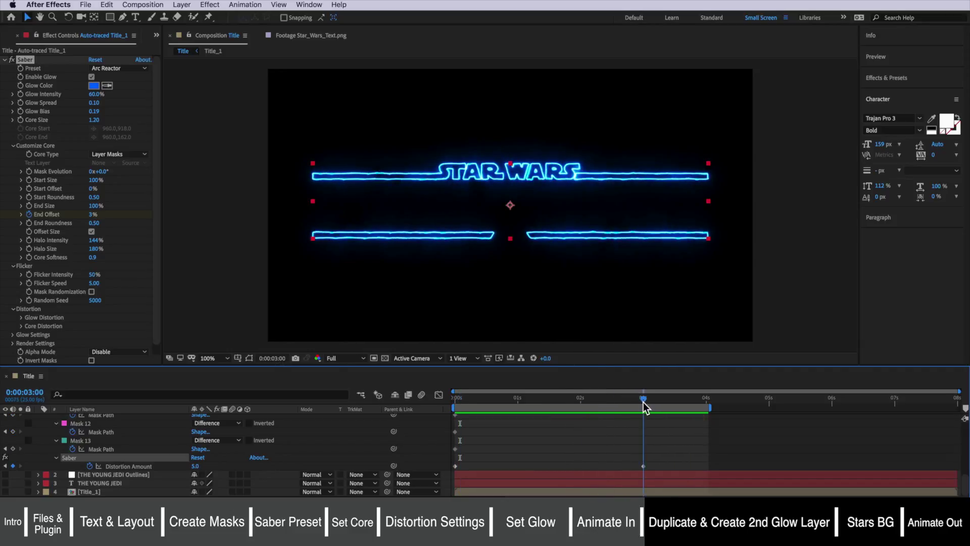
key("ctrl+grave")
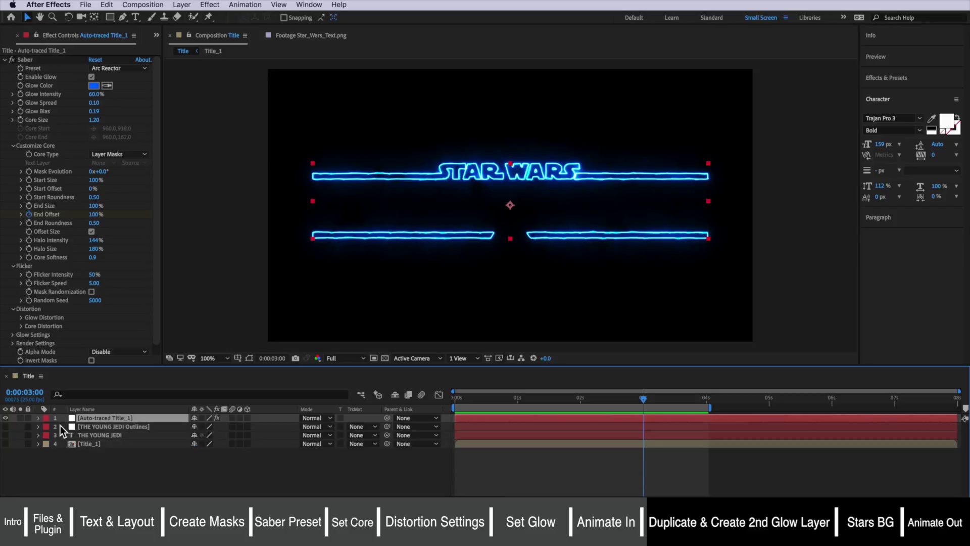
left_click(6, 426)
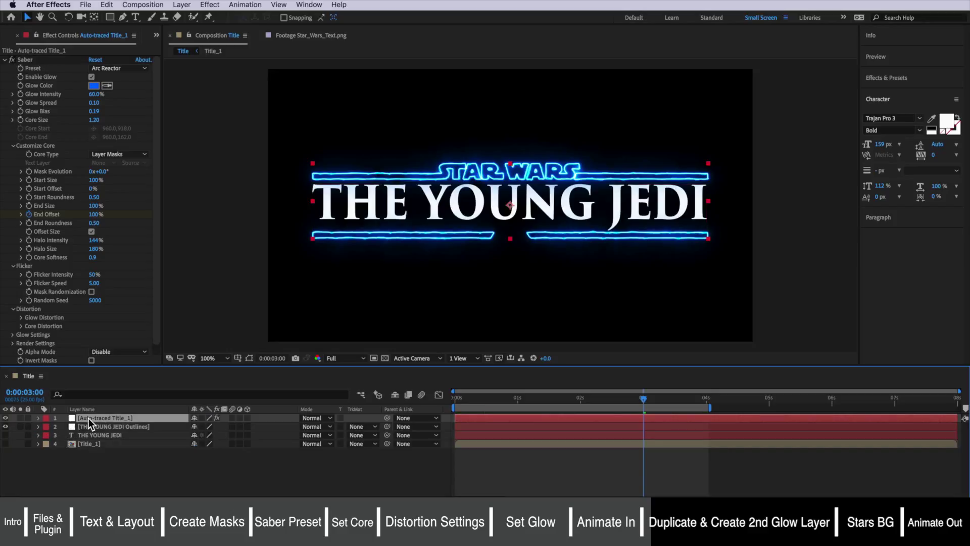
Copy the Saber effect from the Auto-traced Title_1 layer to THE YOUNG JEDI Outlines at time zero and preview the result
key("Home")
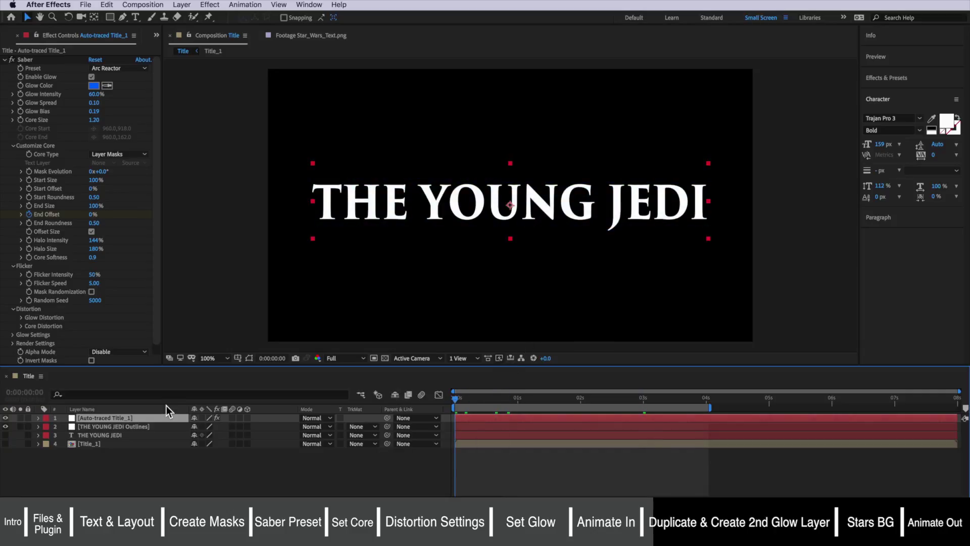
left_click(23, 63)
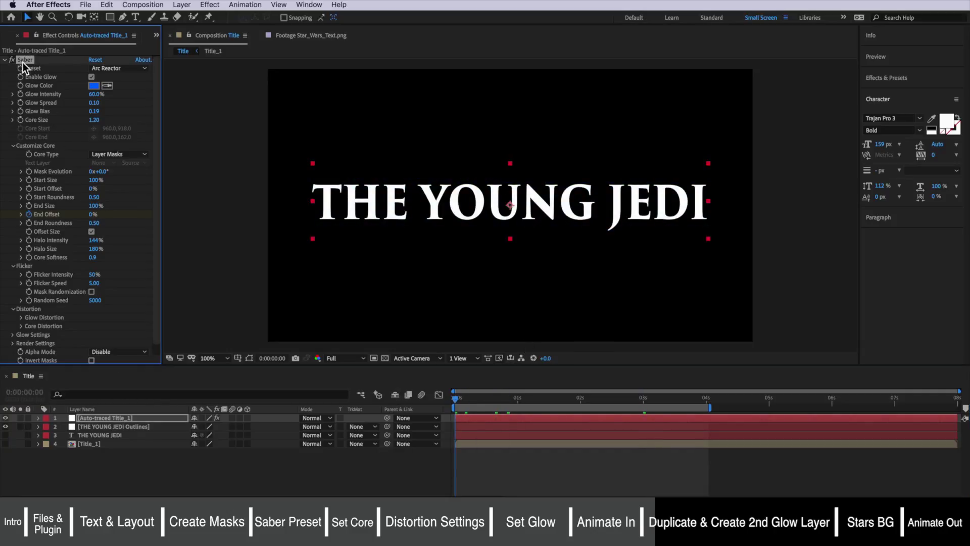
key("ctrl+c")
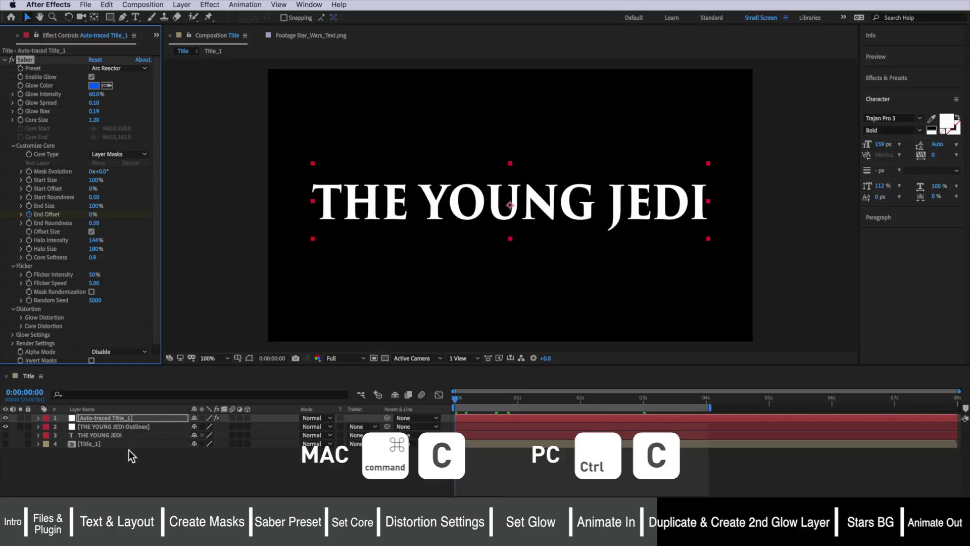
left_click(120, 426)
key("ctrl+v")
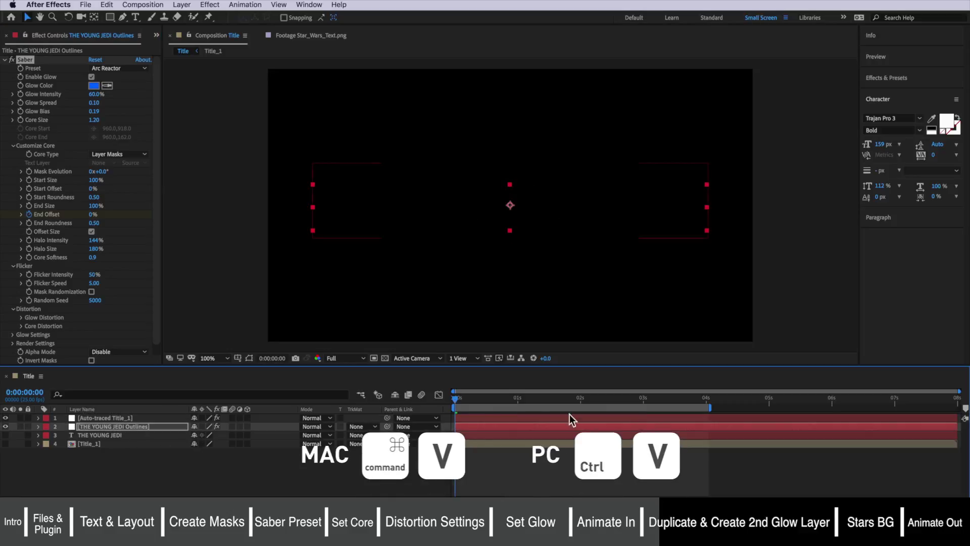
key("space")
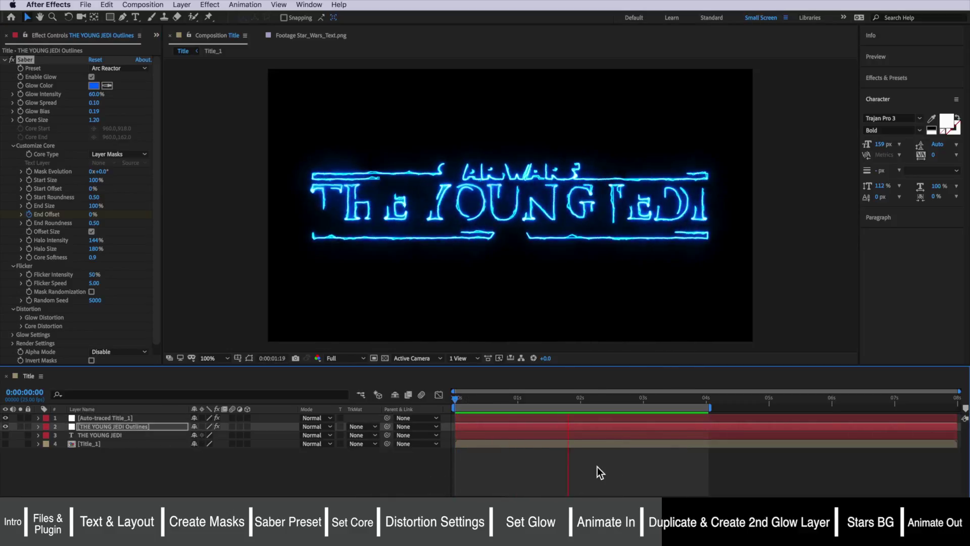
key("space")
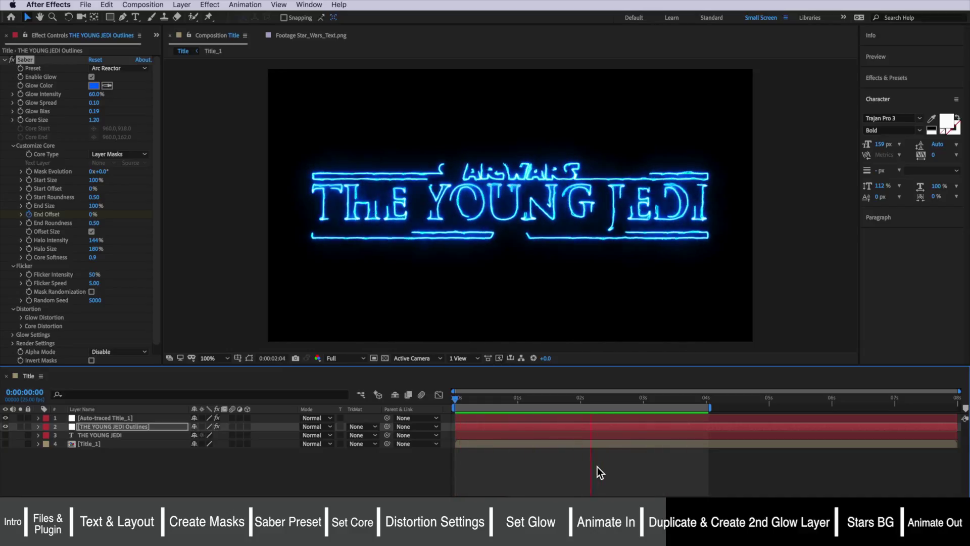
Hide the Auto-traced Title_1 layer so that only the THE YOUNG JEDI outlines are displayed
left_click(105, 413)
left_click(5, 413)
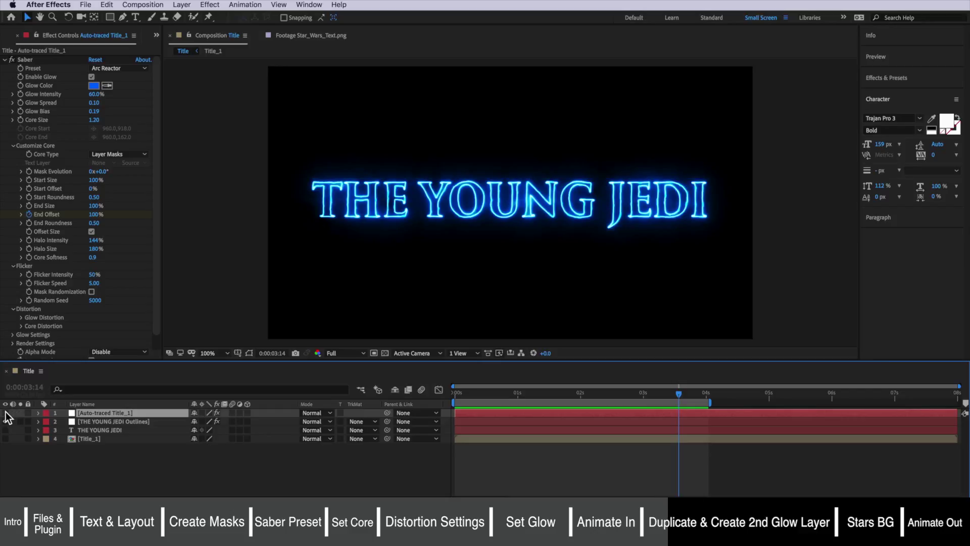
left_click(5, 412)
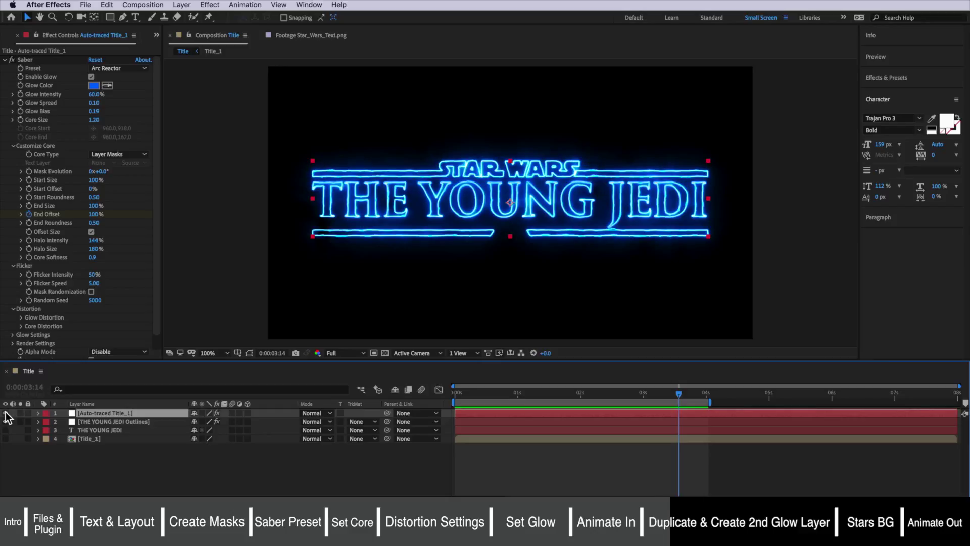
left_click(121, 458)
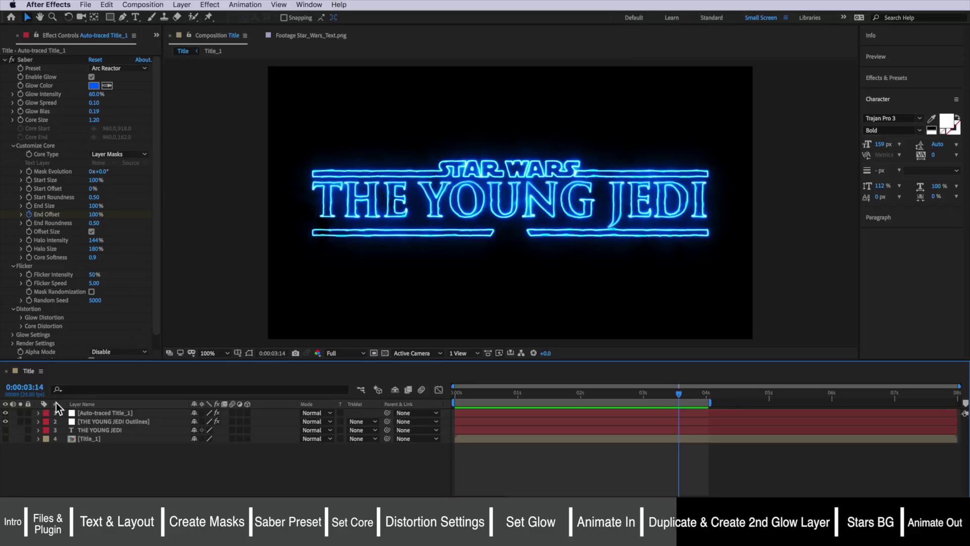
left_click(5, 412)
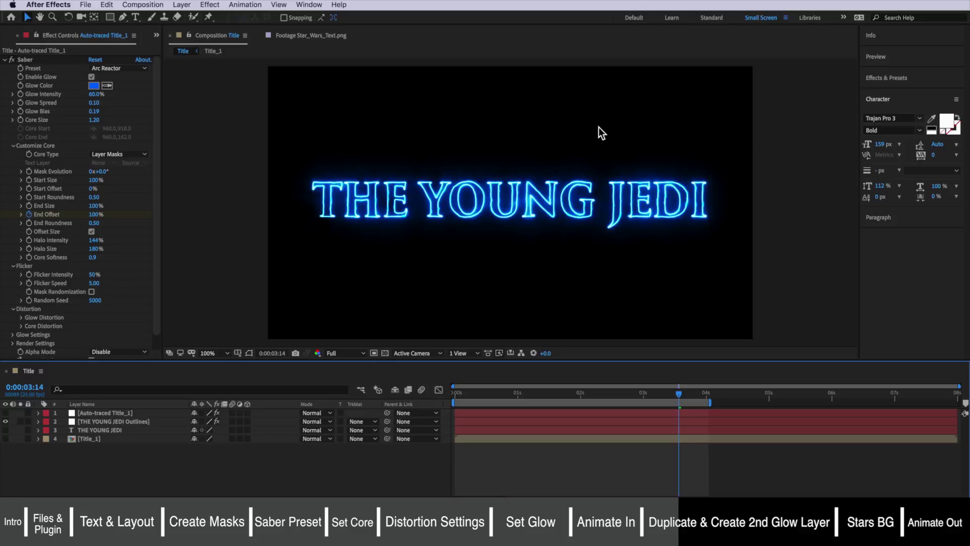
Duplicate the THE YOUNG JEDI Outlines layer
left_click(114, 423)
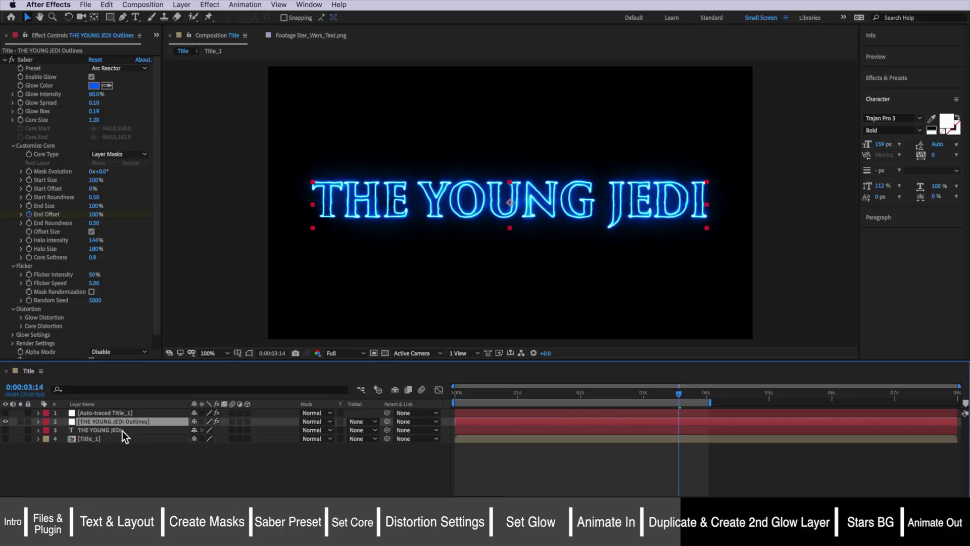
left_click(107, 5)
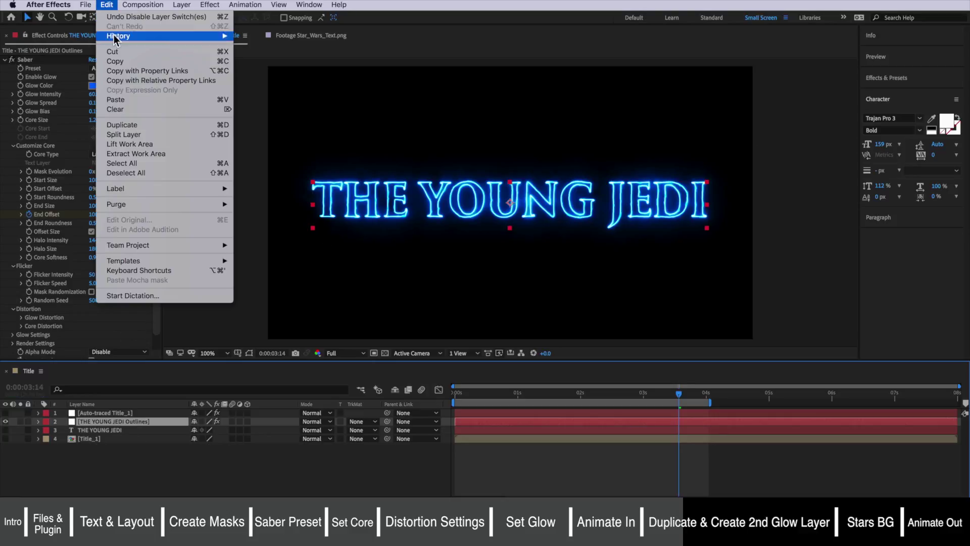
left_click(127, 124)
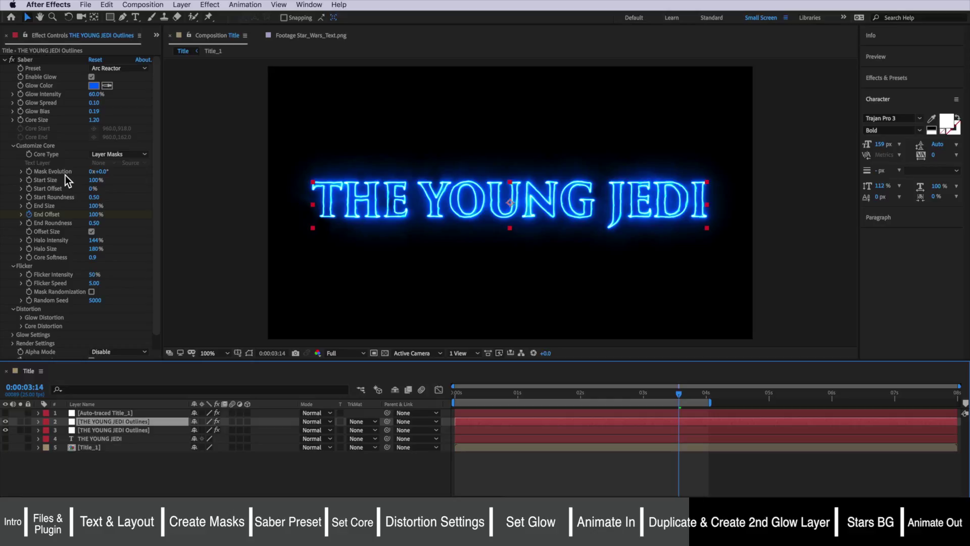
Set the duplicated outlines layer's Saber glow intensity to 75%, glow bias to 0 and core size to 1.50
left_click_drag(92, 95, 103, 96)
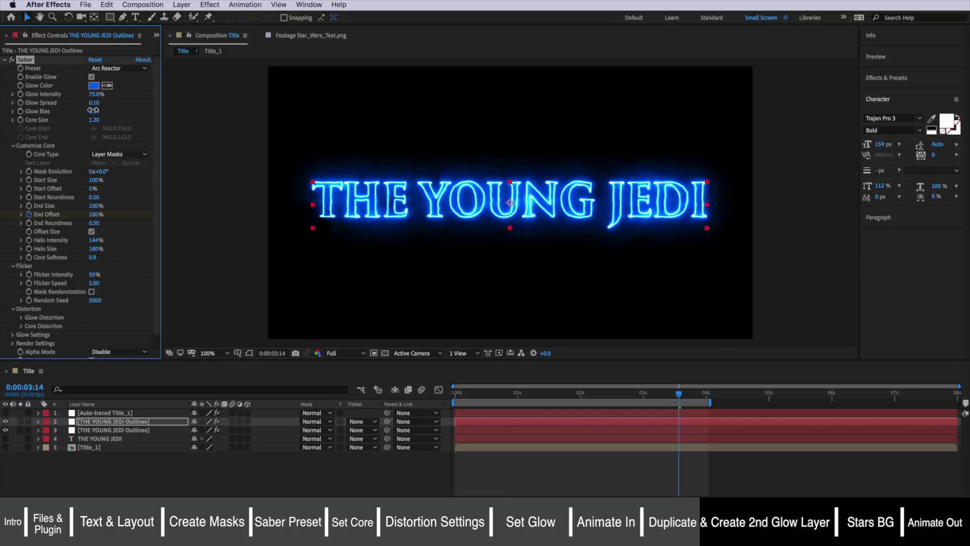
left_click_drag(93, 110, 61, 113)
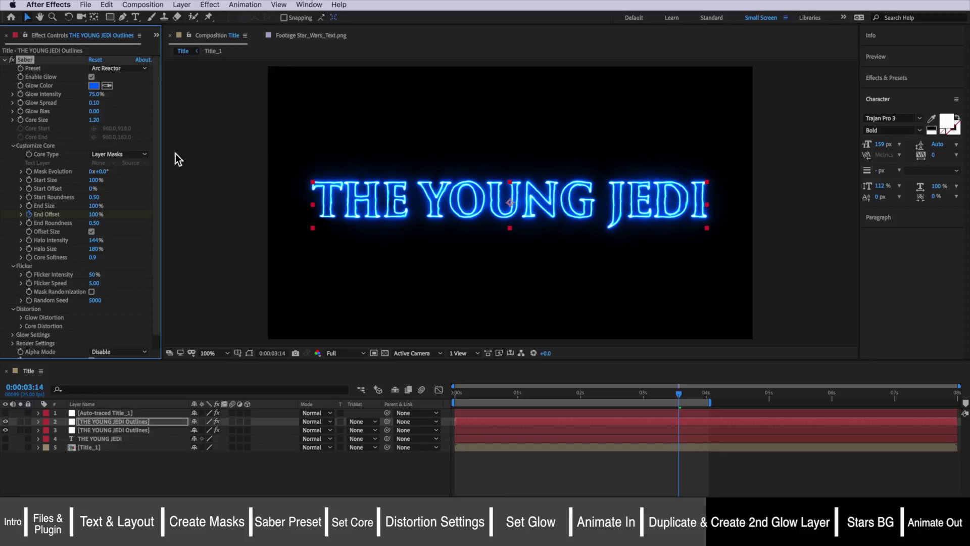
left_click_drag(100, 125, 100, 122)
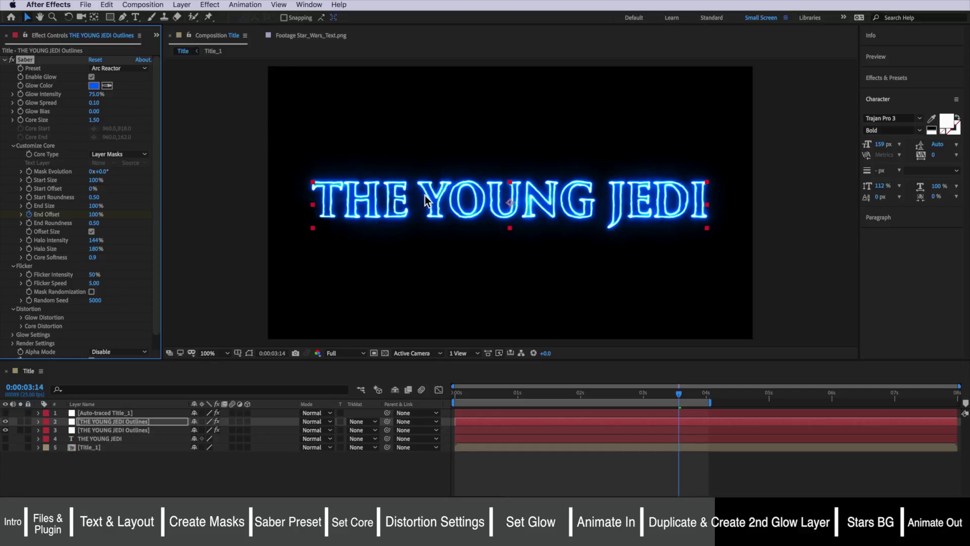
Move the duplicated outlines layer's two End Offset keyframes to 0:00:01:10 and about 4 seconds, and check the frame at 0:00:02:18
left_click_drag(583, 395, 544, 398)
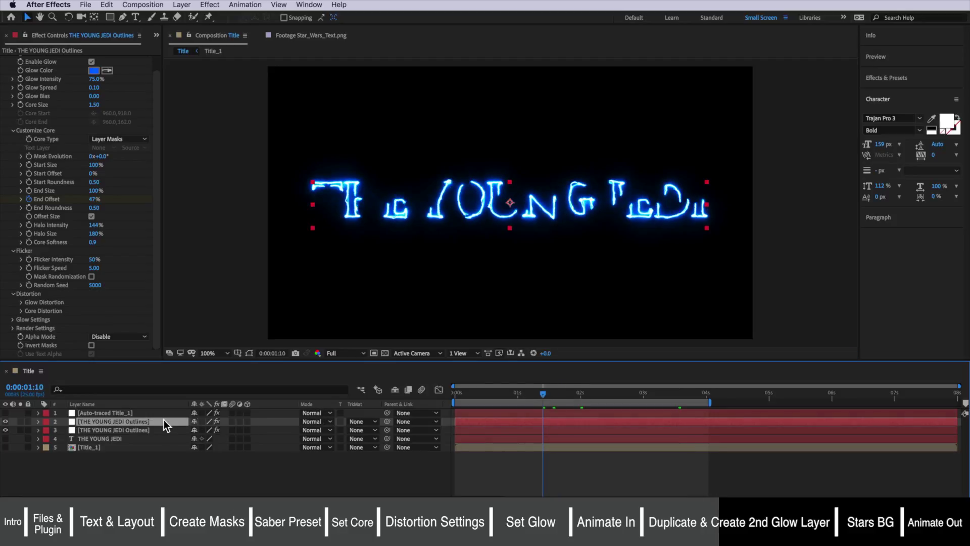
key("u")
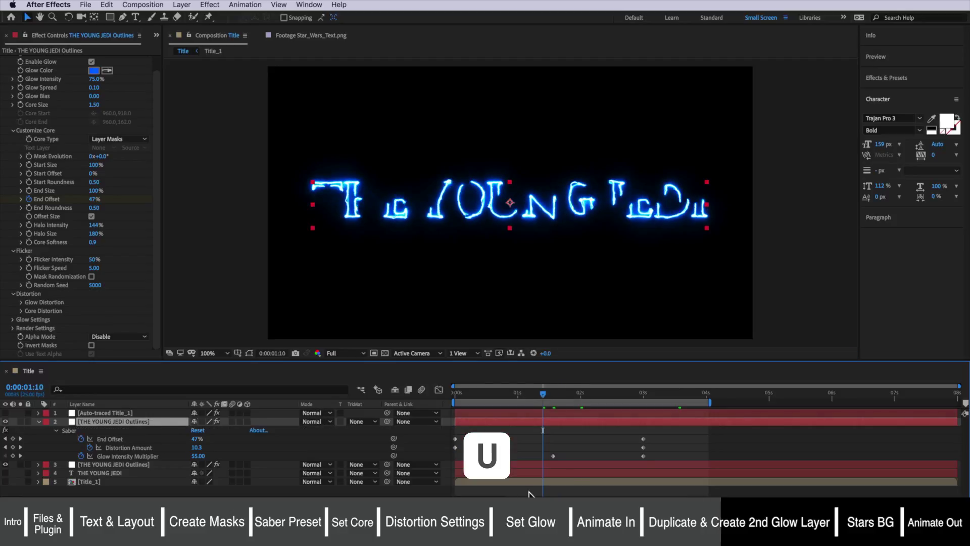
left_click(116, 438)
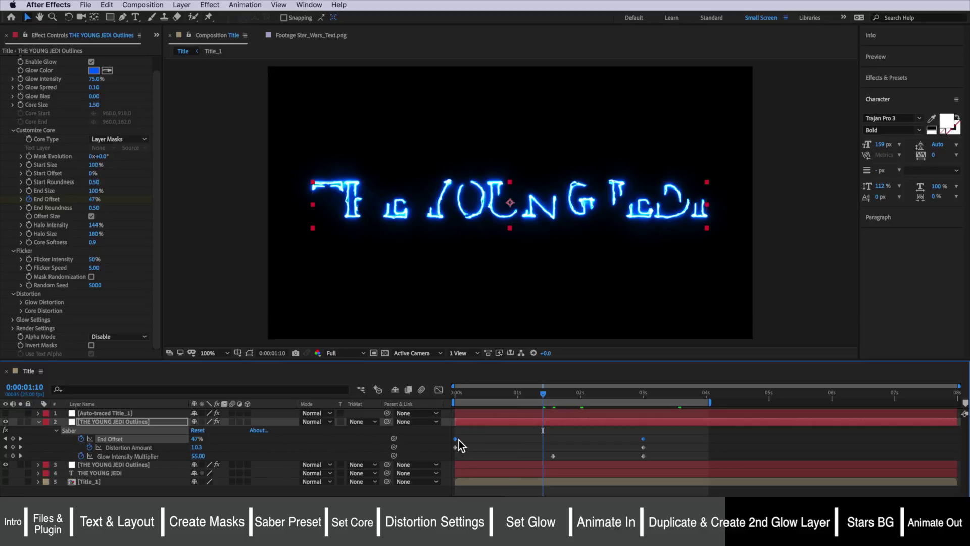
left_click_drag(456, 440, 542, 439)
left_click(529, 435)
left_click(626, 395)
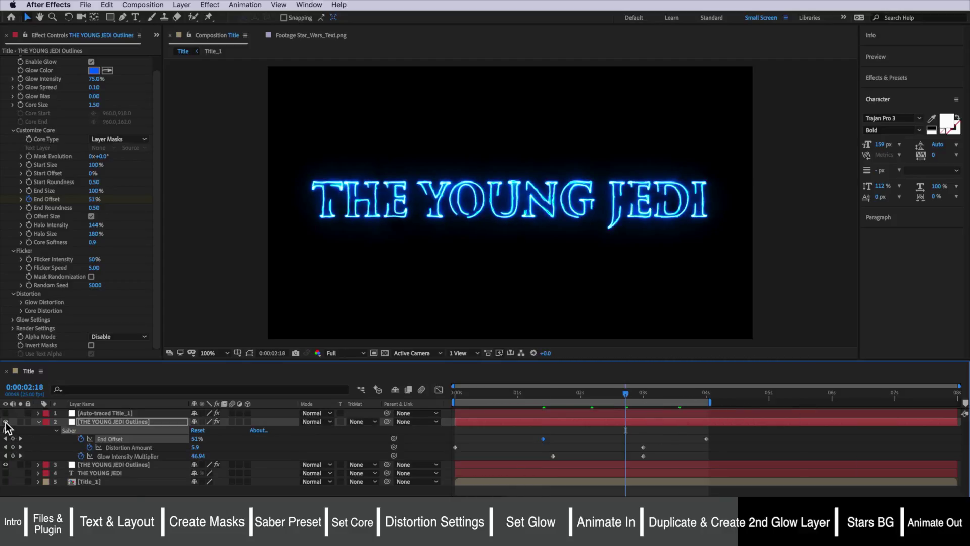
Remove the core Distortion Amount keyframes on the duplicated outlines layer, set the amount to 5.0 and check the frame at 0:00:02:02
left_click(21, 310)
scroll(8, 283, "down", 5)
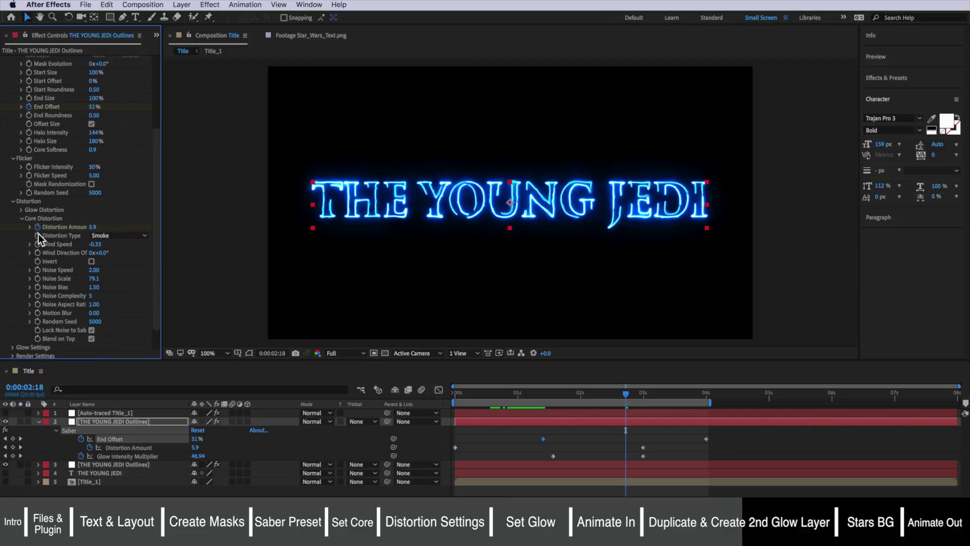
left_click(38, 228)
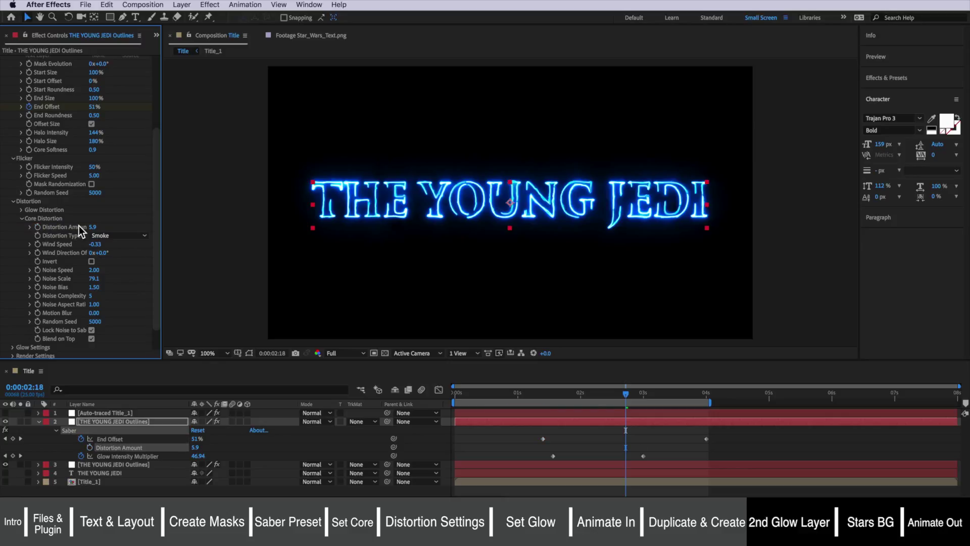
key("Home")
left_click(93, 227)
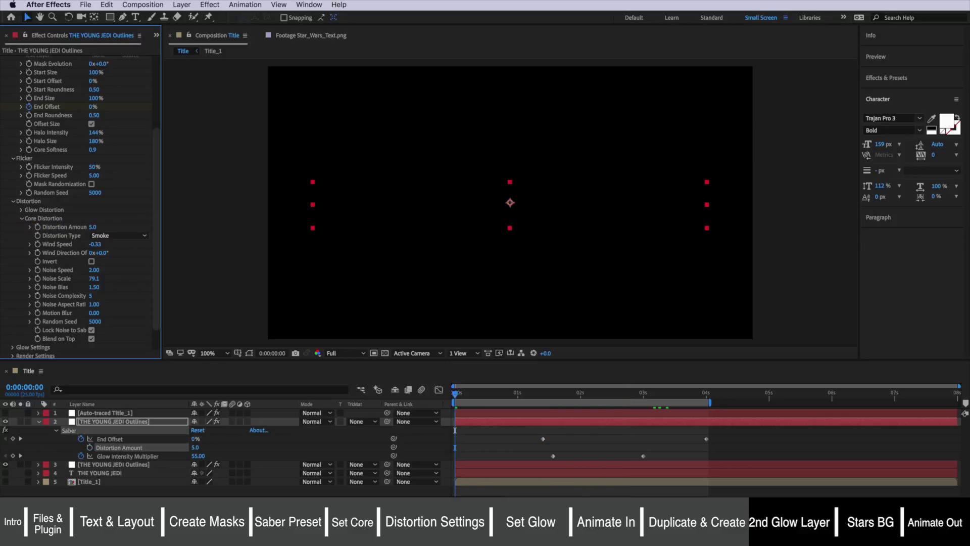
mouse_move(581, 394)
left_mouse_down()
mouse_move(563, 393)
mouse_move(586, 394)
left_mouse_up()
Remove the Glow Intensity Multiplier keyframes on the duplicated outlines layer and set the multiplier to 45
scroll(55, 280, "down", 3)
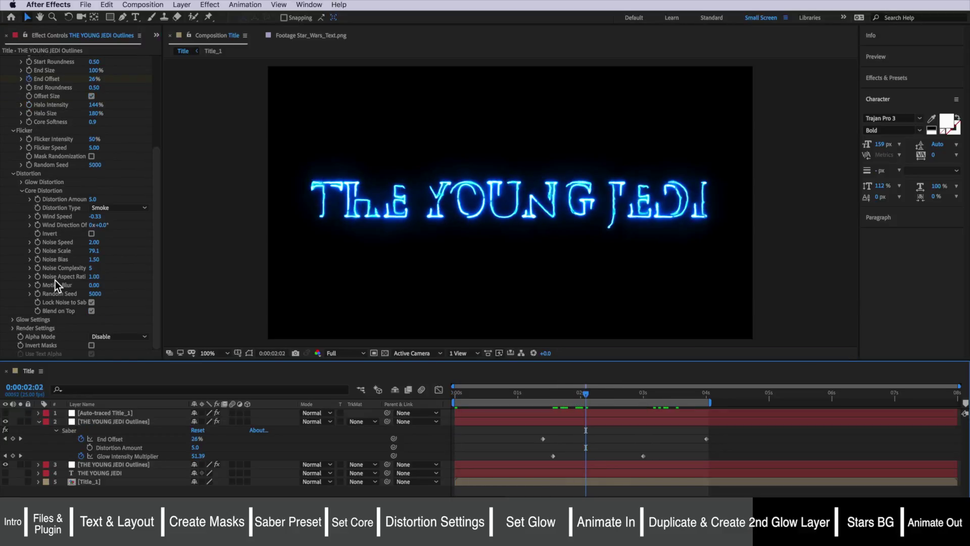
left_click(11, 319)
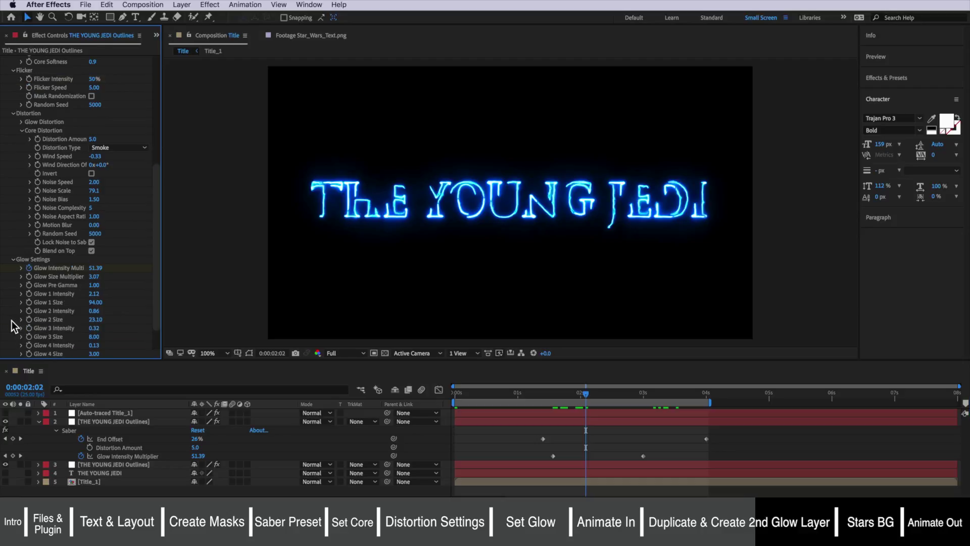
scroll(8, 301, "down", 5)
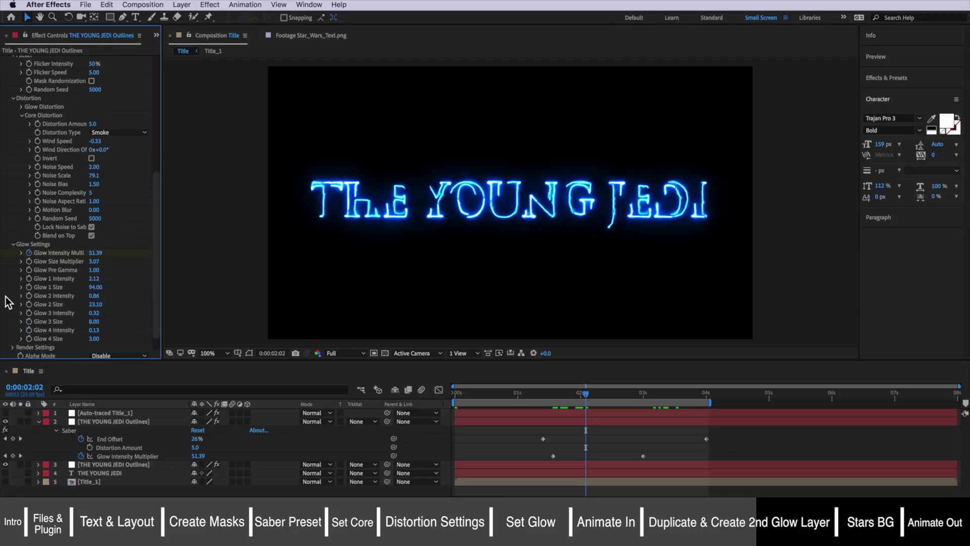
left_click(29, 253)
left_click(92, 253)
type("45")
key("Return")
left_click(620, 444)
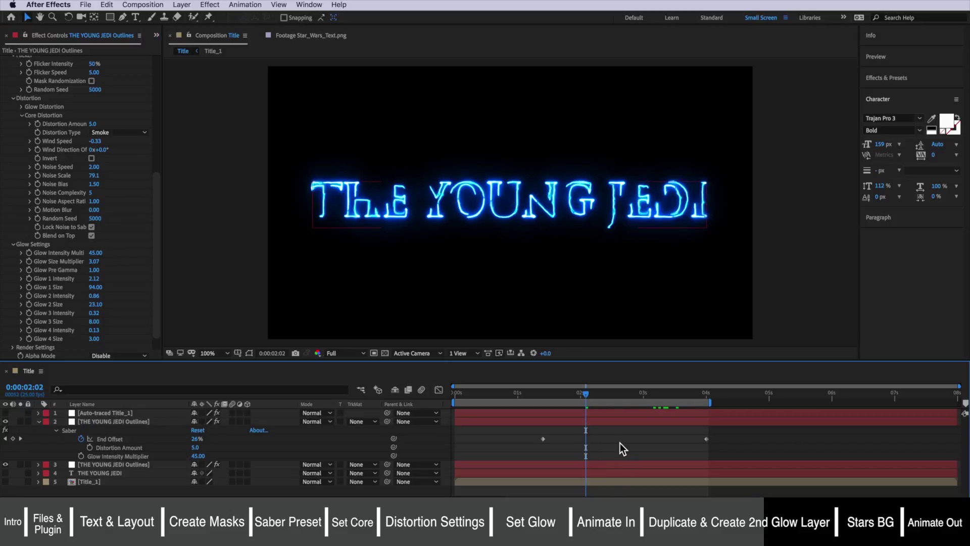
Preview the title animation from the start, return to the first frame and collapse the duplicated outlines layer's properties
key("Home")
key("space")
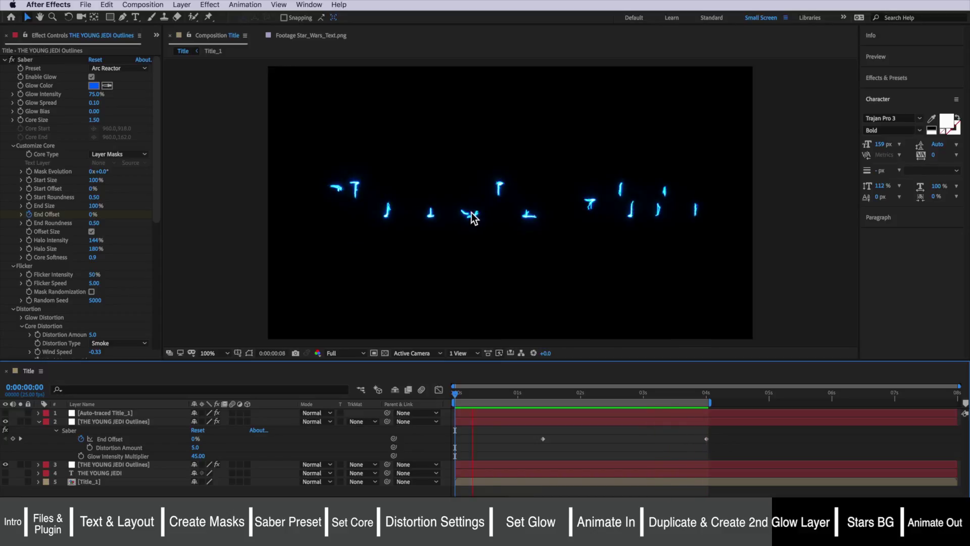
key("space")
left_click(107, 423)
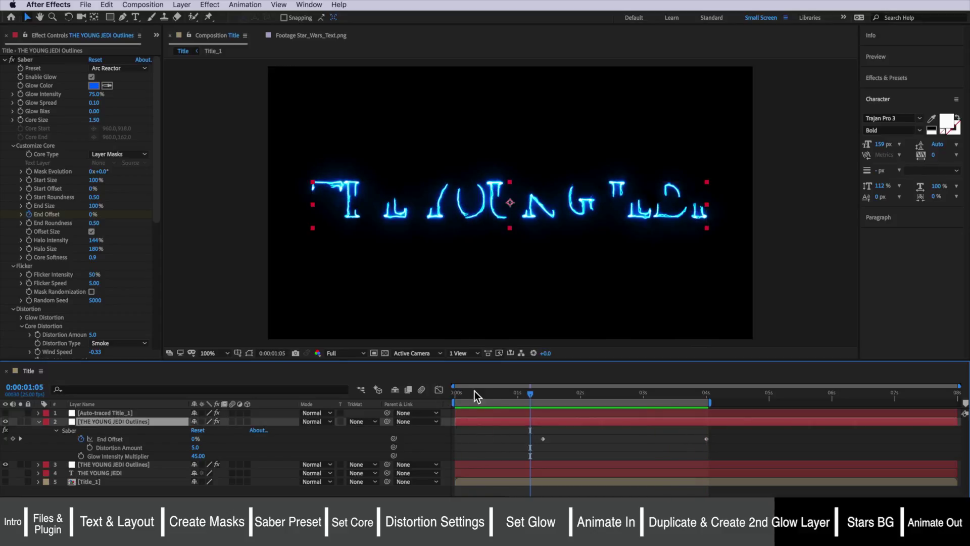
left_click(456, 393)
left_click(38, 422)
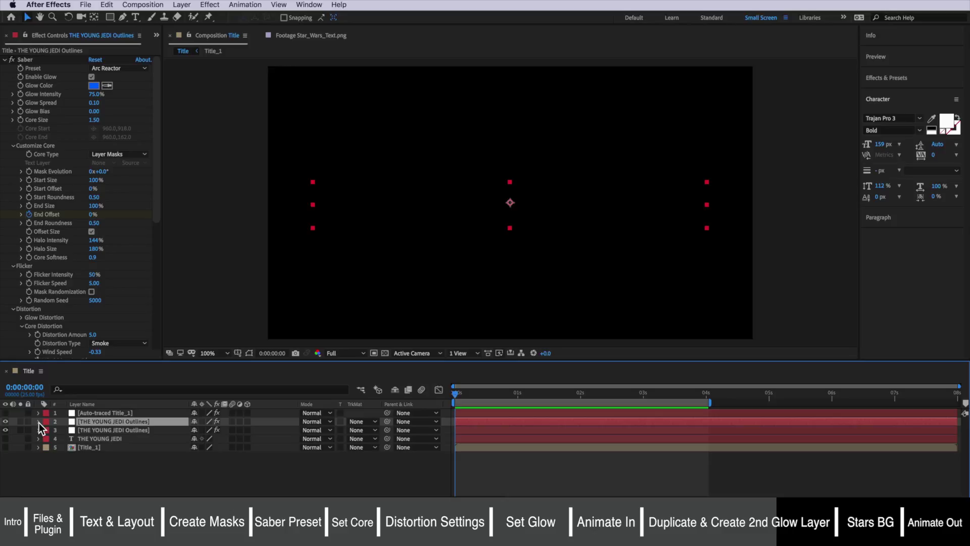
Make the Auto-traced Title_1 layer visible again, check it at 0:00:01:14 and duplicate it
left_click(104, 414)
left_click(5, 413)
left_click_drag(511, 397, 554, 398)
left_click(107, 5)
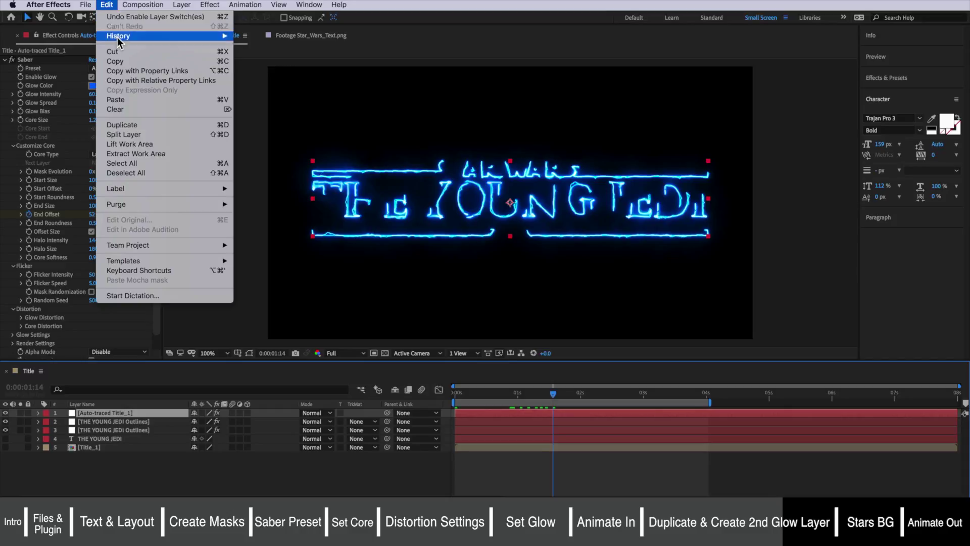
left_click(122, 125)
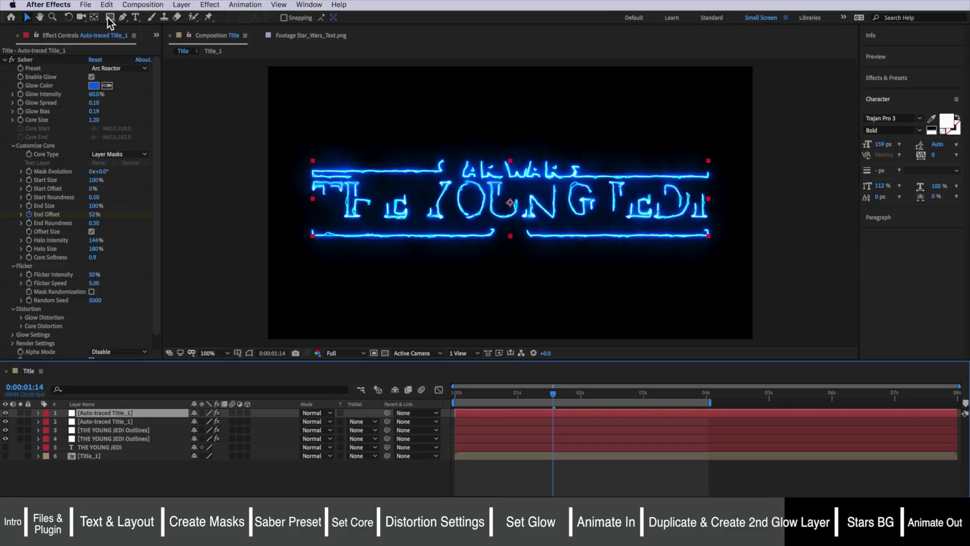
Replace the Saber effect on the upper Auto-traced Title_1 layer with a copy of the one from the upper THE YOUNG JEDI Outlines layer
left_click(28, 60)
key("Delete")
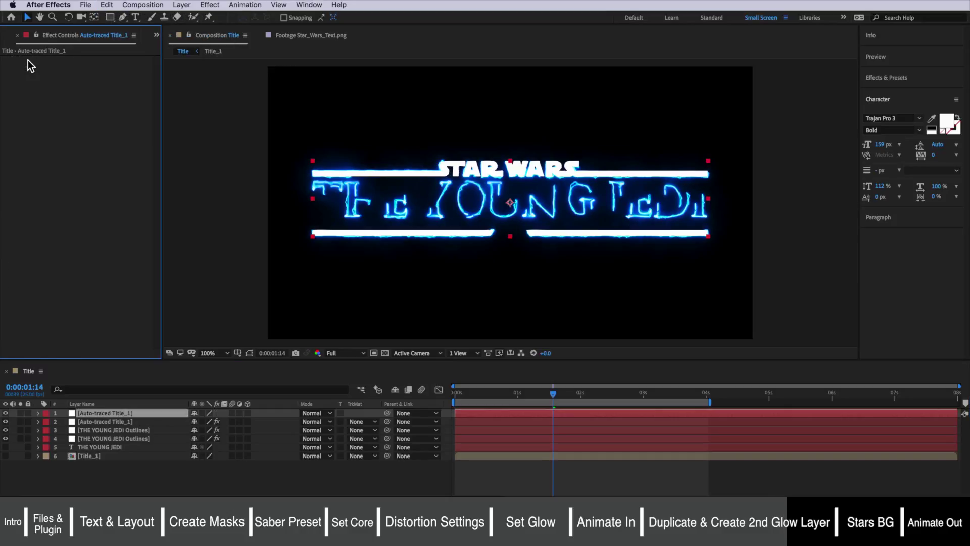
left_click_drag(523, 392, 451, 393)
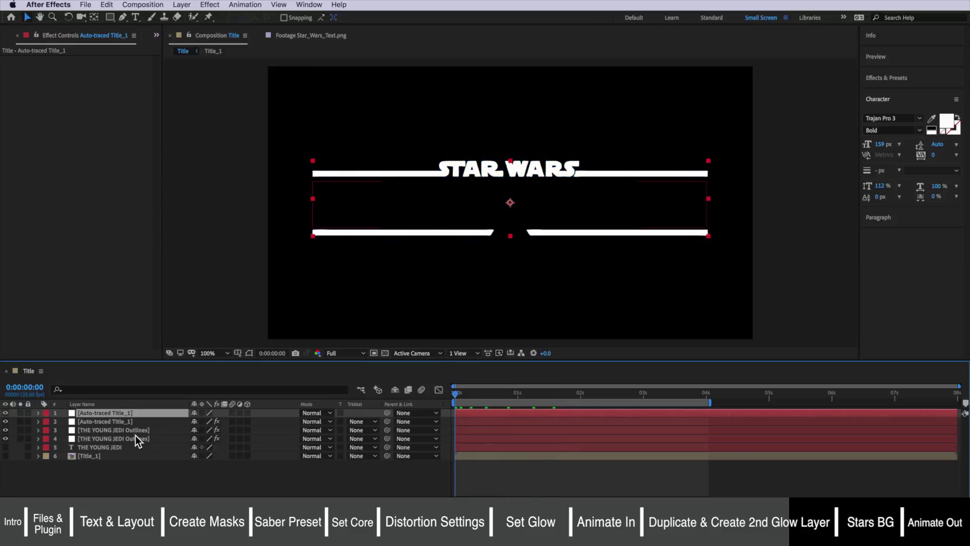
left_click(120, 430)
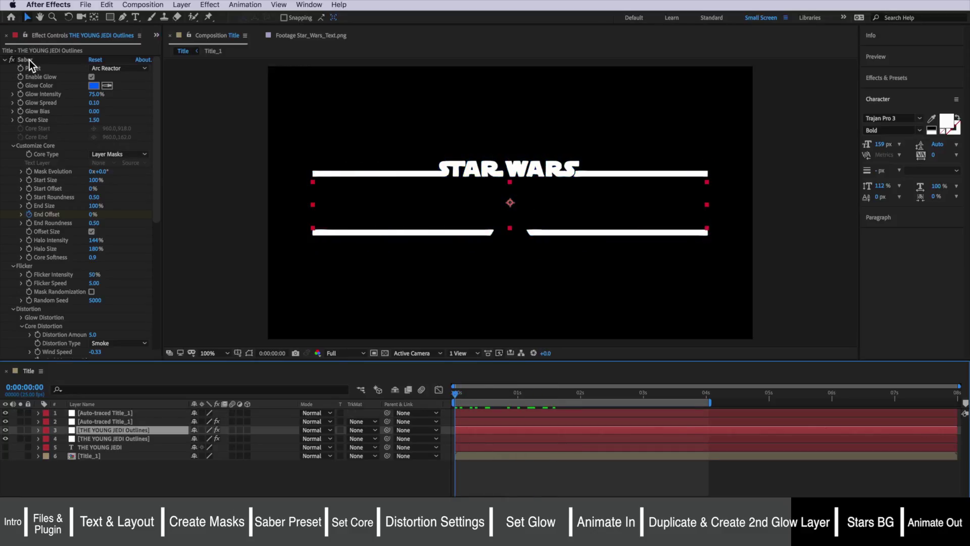
left_click(28, 59)
key("super+c")
left_click(120, 414)
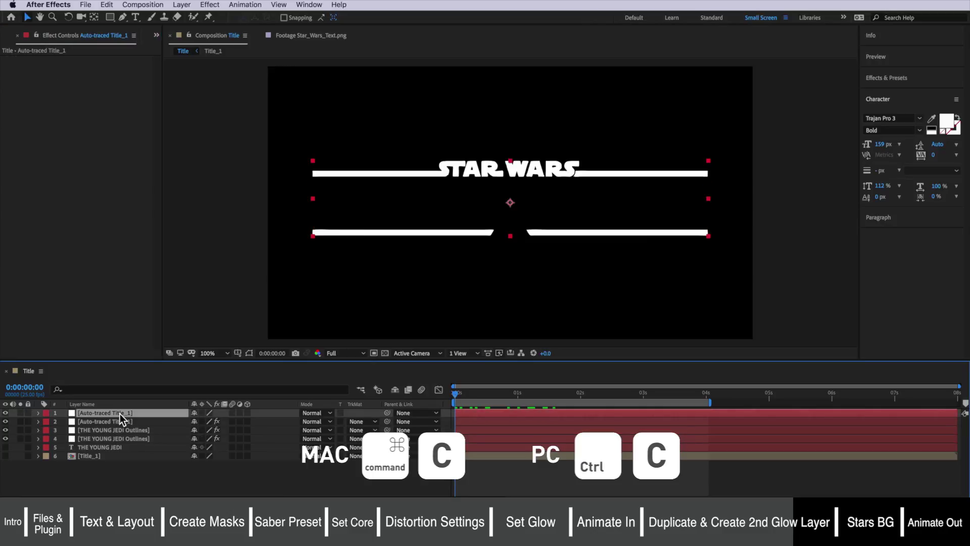
key("super+v")
Check the pasted glow at 0:00:01:15, preview the whole title animation and stop at 0:00:01:24
left_click_drag(481, 399, 556, 396)
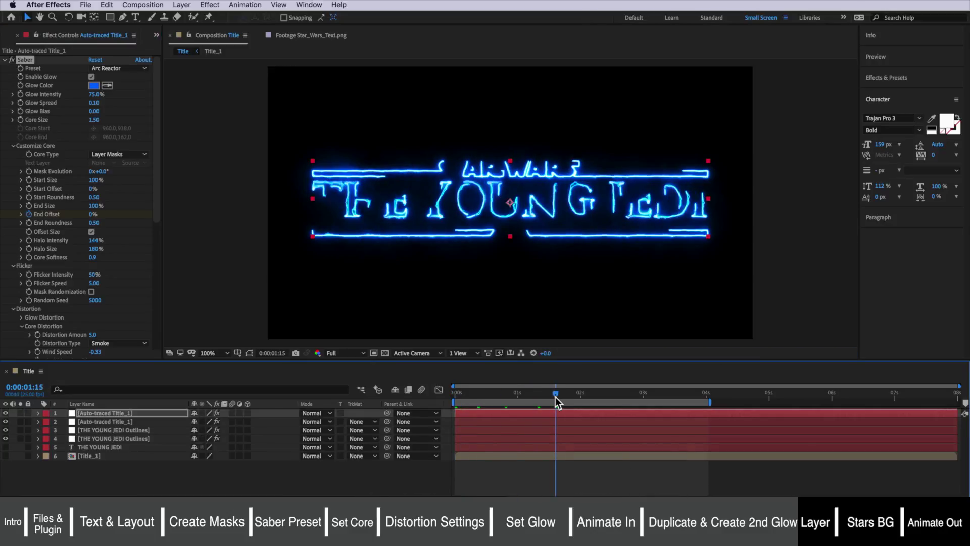
key("space")
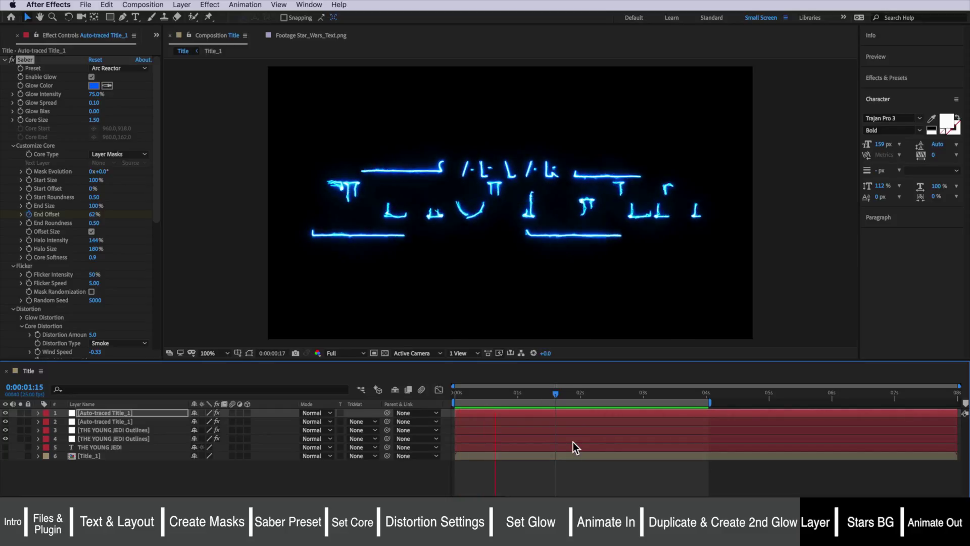
left_click(578, 396)
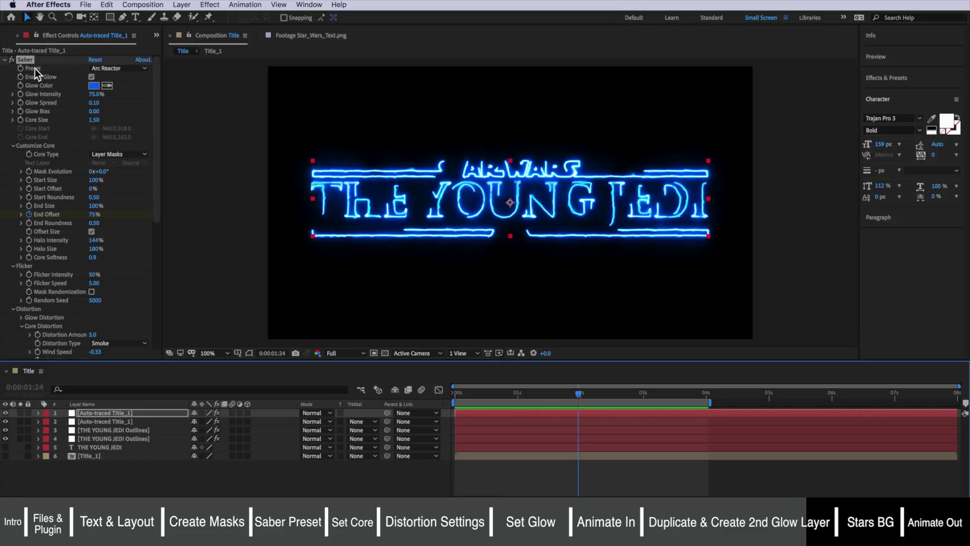
Try a Saber core size of 1.00 and a different glow intensity on the upper Auto-traced Title_1 layer
left_click(95, 121)
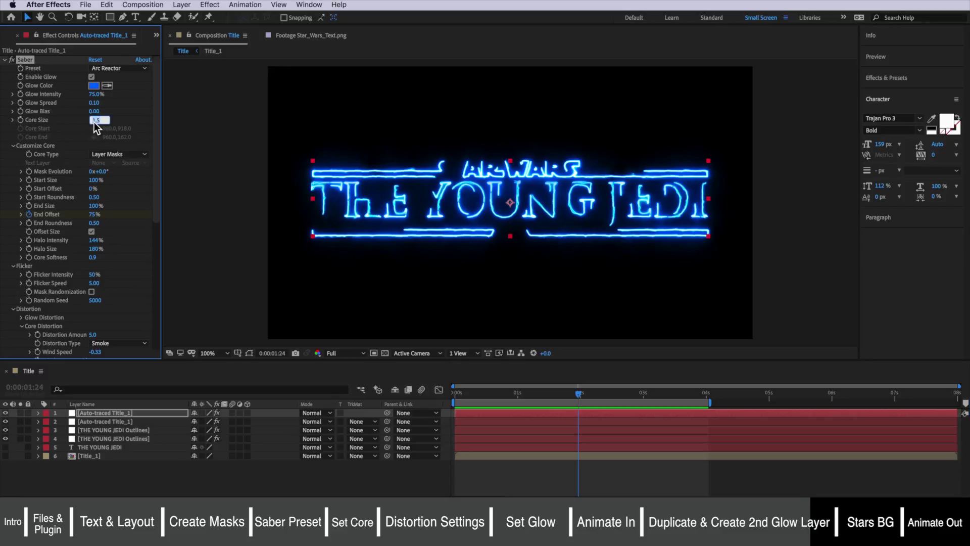
type("1")
key("Return")
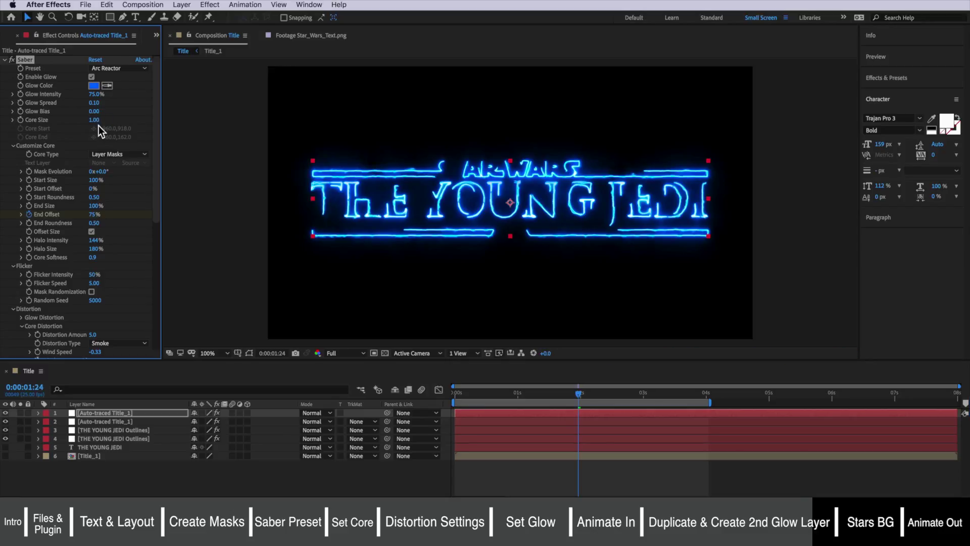
left_click_drag(97, 95, 79, 98)
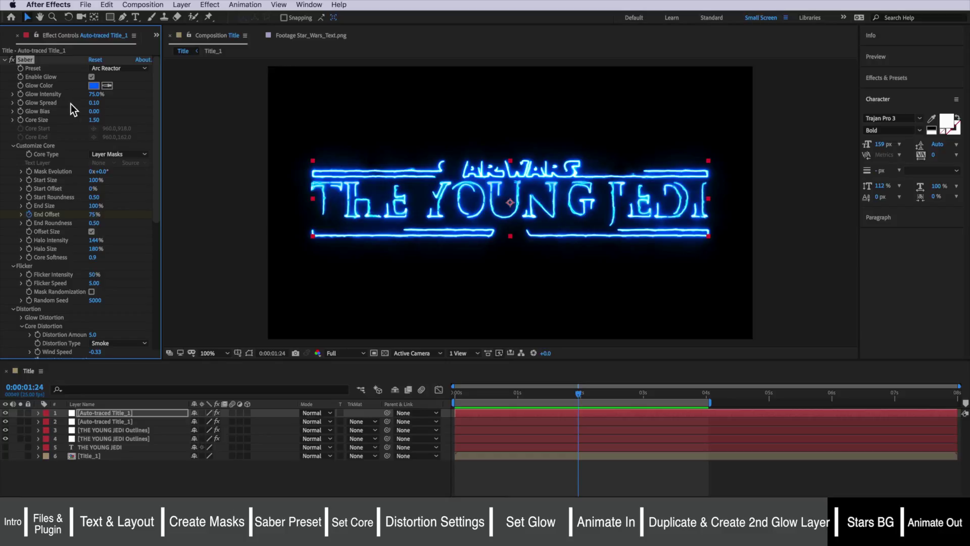
left_click(598, 462)
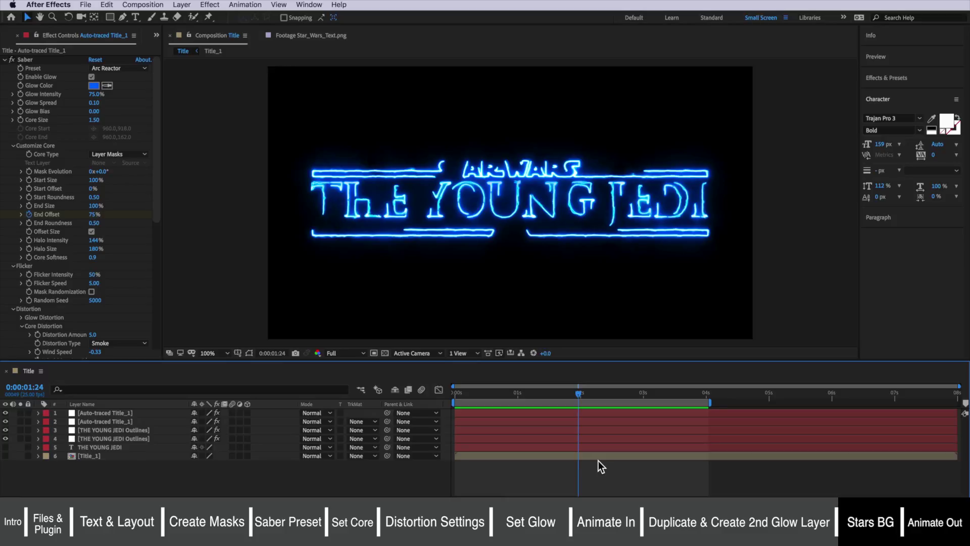
Add a white solid layer and place it beneath all other layers in the Title composition
key("super+0")
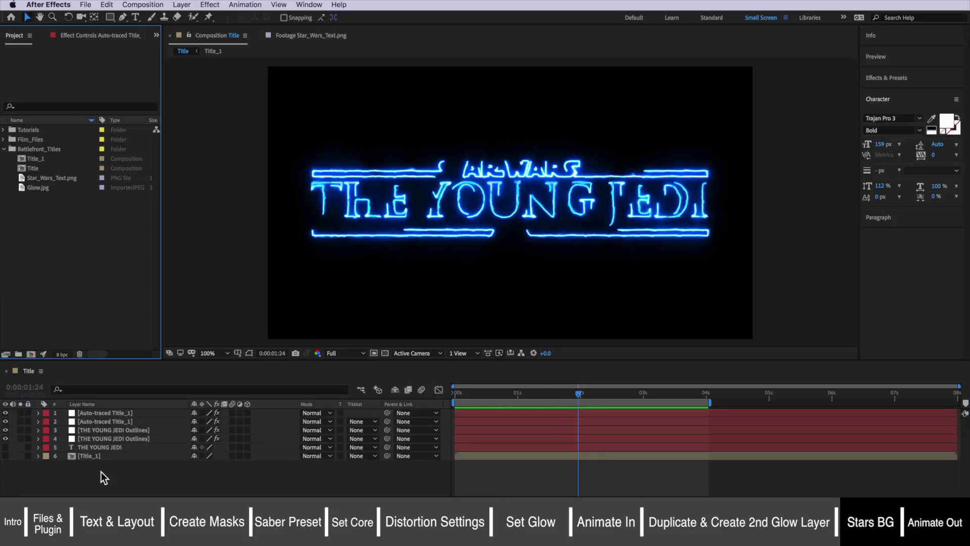
right_click(95, 472)
mouse_move(126, 477)
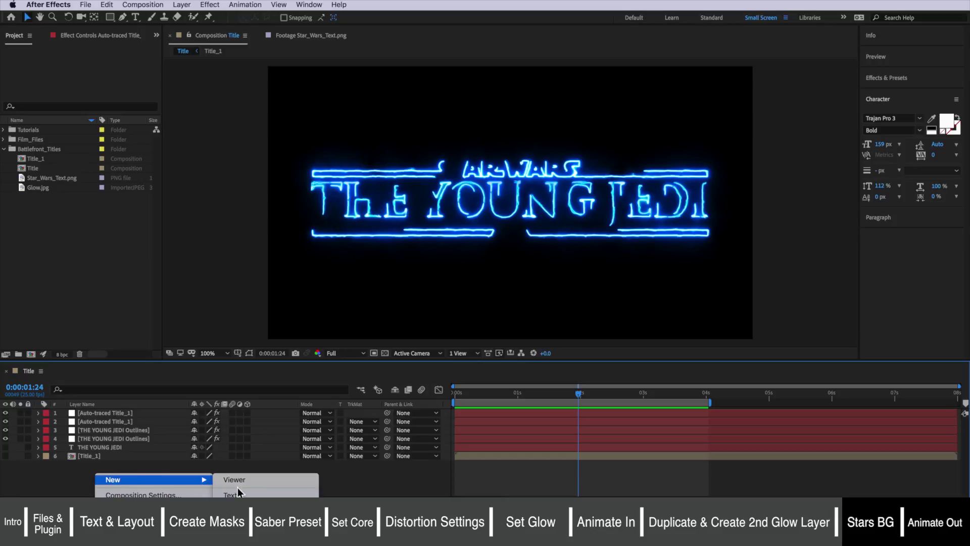
left_click(237, 510)
left_click(739, 383)
left_click_drag(127, 414, 123, 468)
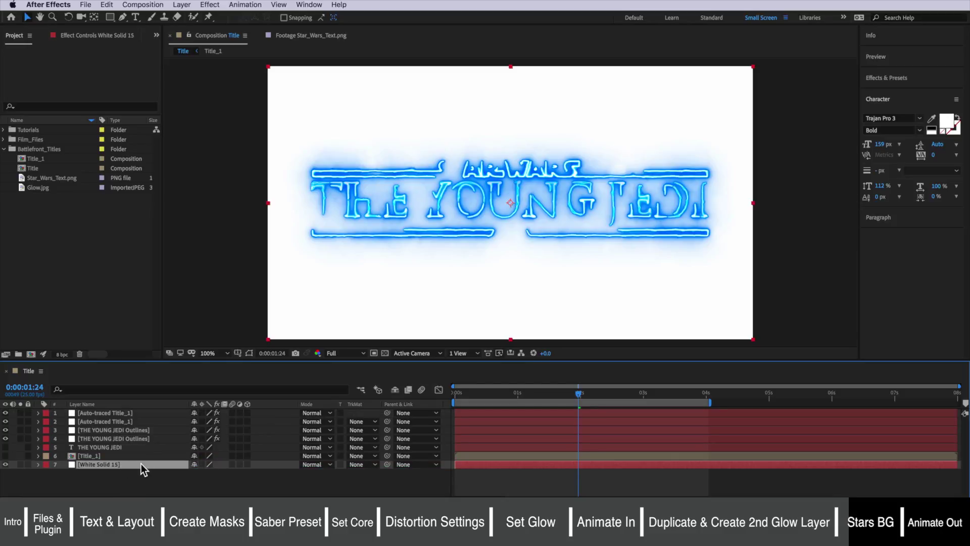
Apply the CC Star Burst effect to the white solid and set its Scatter to 200
left_click(208, 6)
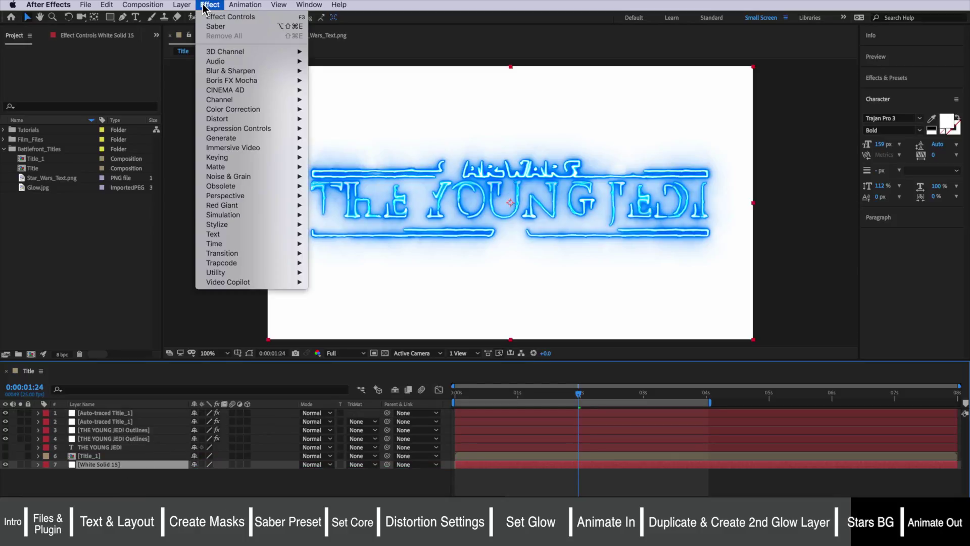
mouse_move(253, 214)
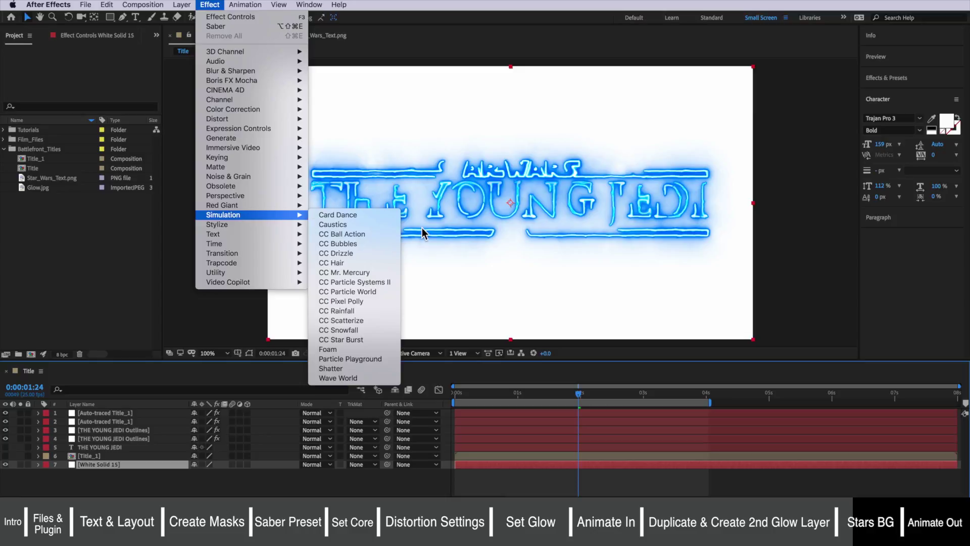
left_click(341, 339)
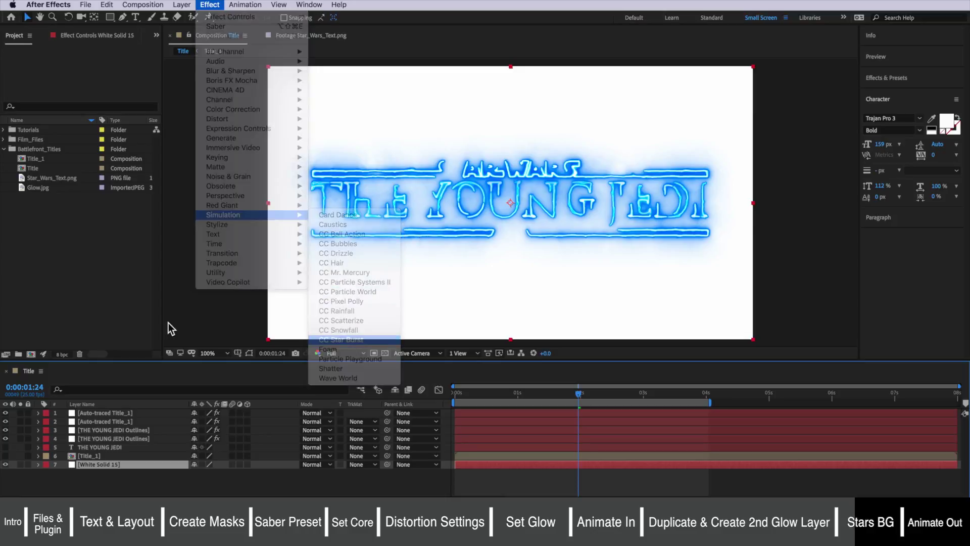
left_click(94, 68)
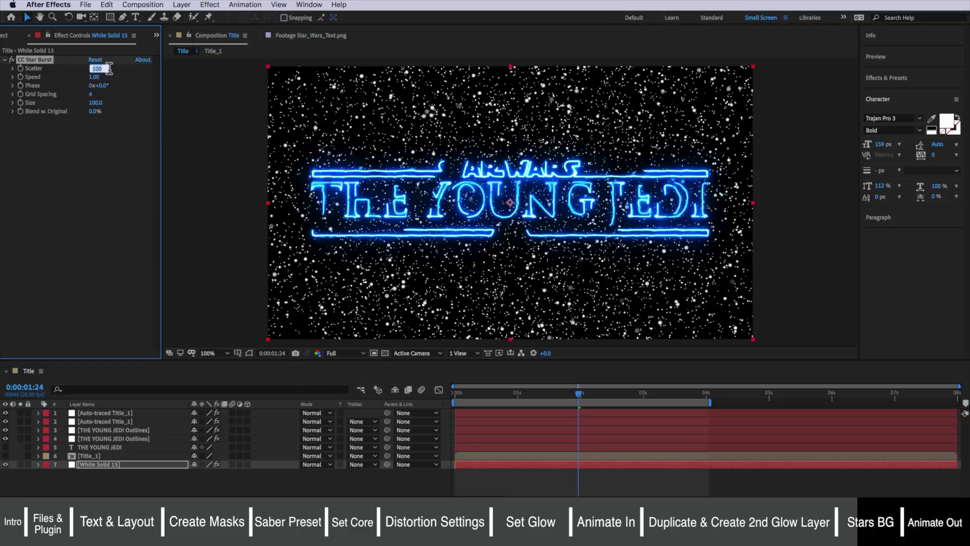
type("2")
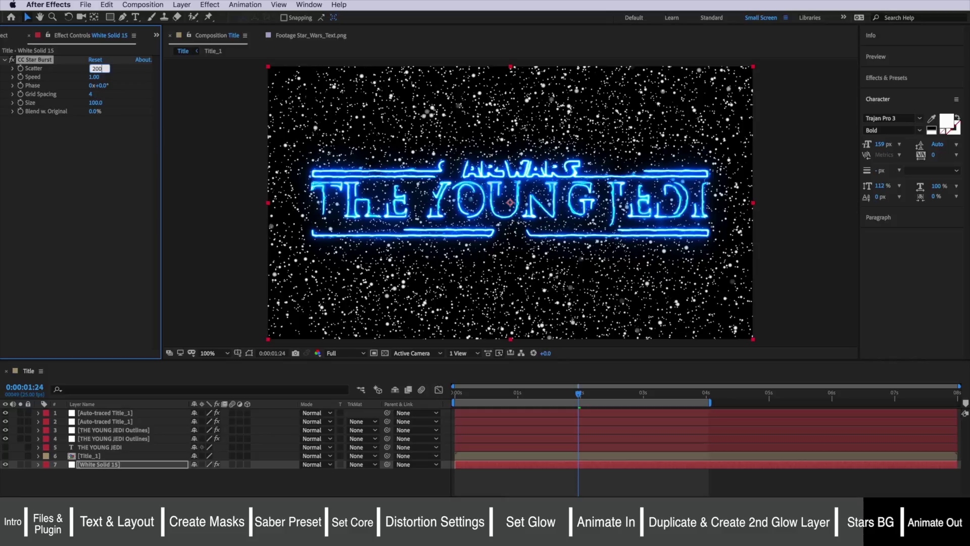
key("Return")
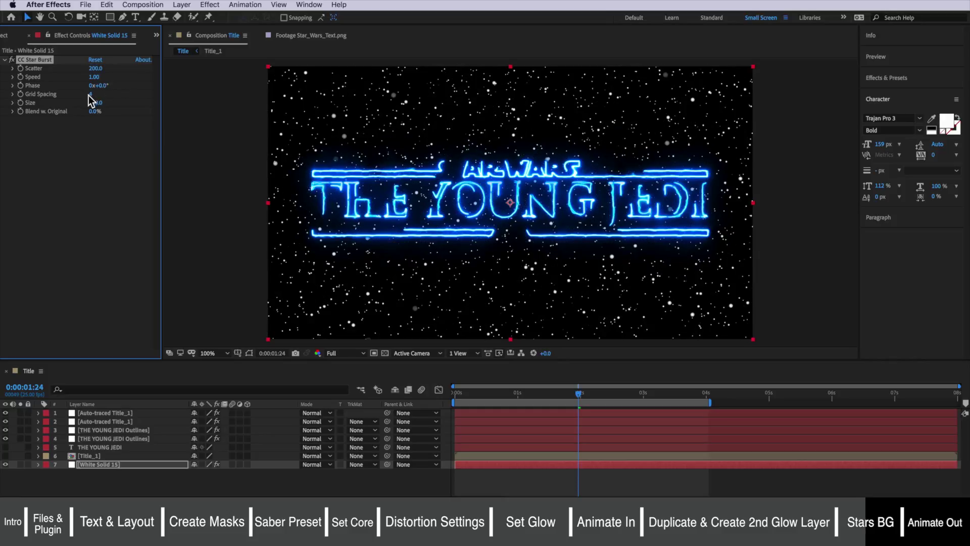
Set the star burst's Size to 28 and its Speed to 0
left_click_drag(96, 104, 67, 107)
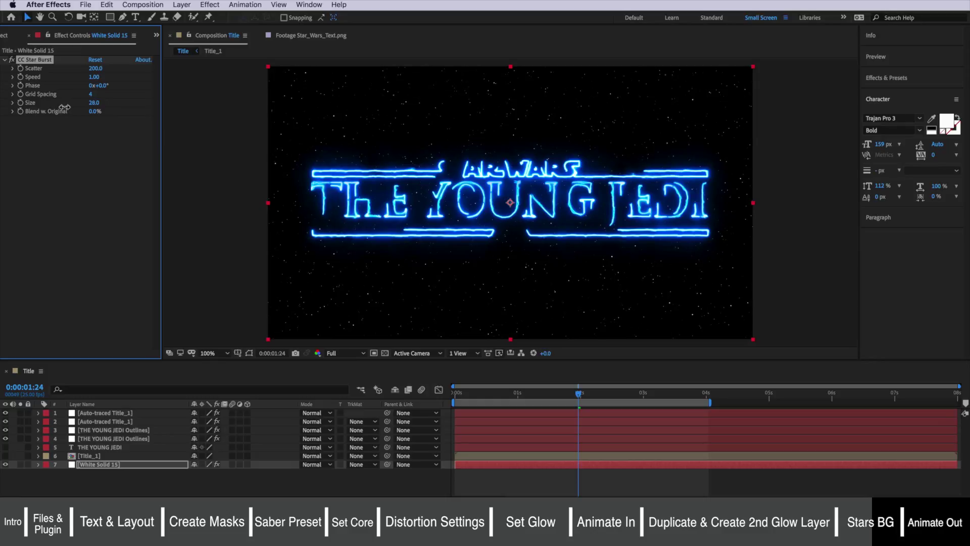
left_click(93, 77)
type("1")
key("BackSpace")
type("0")
key("Return")
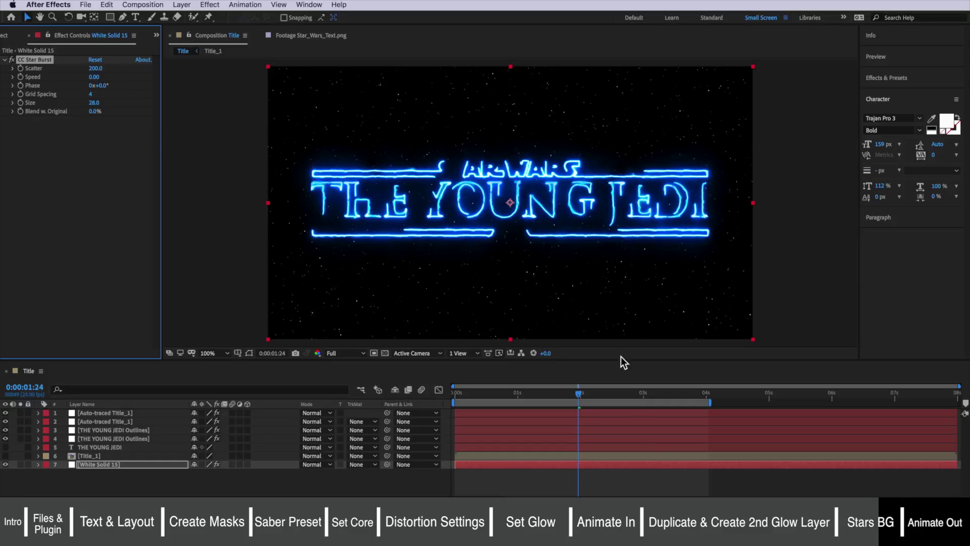
Add Glow.jpg from the project as the uppermost layer of the Title composition and set its blending mode to Screen
key("space")
left_click_drag(95, 108, 99, 108)
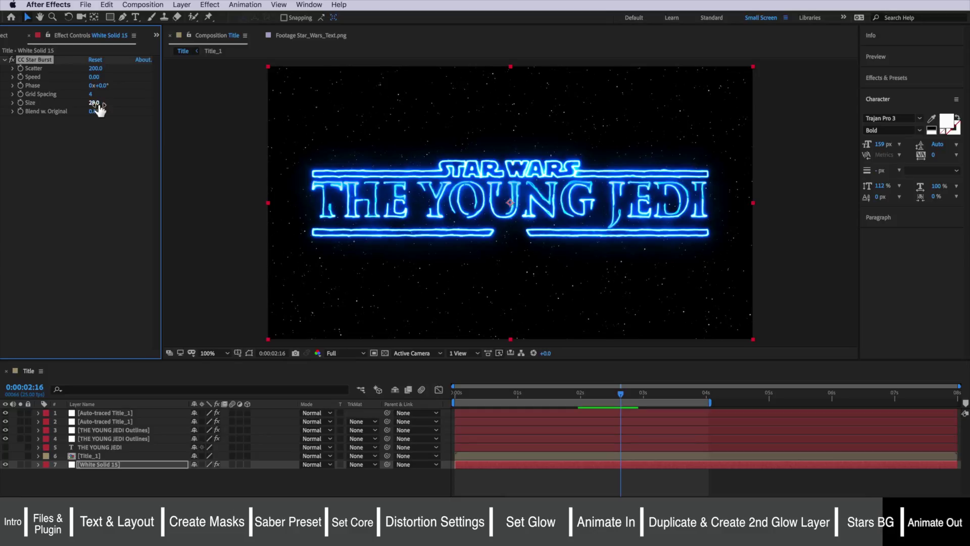
left_click(4, 36)
left_click(53, 178)
left_click(40, 188)
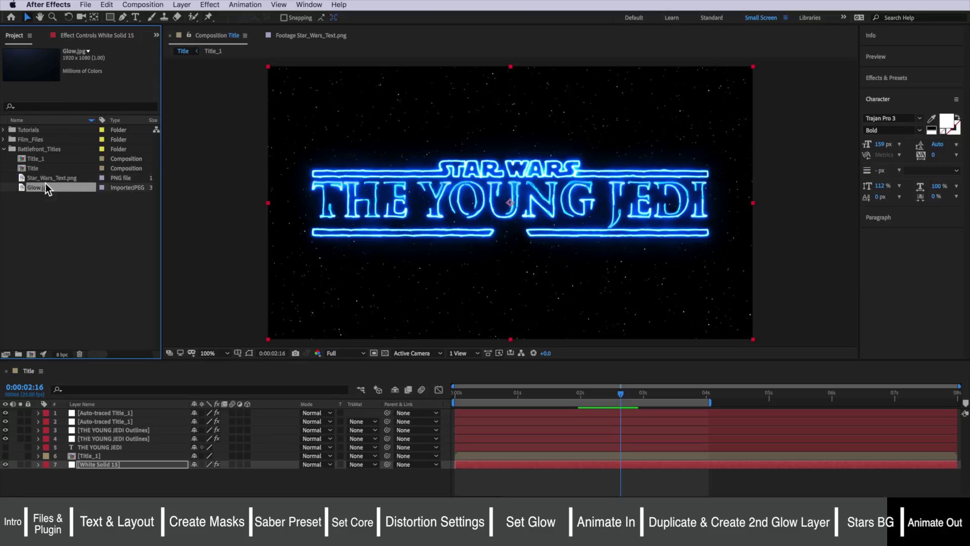
left_click_drag(43, 185, 109, 410)
left_click(313, 413)
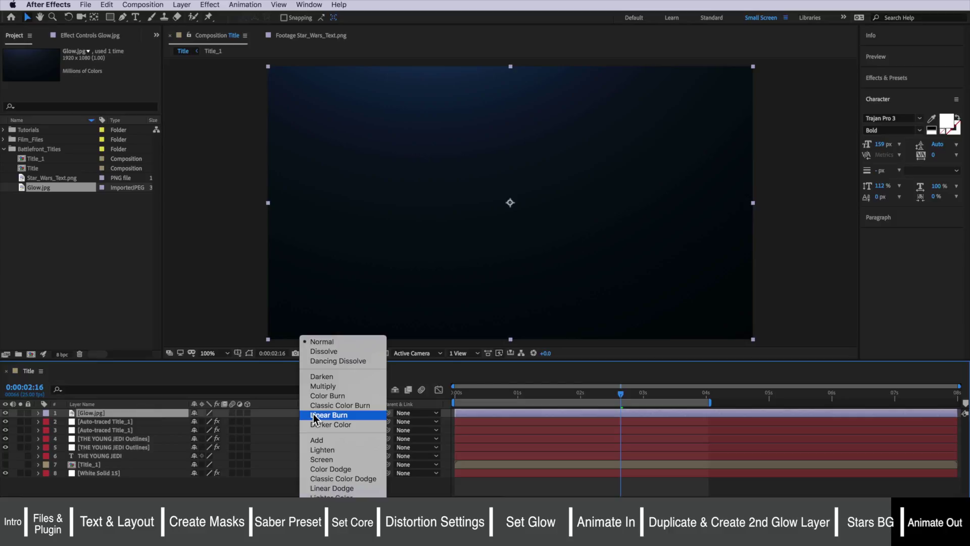
left_click(333, 461)
right_click(165, 403)
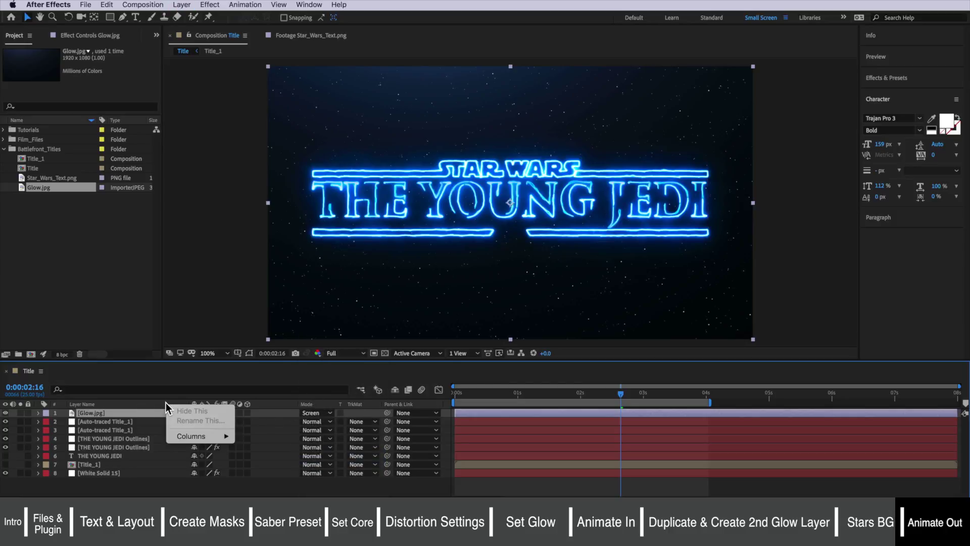
mouse_move(212, 437)
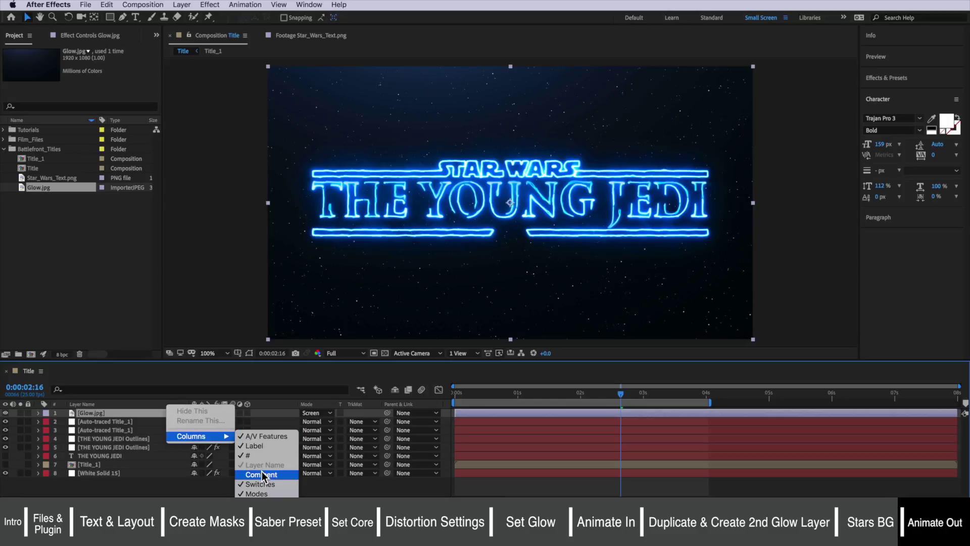
left_click(278, 396)
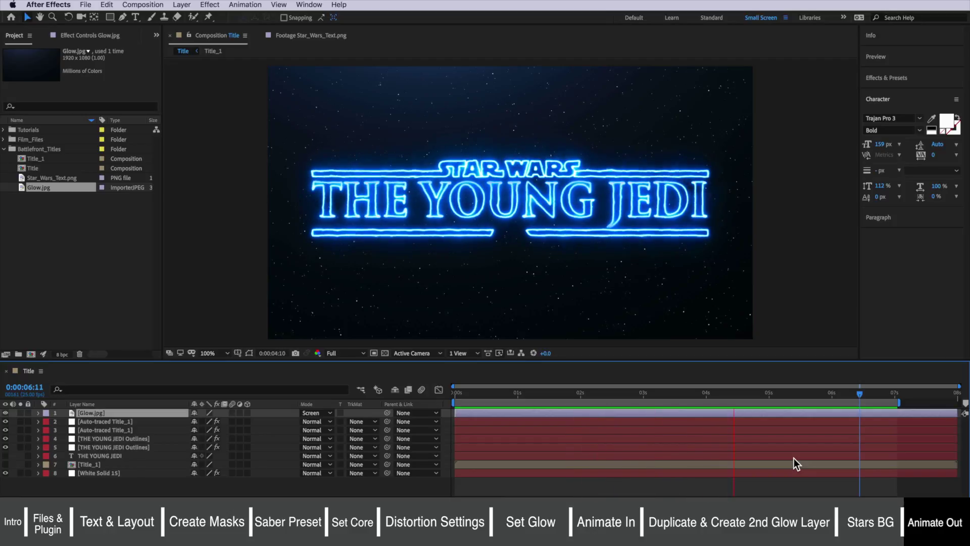
Set a Saber Start Offset keyframe of 0% at 0:00:05:03 on the upper Auto-traced Title_1 layer
left_click(794, 421)
left_click_drag(775, 391, 778, 391)
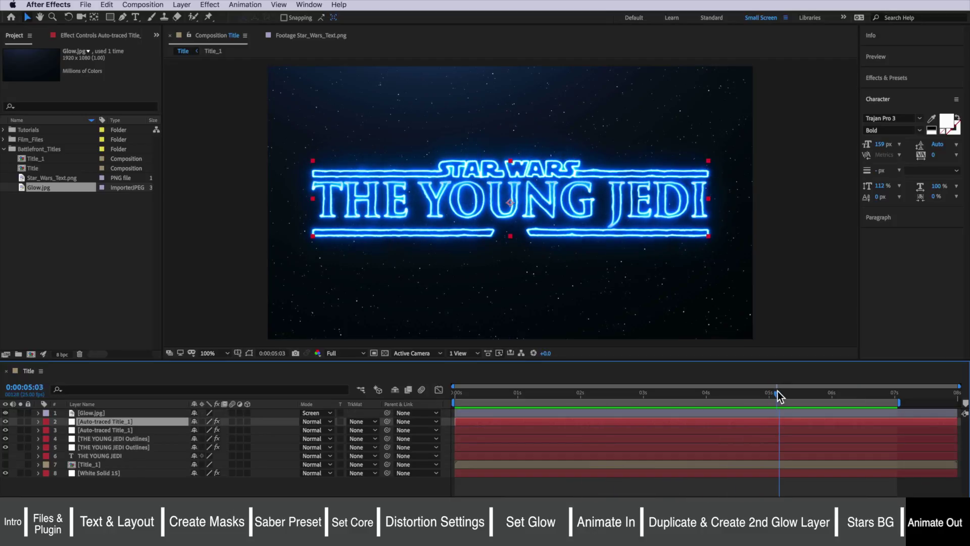
left_click(103, 34)
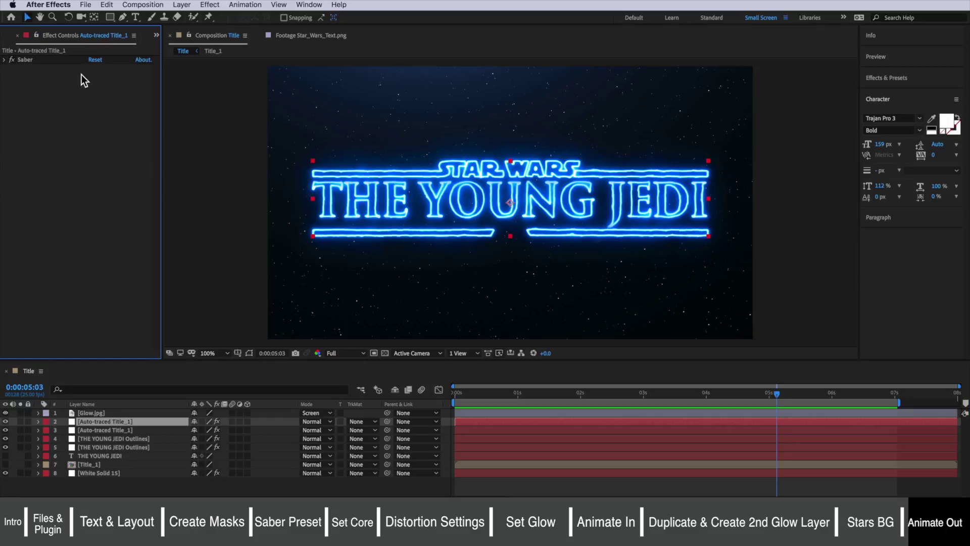
left_click(4, 60)
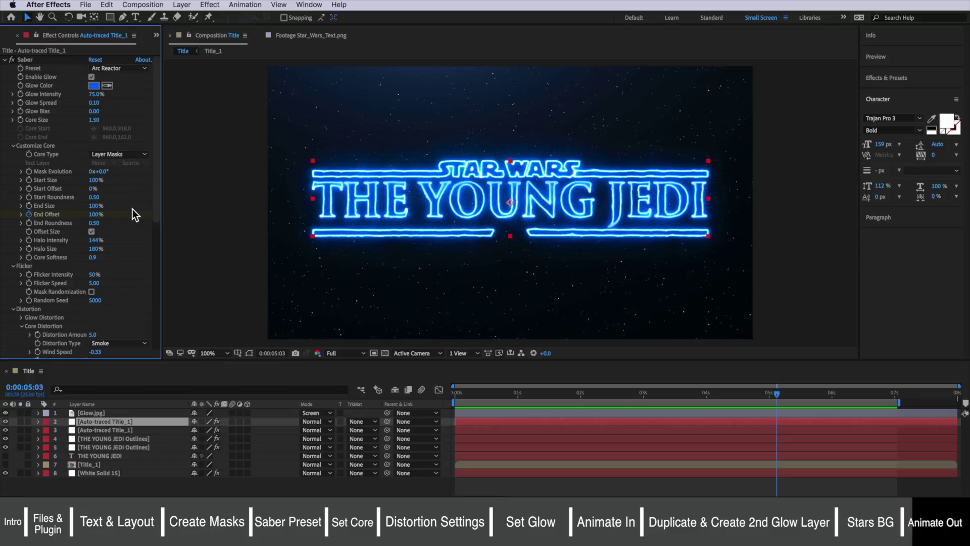
left_click(29, 189)
left_click(30, 188)
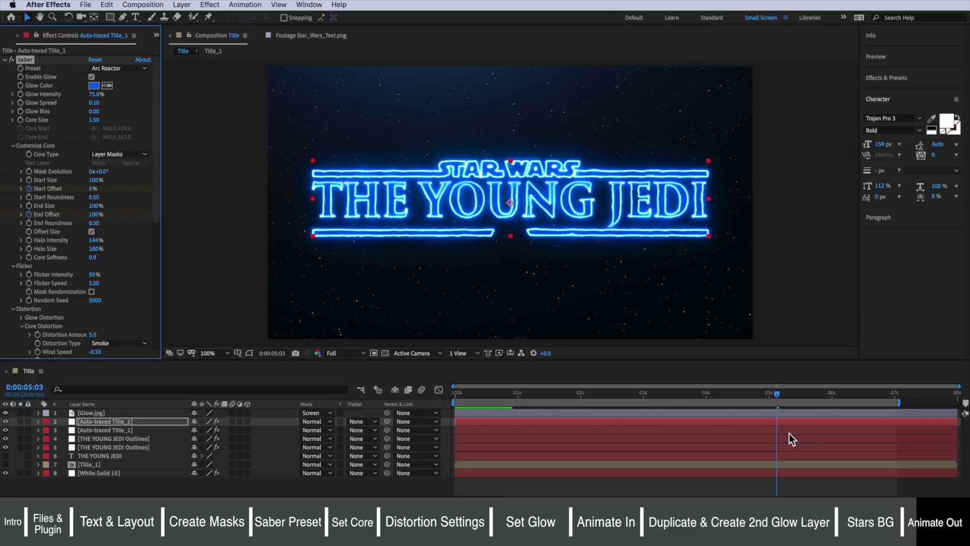
Keyframe the Saber Start Offset at 100% at 0:00:06:23 on the upper Auto-traced Title_1 layer
left_click(847, 394)
left_click(890, 393)
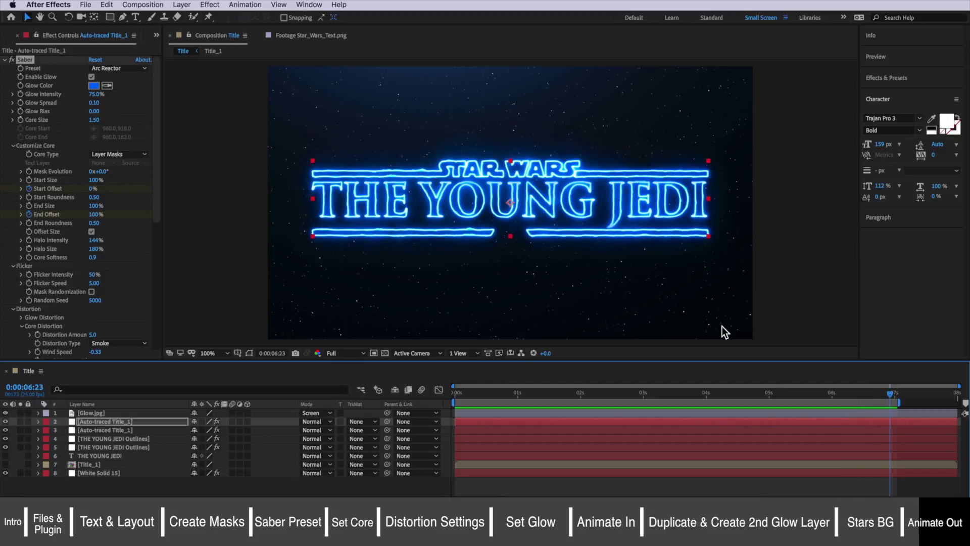
left_click_drag(92, 194, 201, 193)
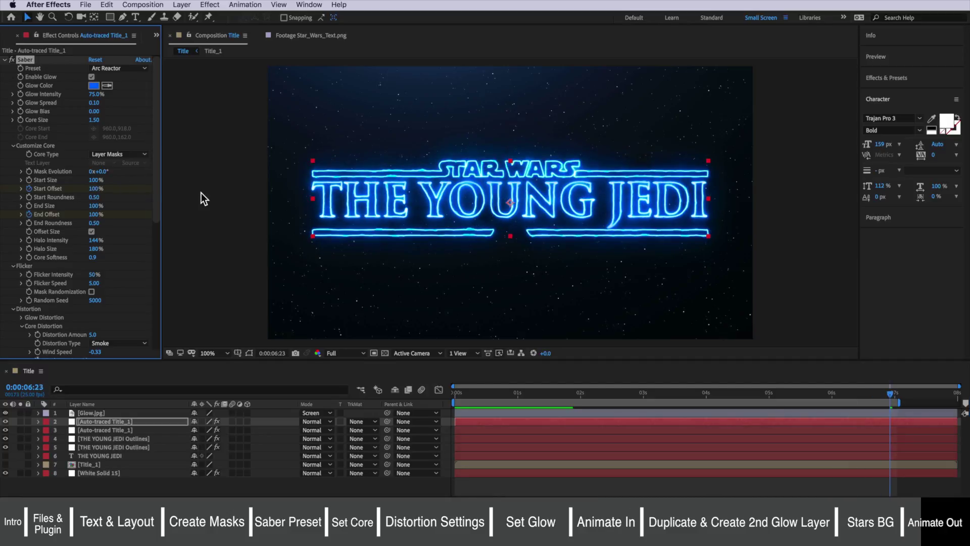
Hide the lower Auto-traced Title_1 layer and preview the upper layer's animate-out from 0:00:04:20
left_click(5, 431)
left_click_drag(873, 396, 758, 400)
key("space")
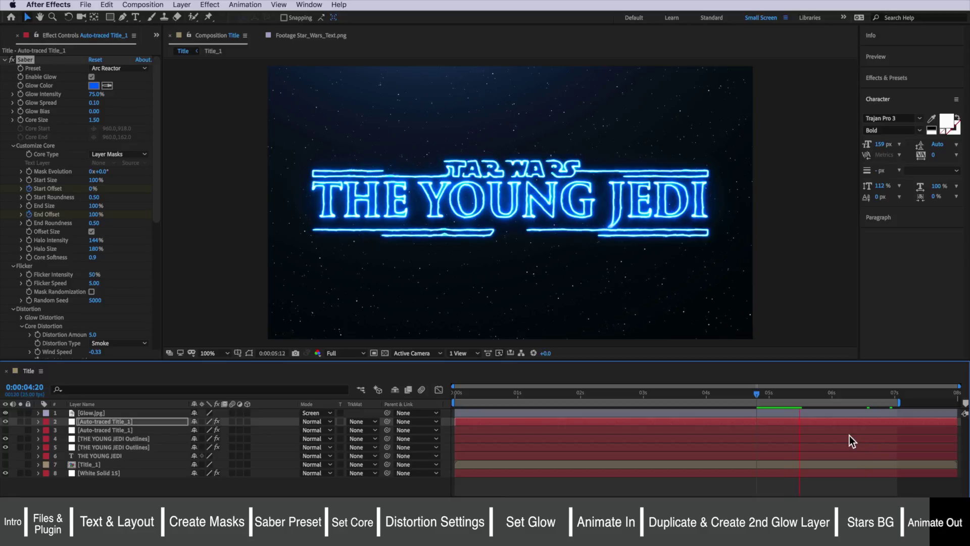
key("space")
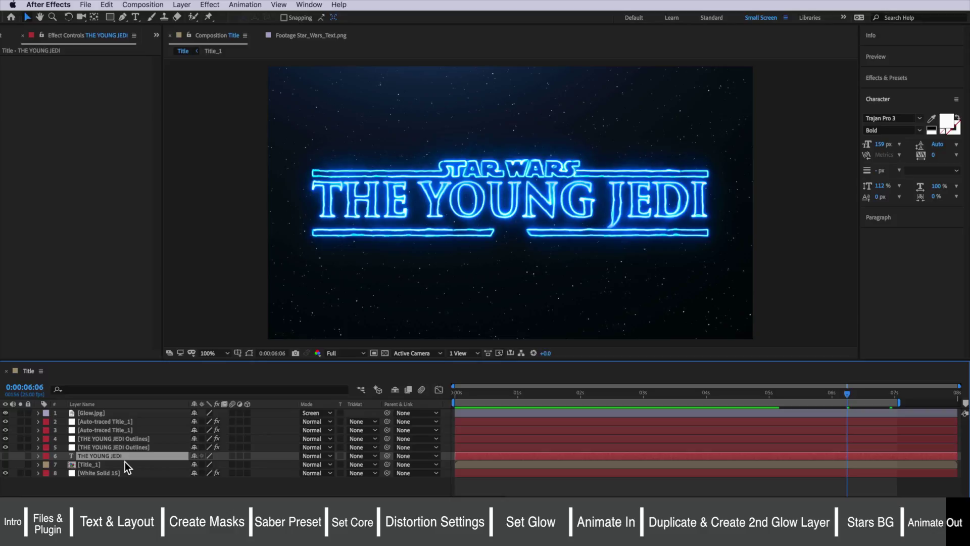
Preview the title animation from the start with the upper Auto-traced Title_1 layer selected and its Saber settings collapsed
left_click(101, 421)
key("Home")
key("space")
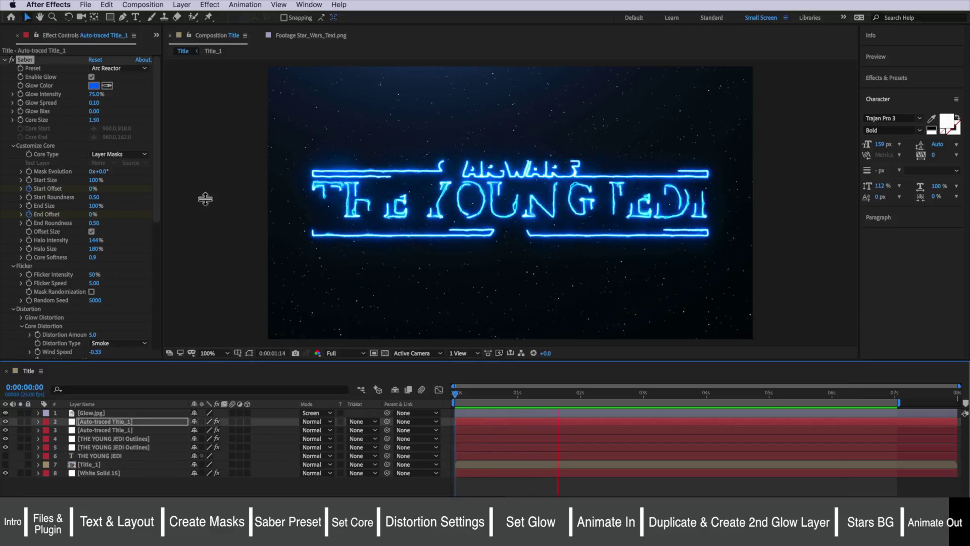
left_click(5, 60)
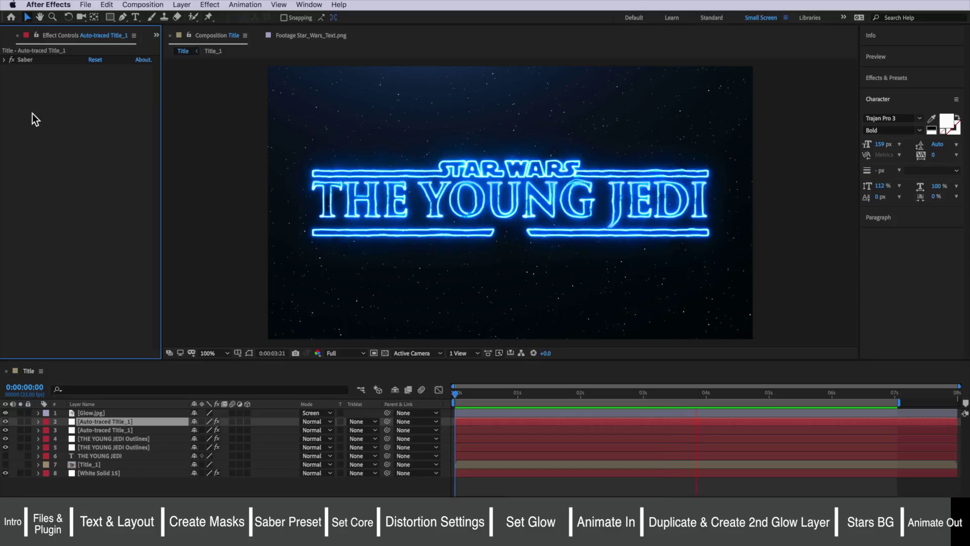